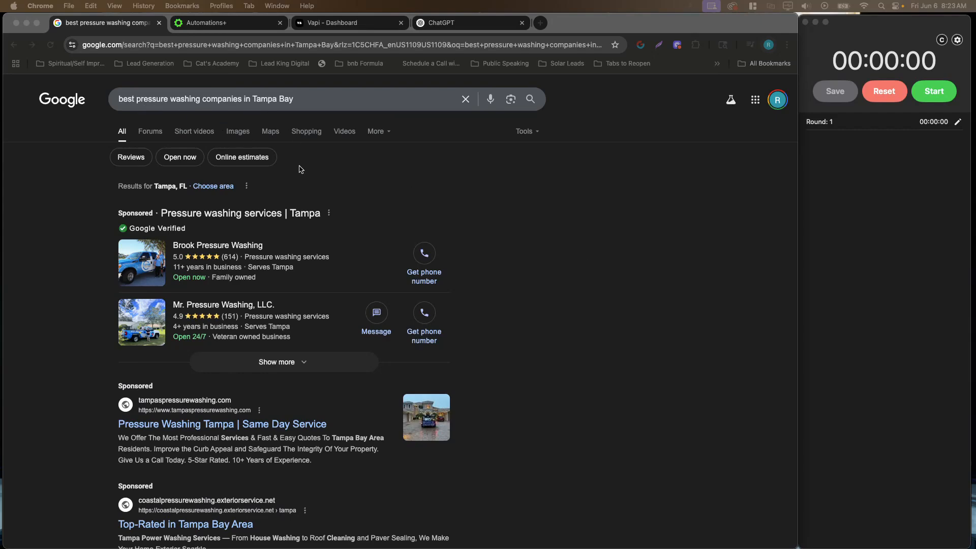
Open the Pink Flamingo Power Wash website from the Tampa Bay search results and look through its home page
scroll(295, 306, "down", 15)
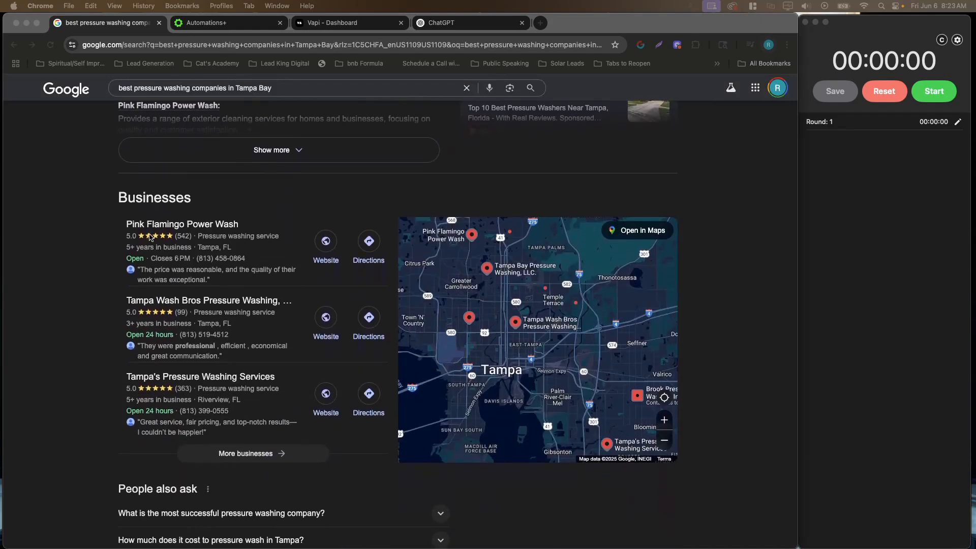
left_click(328, 247)
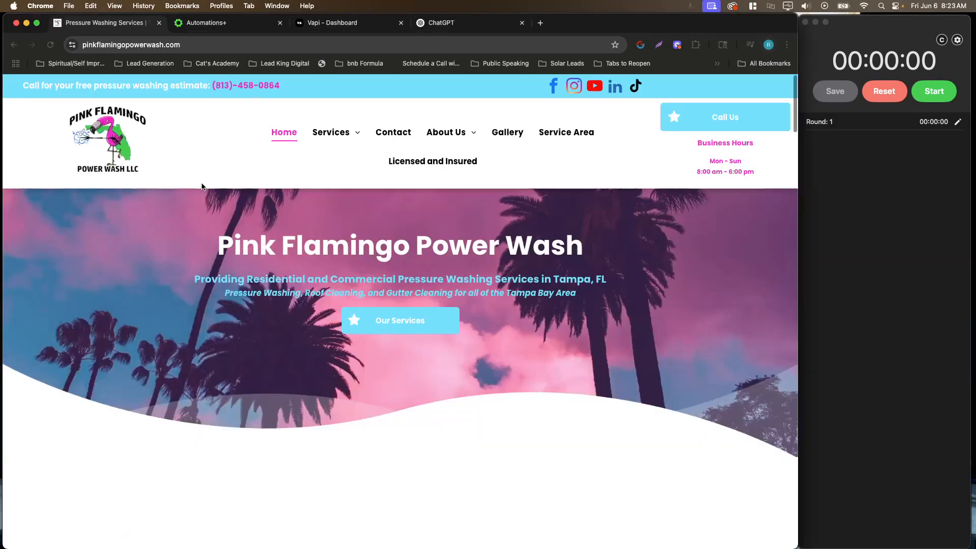
scroll(201, 187, "down", 15)
scroll(202, 187, "down", 3)
scroll(201, 186, "up", 10)
scroll(202, 184, "down", 5)
scroll(202, 184, "down", 8)
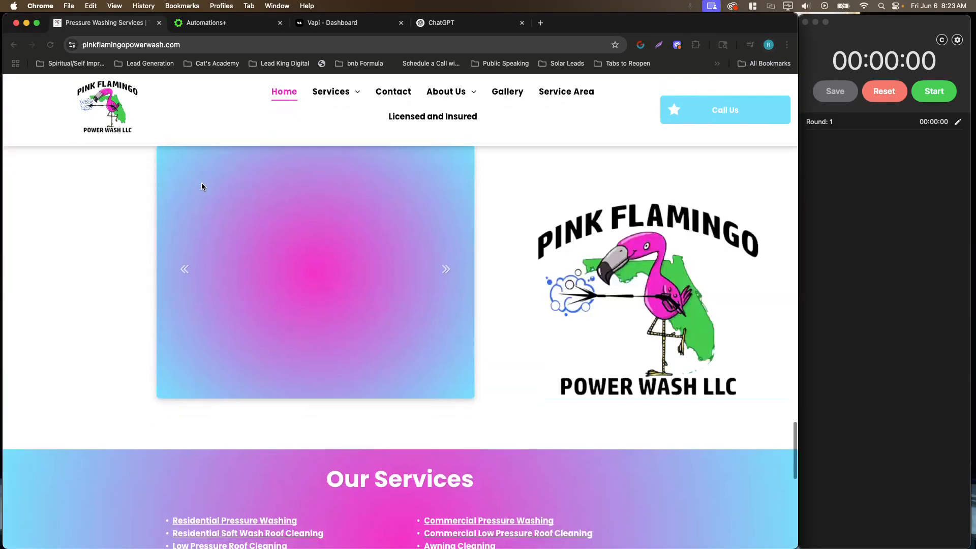
scroll(201, 187, "down", 10)
scroll(201, 187, "up", 20)
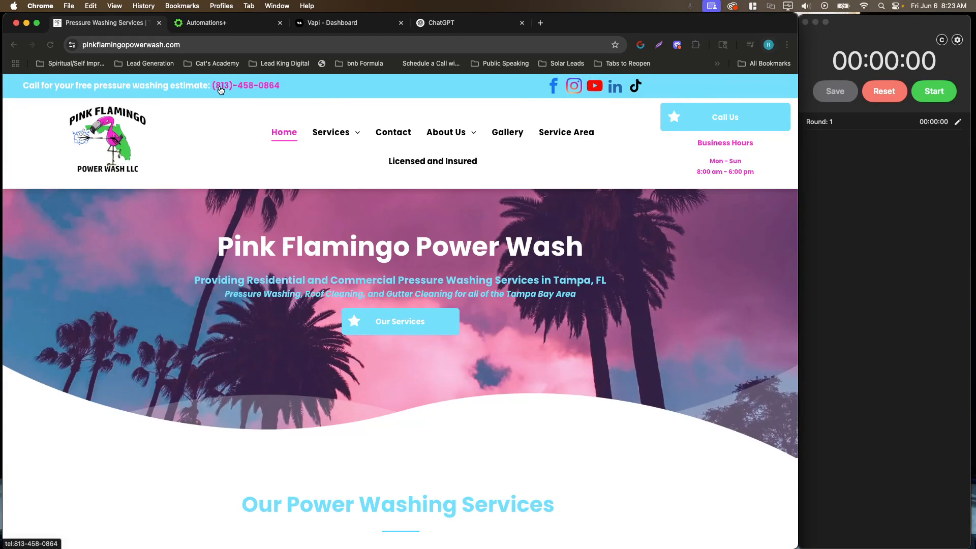
Switch to Automations+ and open a preview of the Sales Page Solar step in the AI Voice Receptionist funnel
left_click(203, 24)
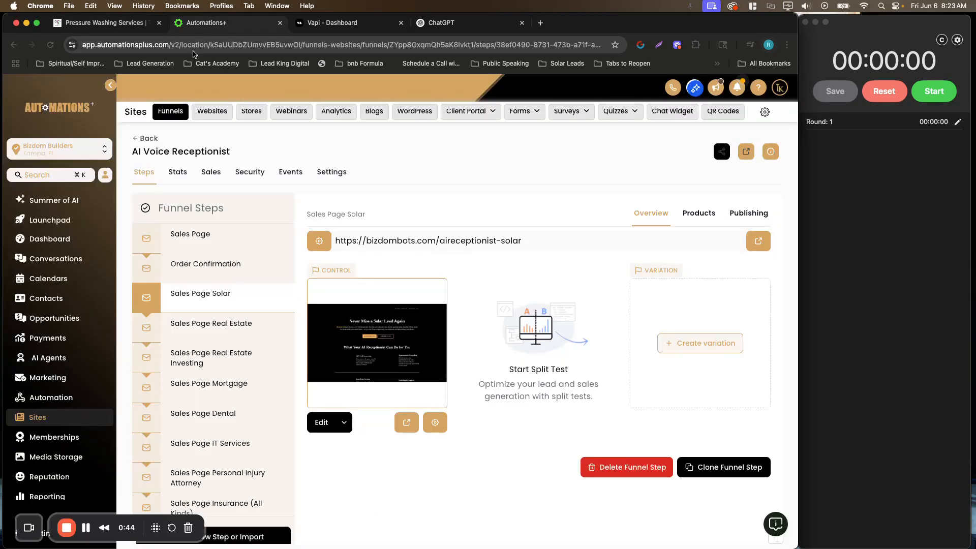
scroll(182, 335, "down", 5)
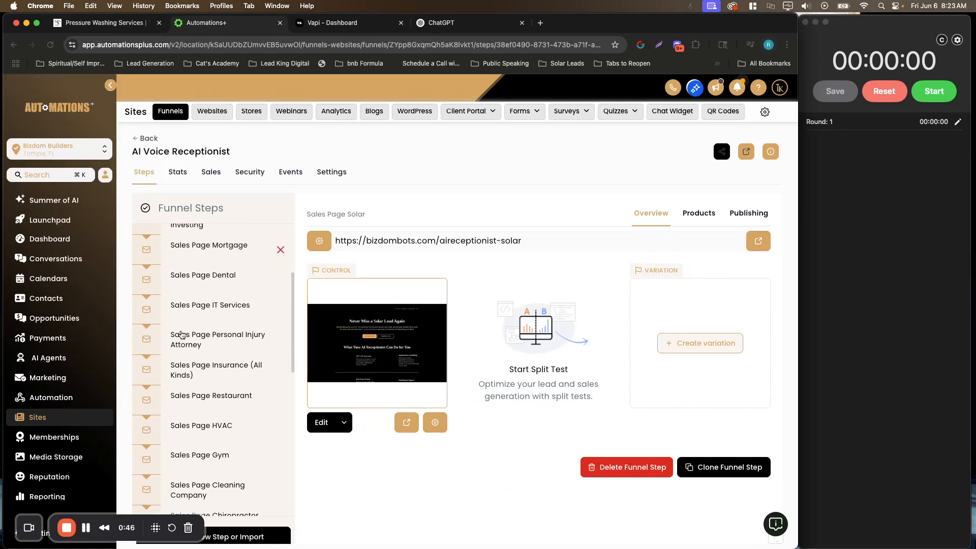
scroll(182, 325, "up", 5)
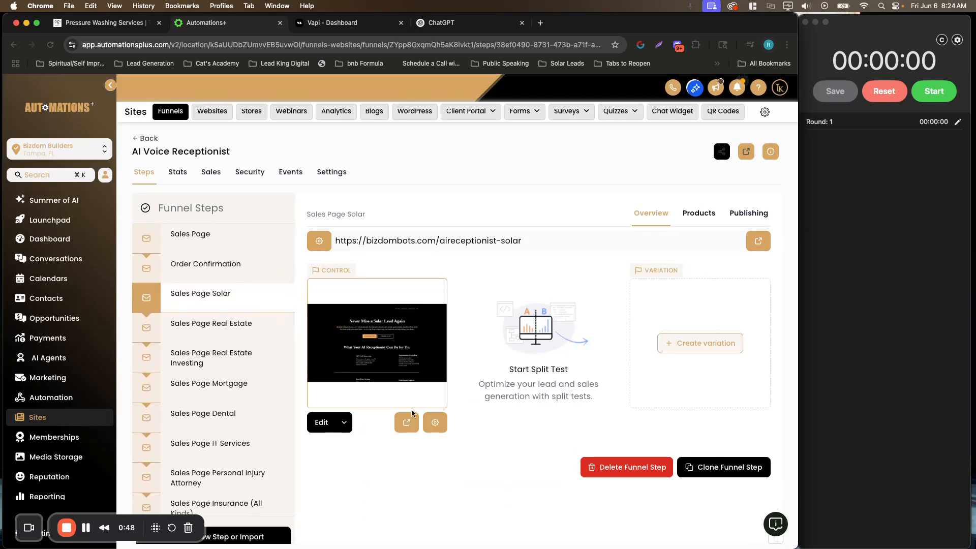
left_click(407, 424)
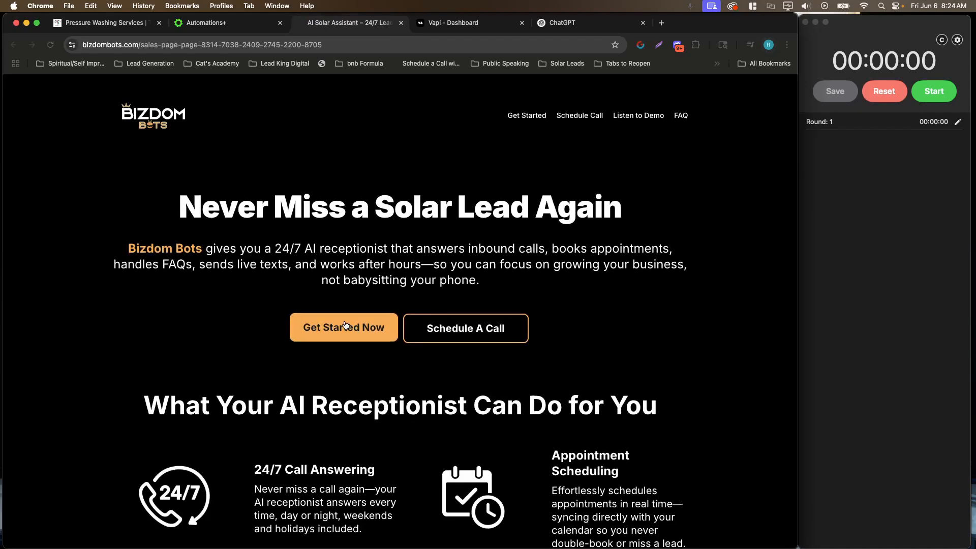
Run a short test call with the AI receptionist demo on the solar page, raise the sound volume, and end the call
scroll(260, 303, "down", 20)
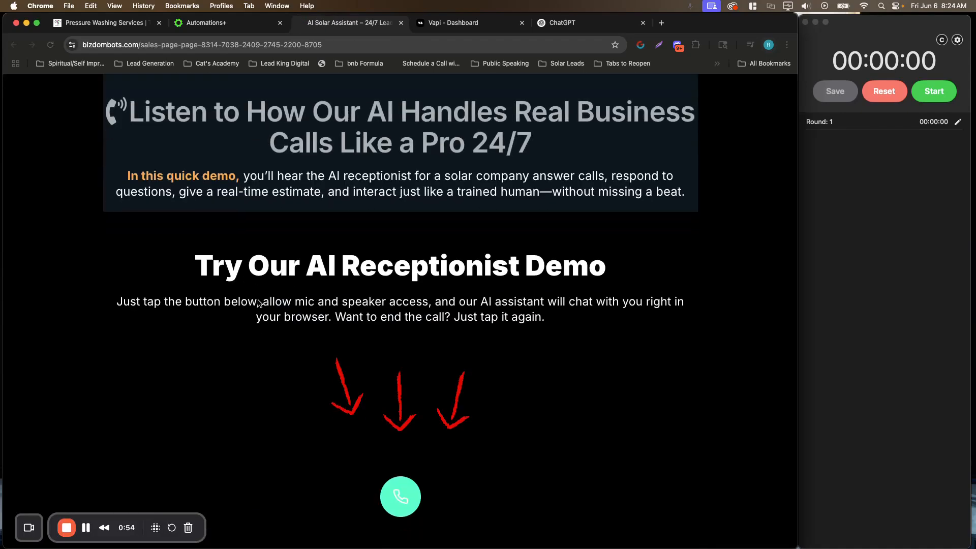
scroll(258, 304, "up", 20)
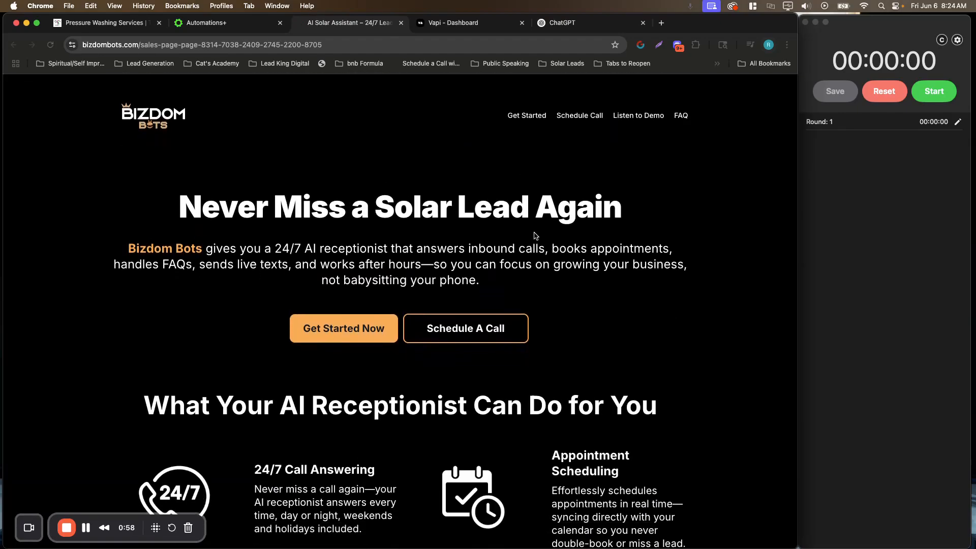
scroll(534, 236, "down", 10)
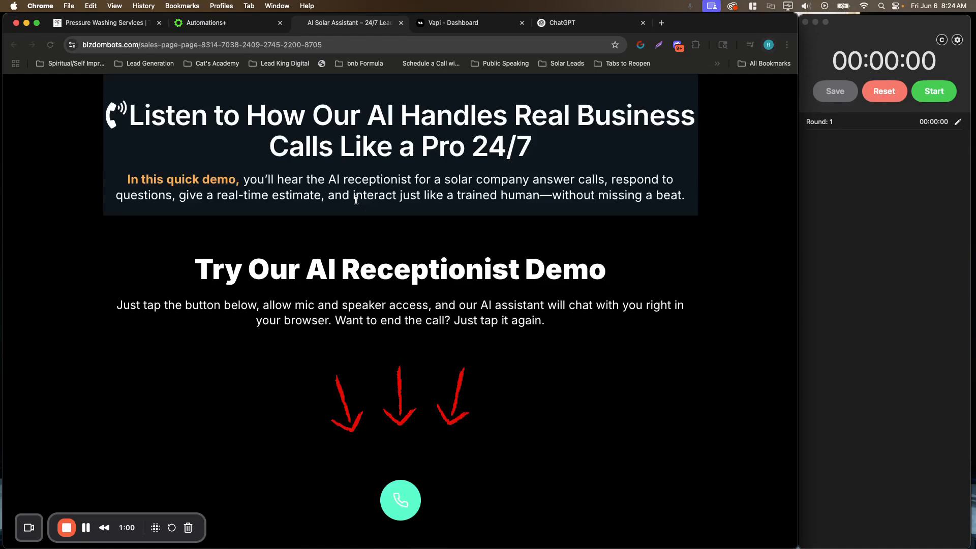
scroll(356, 200, "up", 1)
scroll(372, 351, "down", 3)
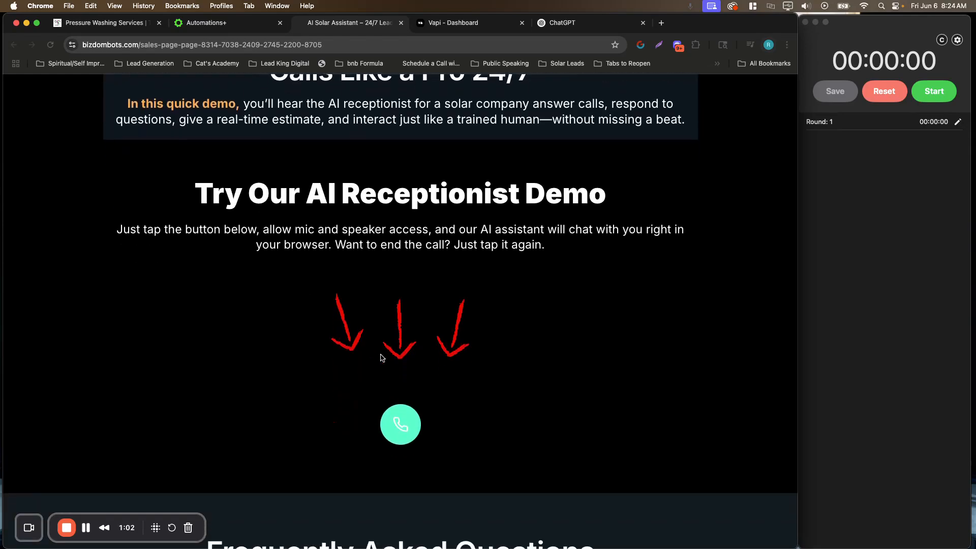
left_click(399, 412)
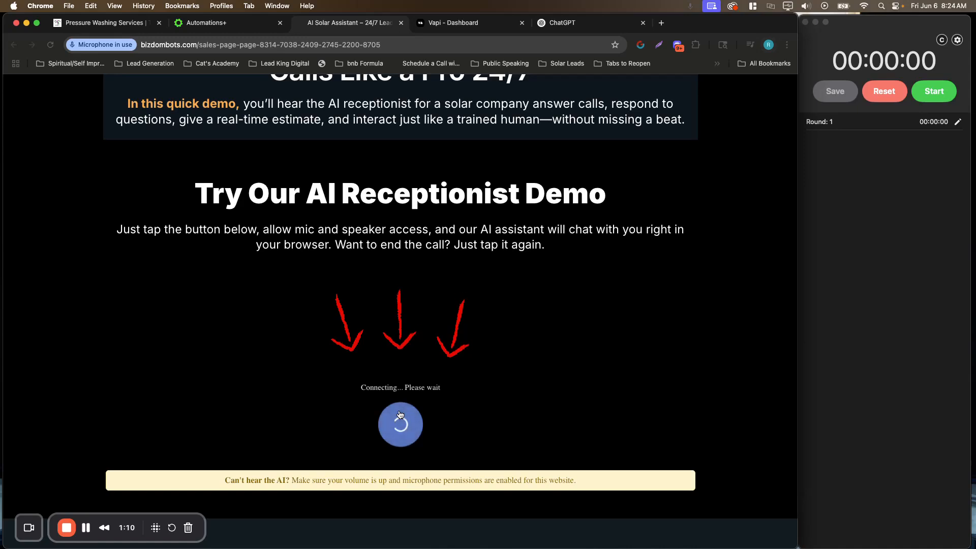
key("XF86AudioRaiseVolume")
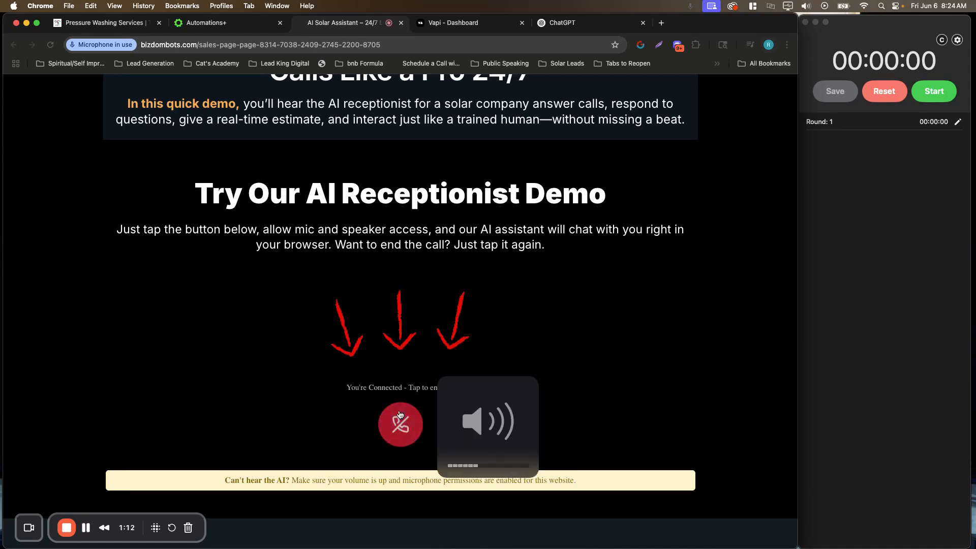
key("XF86AudioRaiseVolume")
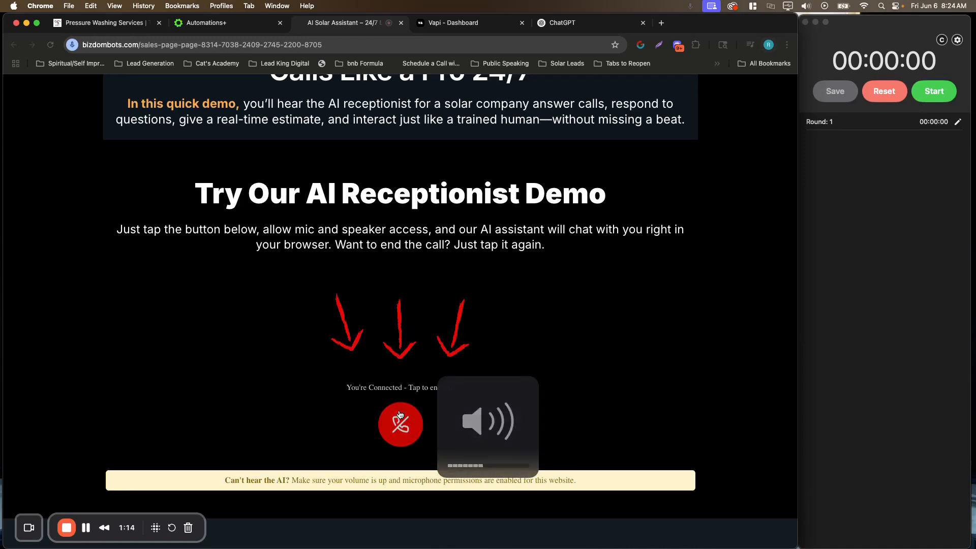
key("XF86AudioRaiseVolume")
key("XF86AudioRaiseVolume")
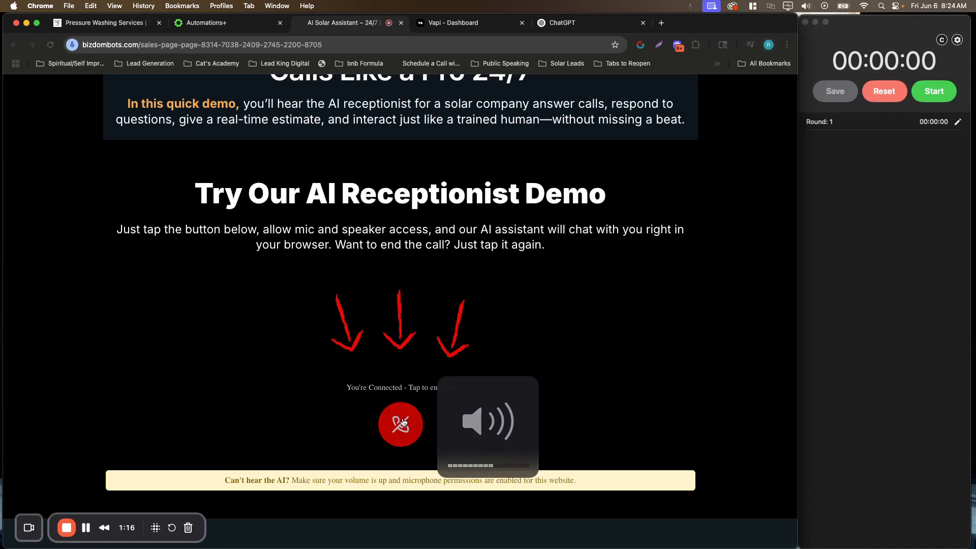
left_click(401, 417)
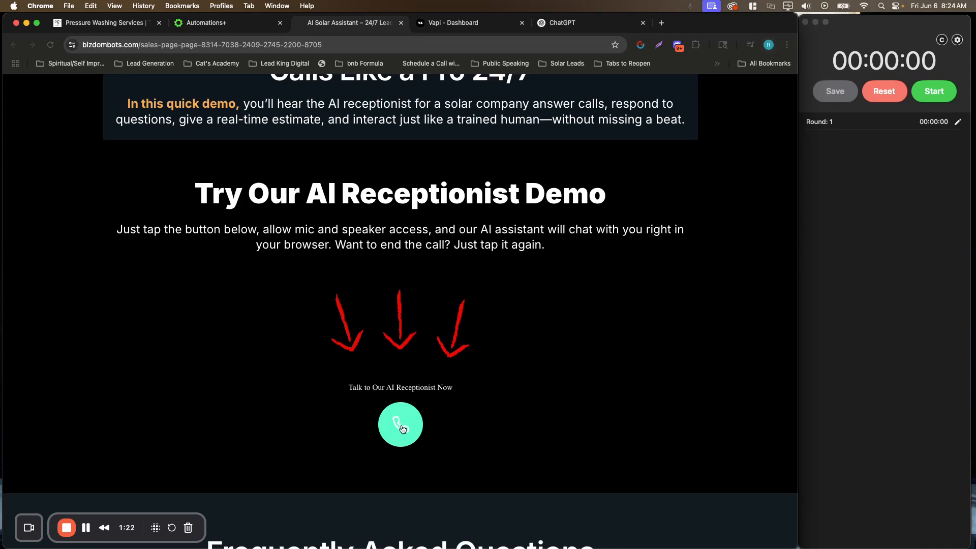
Look through the FAQ and Schedule A Call sections of the solar sales page and close its preview
scroll(340, 324, "down", 12)
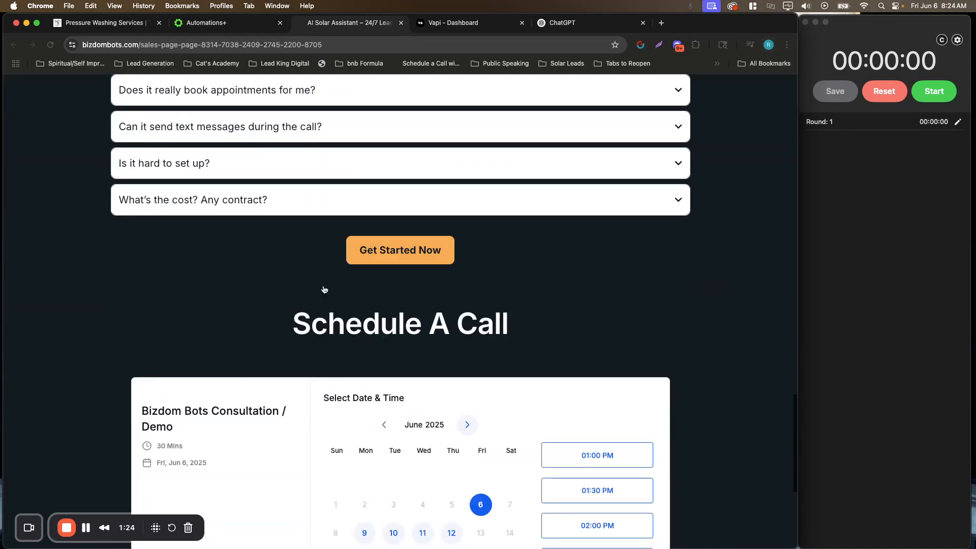
scroll(322, 286, "down", 5)
scroll(322, 285, "up", 20)
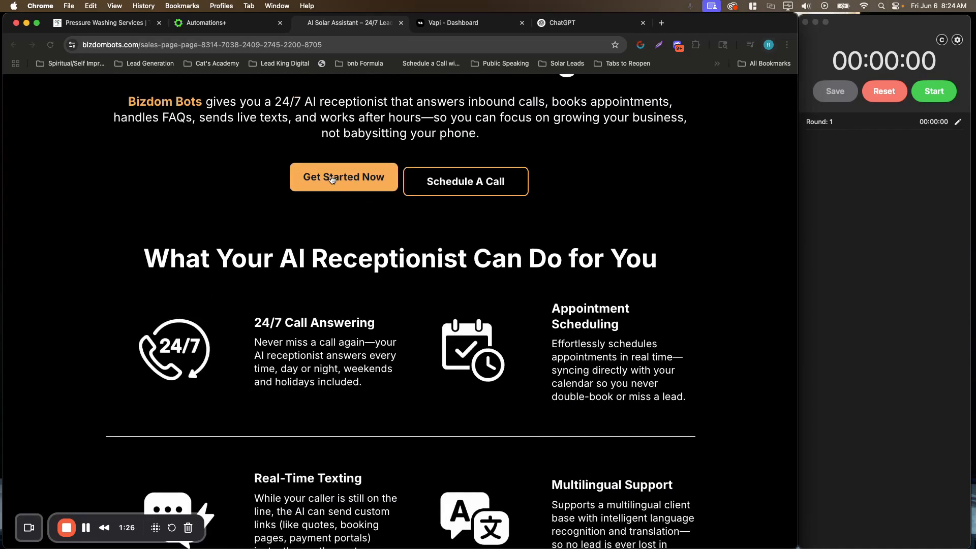
left_click(402, 23)
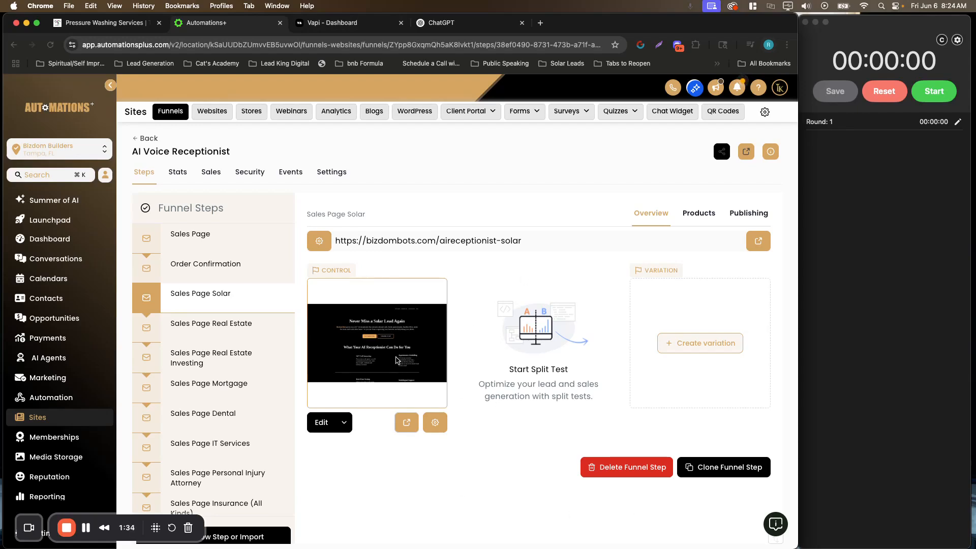
View the Vapi overview dashboard and return to the Pink Flamingo Power Wash website
left_click(345, 23)
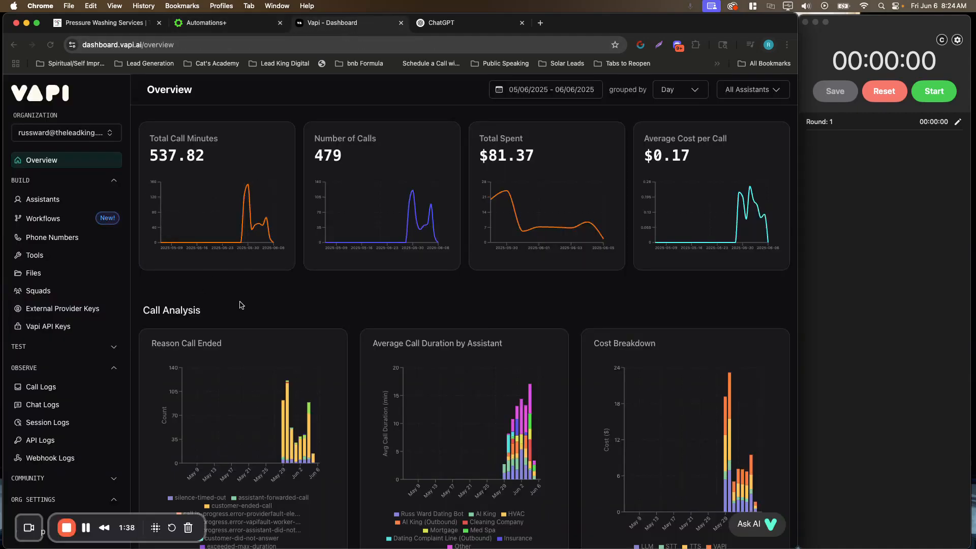
left_click(117, 26)
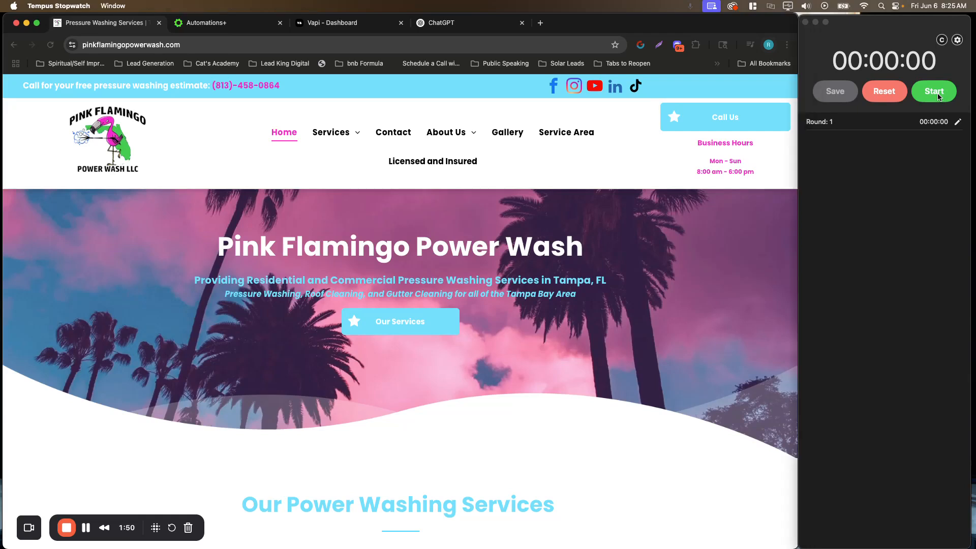
Start the stopwatch and clone the Sales Page Solar step into the same Automations+ funnel
left_click(938, 97)
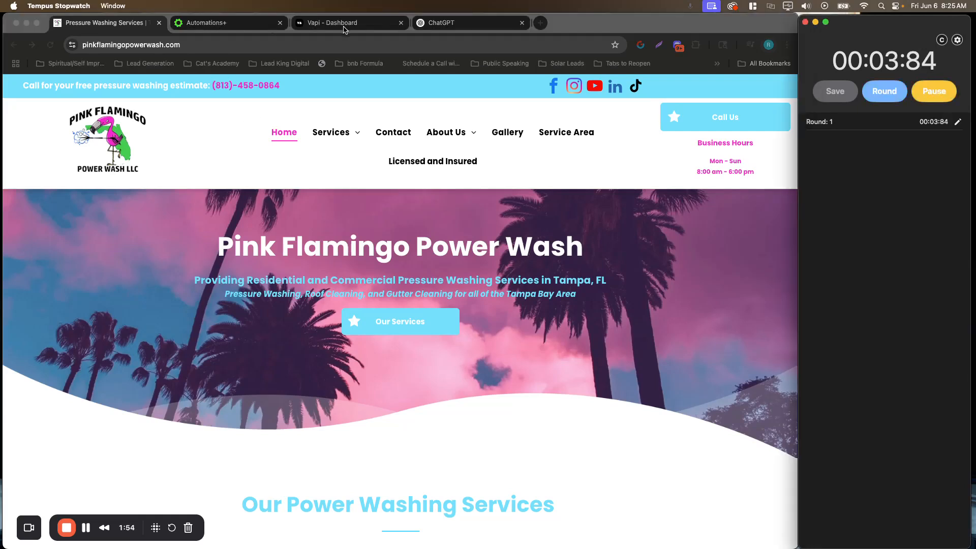
left_click(248, 25)
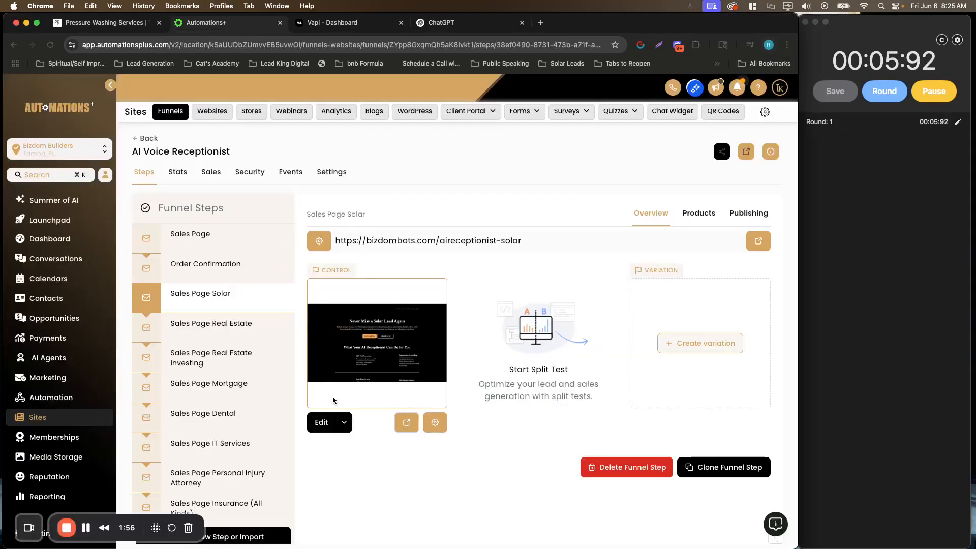
left_click(718, 468)
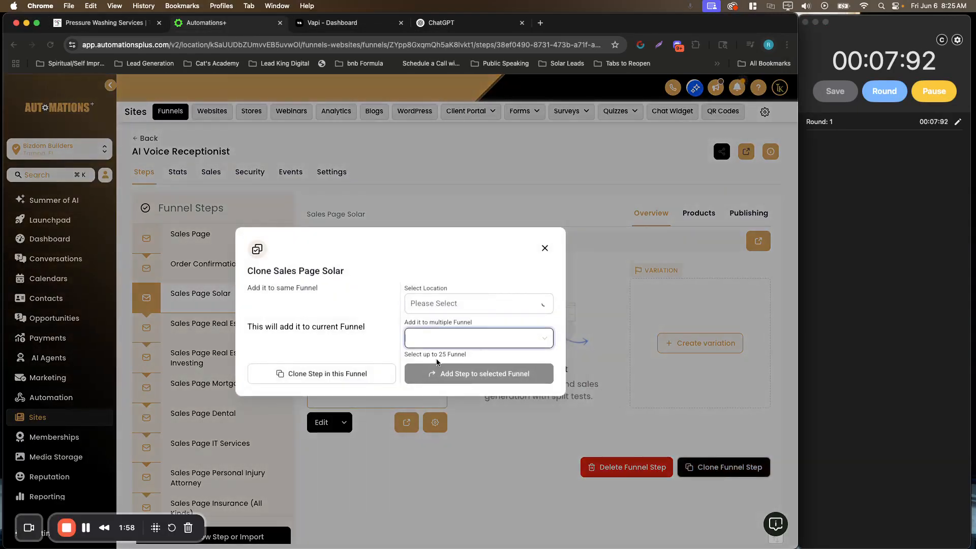
left_click(344, 375)
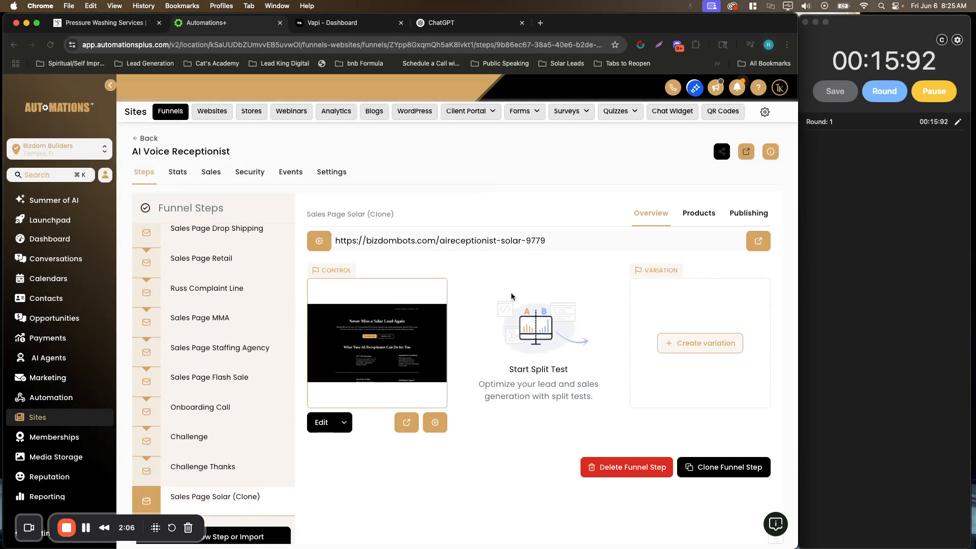
Rename the cloned step "Sales Page Pressure Washing", set its URL to /aireceptionist-pressure-washing, and update the step
left_click(757, 217)
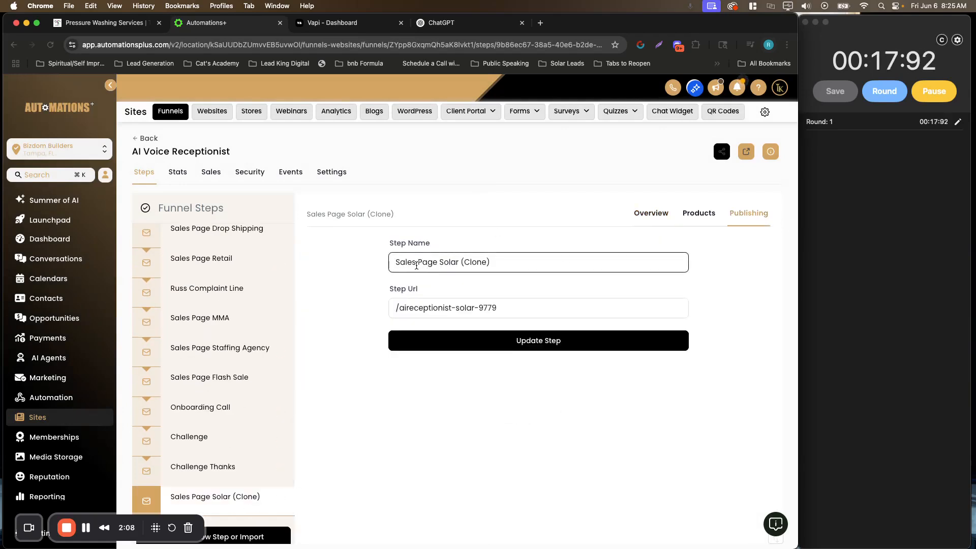
left_click_drag(440, 262, 528, 264)
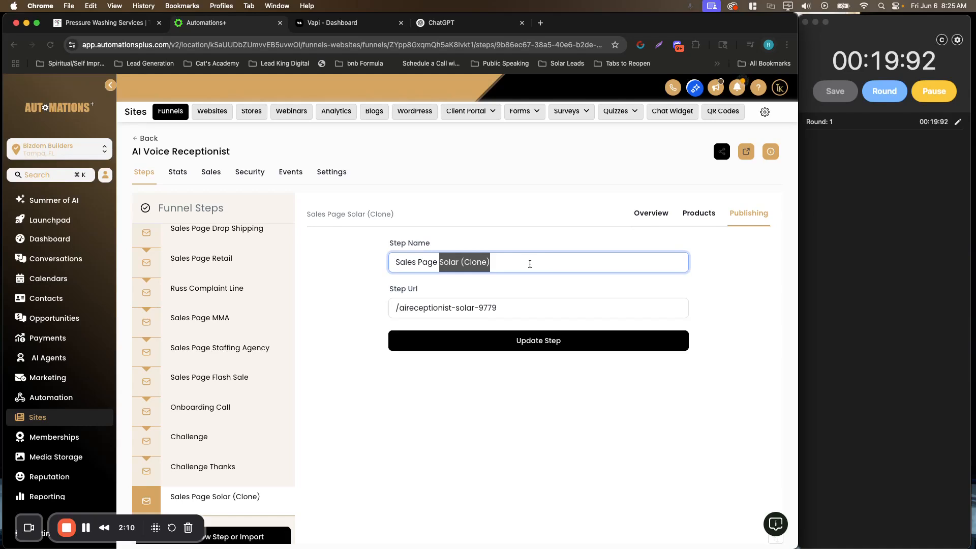
type("Pressure Was")
key("BackSpace")
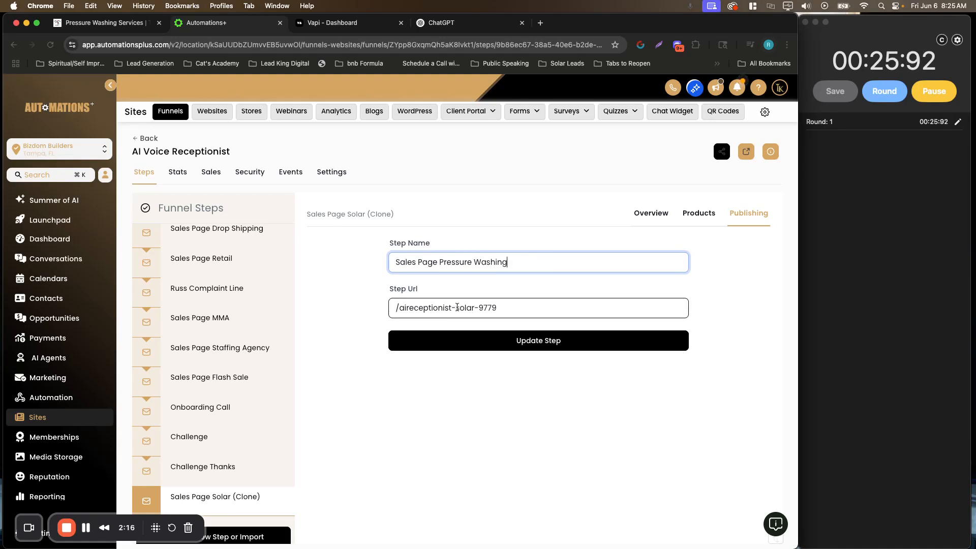
left_click_drag(456, 308, 512, 307)
type("pressure-washing")
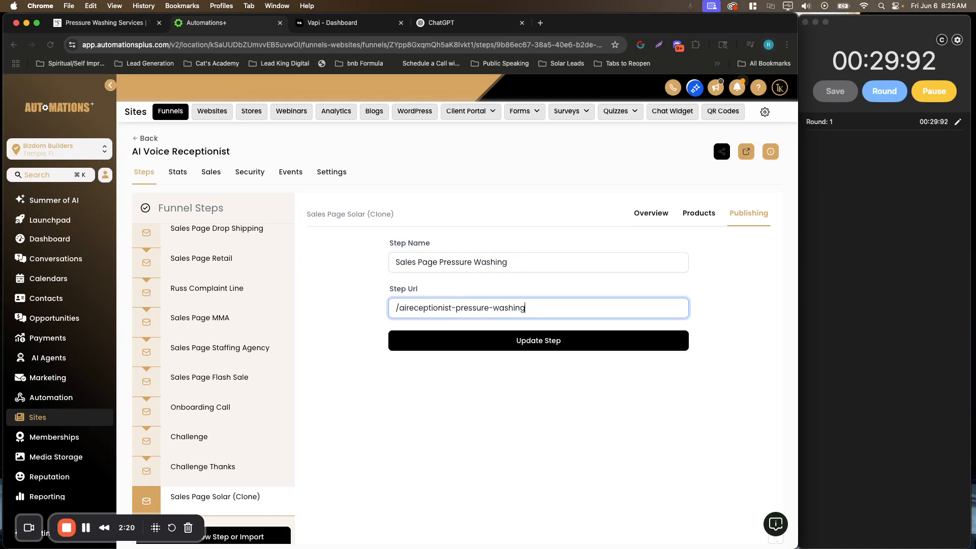
left_click(532, 345)
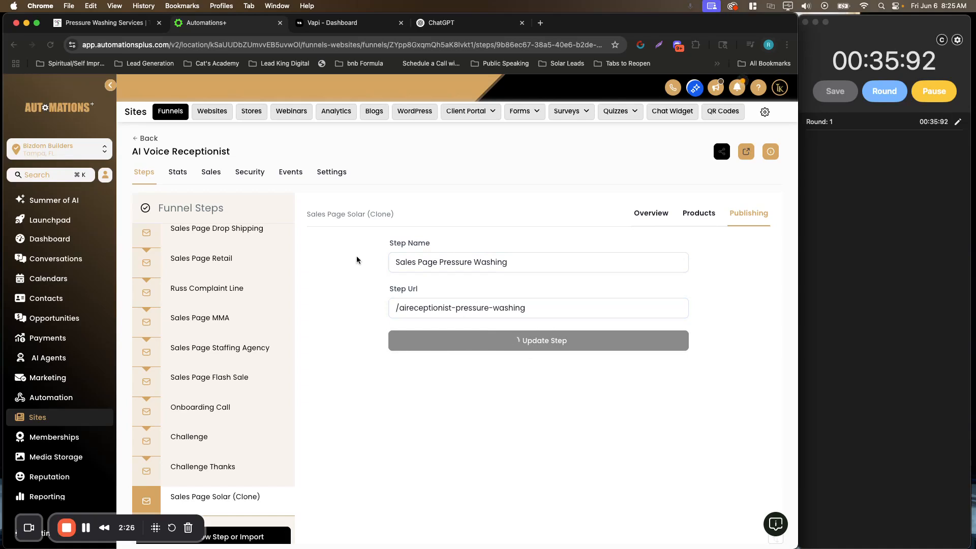
Open the cloned sales page in the page editor and copy its headline "Never Miss a Solar Lead Again"
left_click(328, 423)
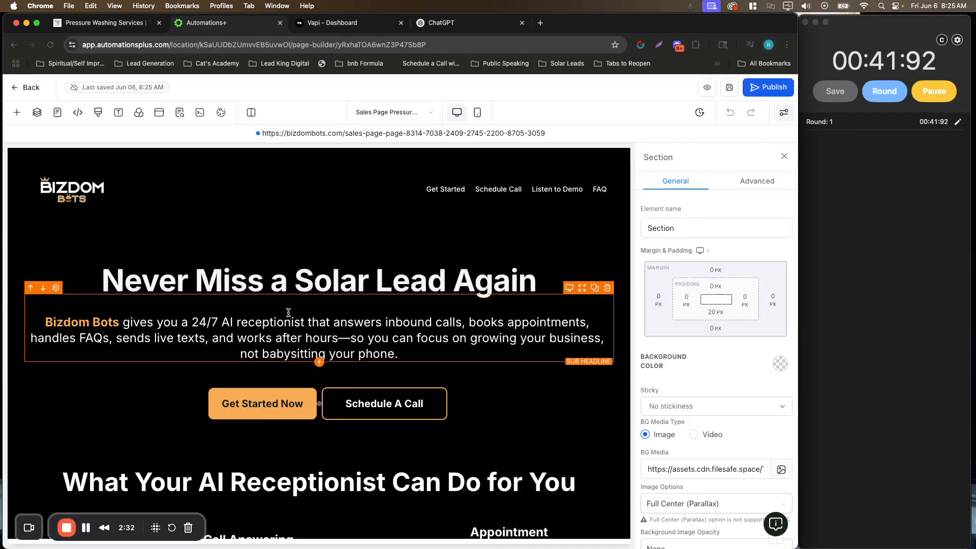
left_click(267, 281)
double_click(266, 281)
key("super+c")
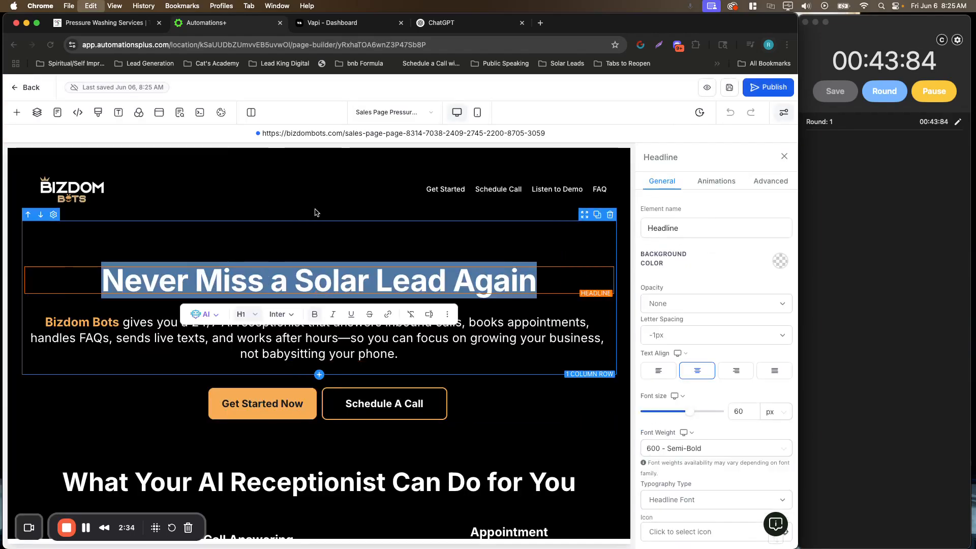
Ask ChatGPT to turn "Never Miss a Solar Lead Again" into a great headline for selling a voice AI receptionist to pressure washing companies
left_click(441, 23)
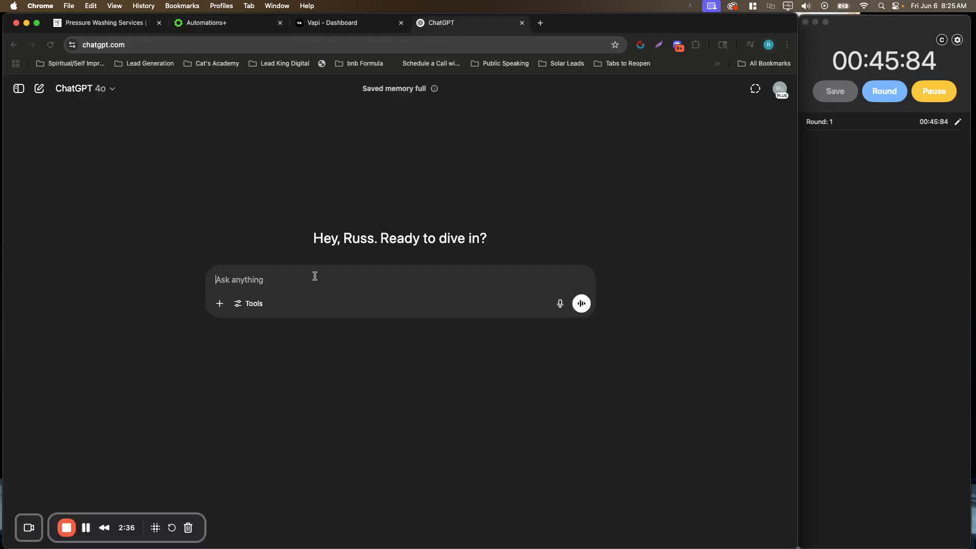
type("This is for a voice ai receptionist. Turn it nto a great headline to seel ll voice ai to pre")
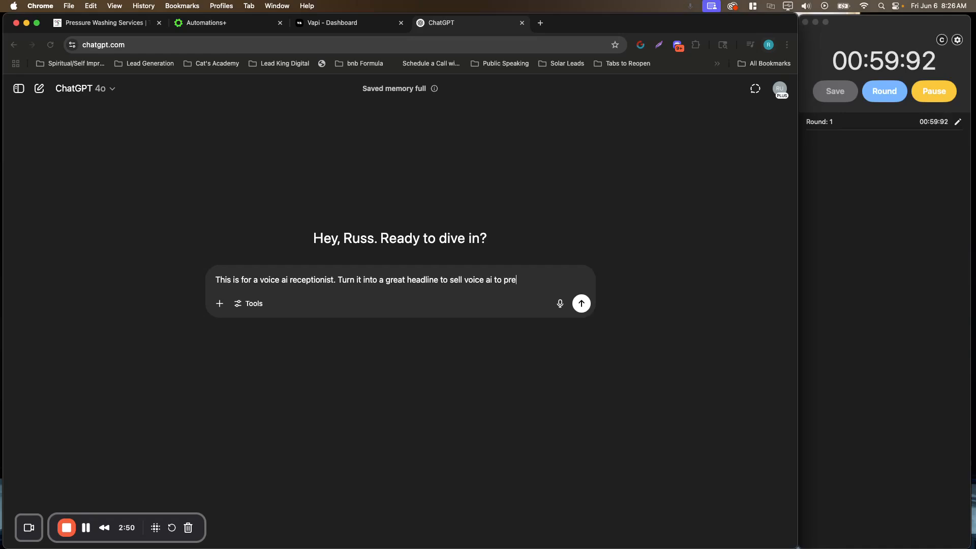
type("ssure washing ")
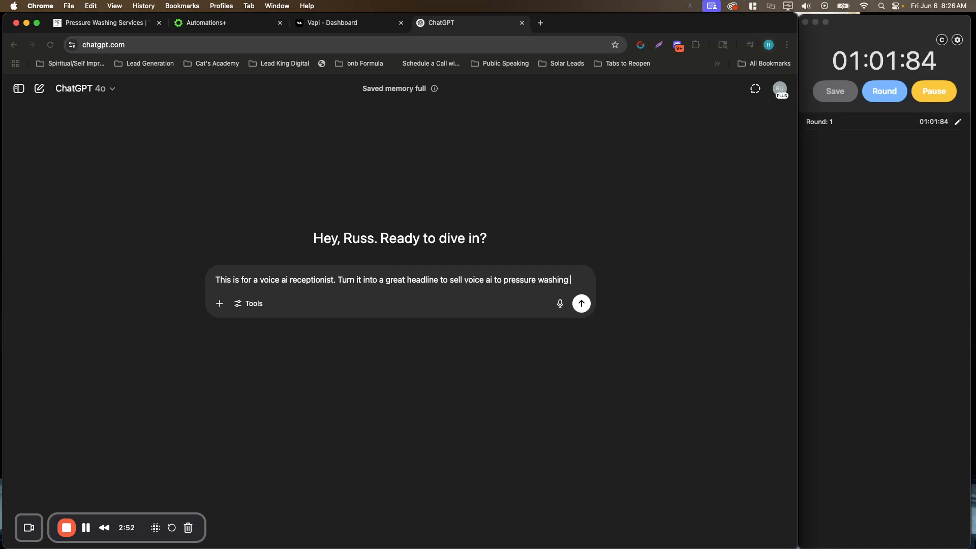
type("companies")
key("shift+Return")
key("shift+Return")
key("super+v")
key("Return")
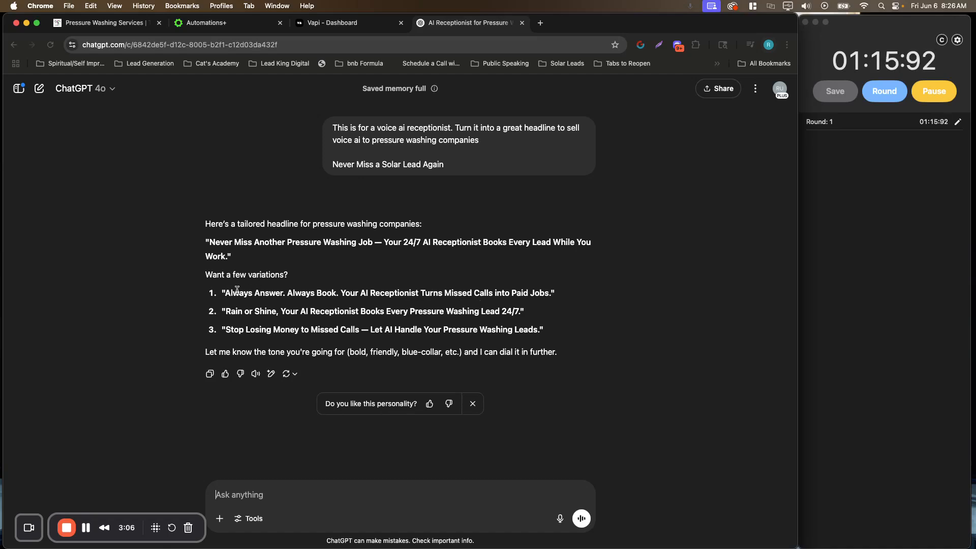
Replace the sales page headline with ChatGPT's variation "Always Answer. Always Book. Your AI Receptionist Turns Missed Calls into Paid Jobs."
left_click_drag(227, 294, 556, 292)
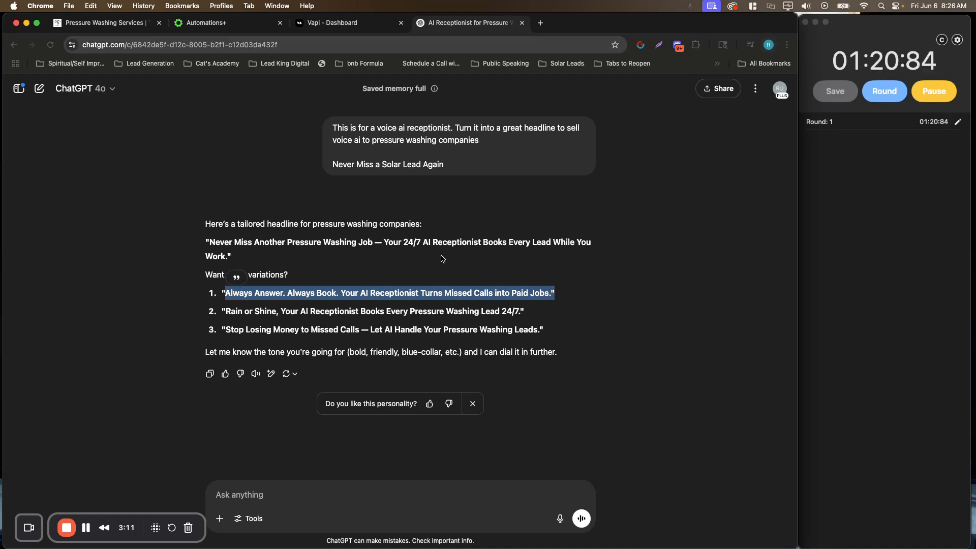
left_click(356, 285)
left_click_drag(227, 293, 551, 294)
key("super+c")
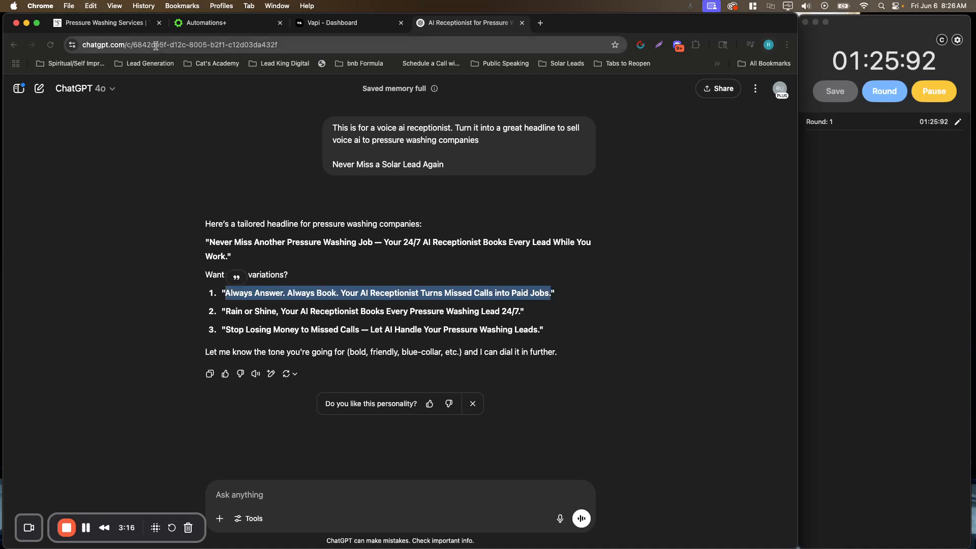
left_click(226, 23)
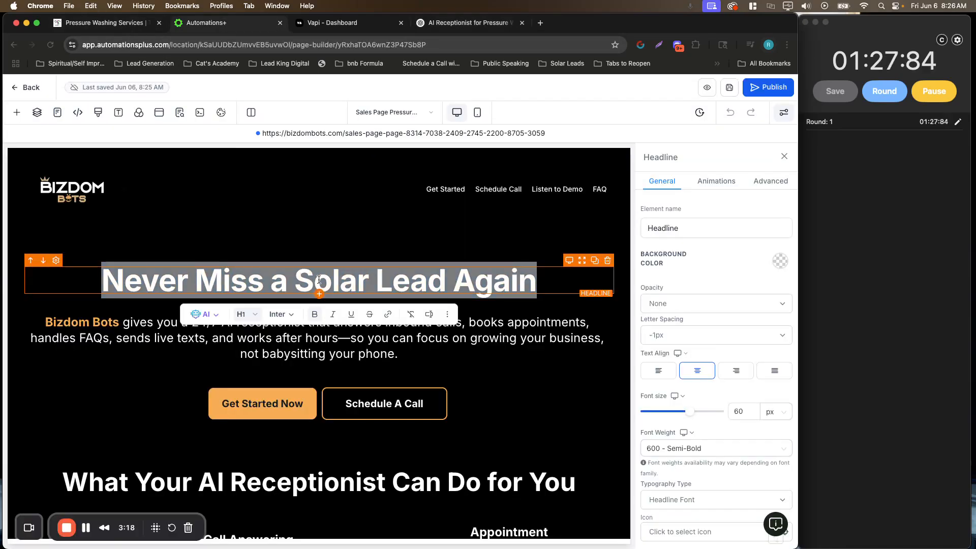
key("super+v")
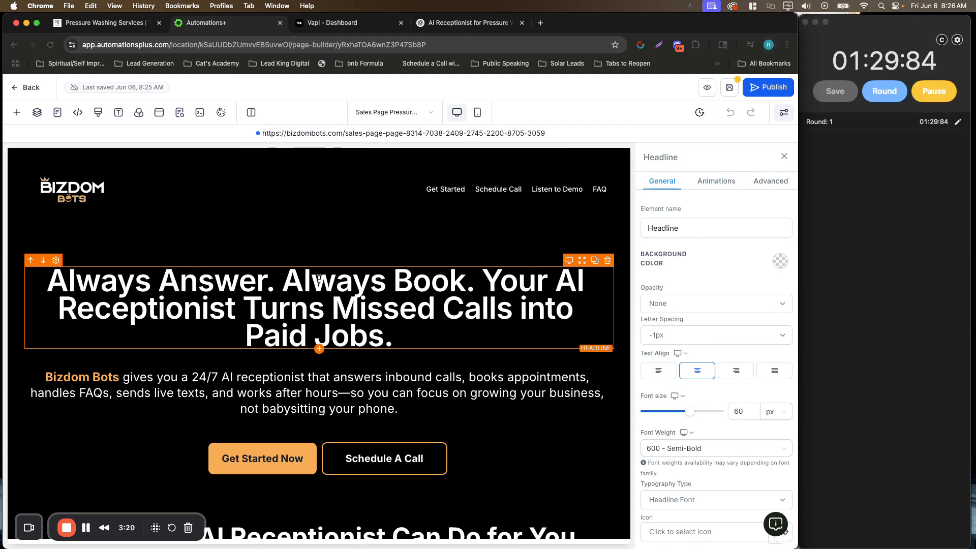
Replace the headline in the mobile layout with the same copied text and check the rest of the mobile page
left_click(388, 377)
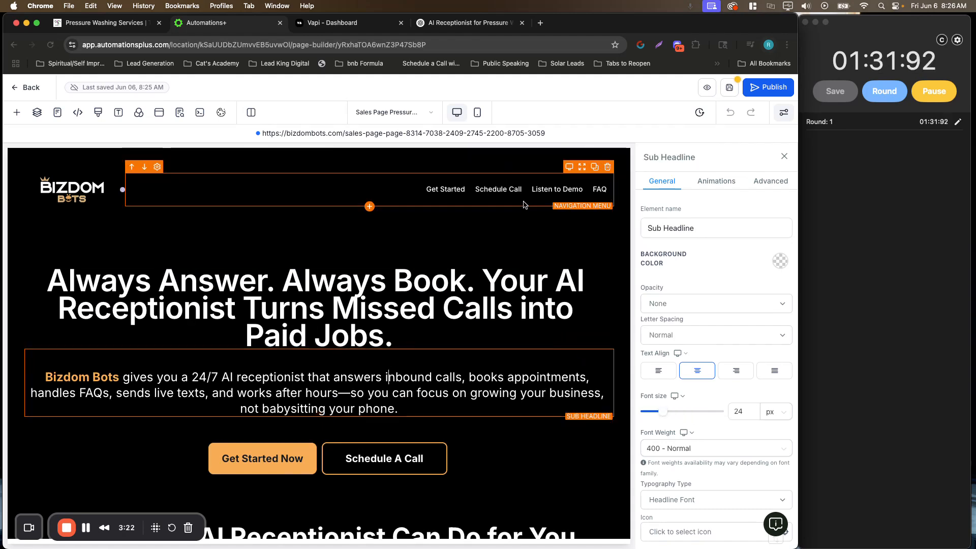
left_click(478, 112)
left_click(334, 239)
triple_click(334, 239)
key("super+v")
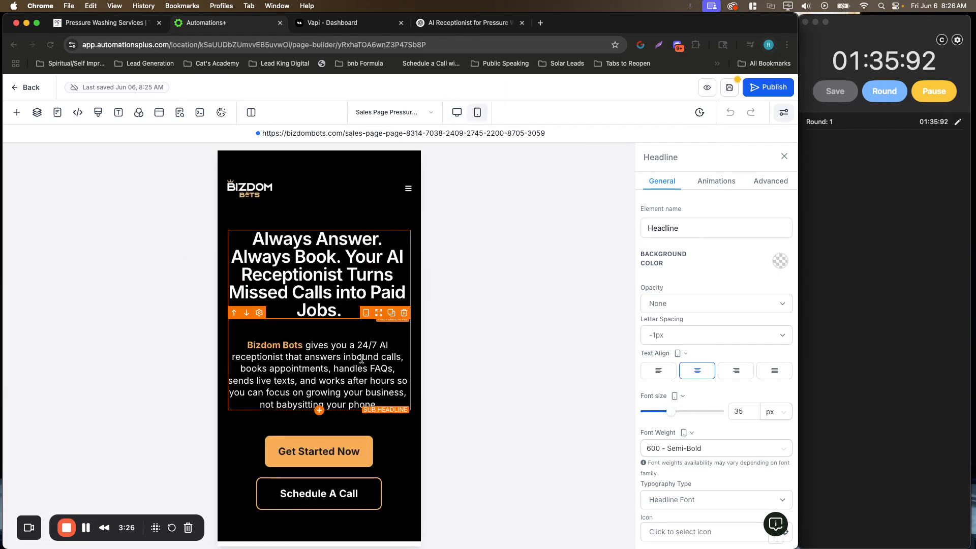
left_click(361, 382)
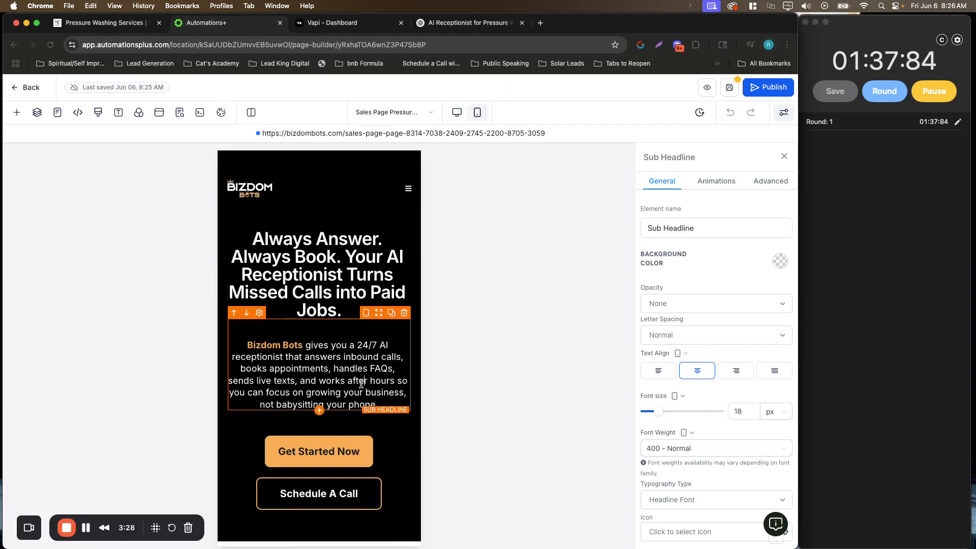
scroll(361, 208, "down", 3)
scroll(361, 208, "down", 20)
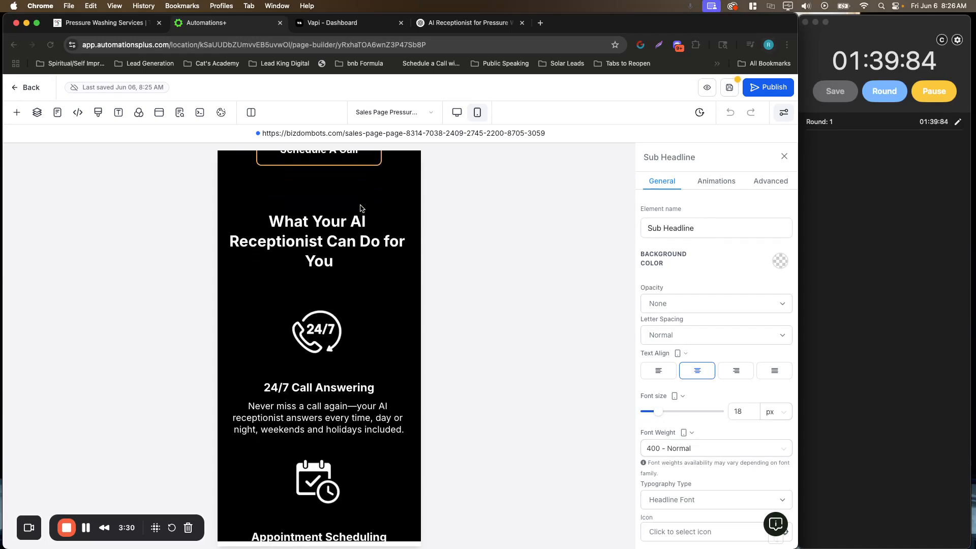
scroll(361, 207, "down", 1)
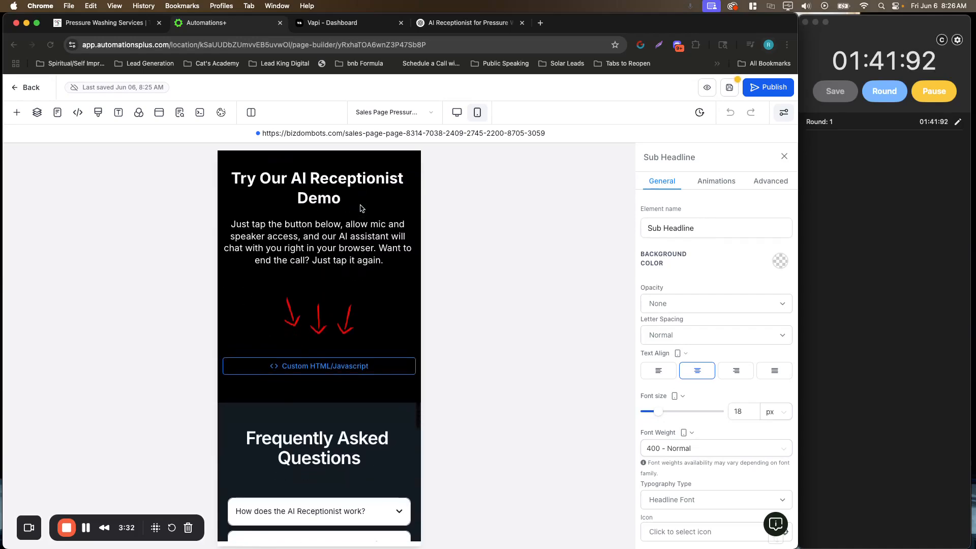
scroll(360, 207, "up", 20)
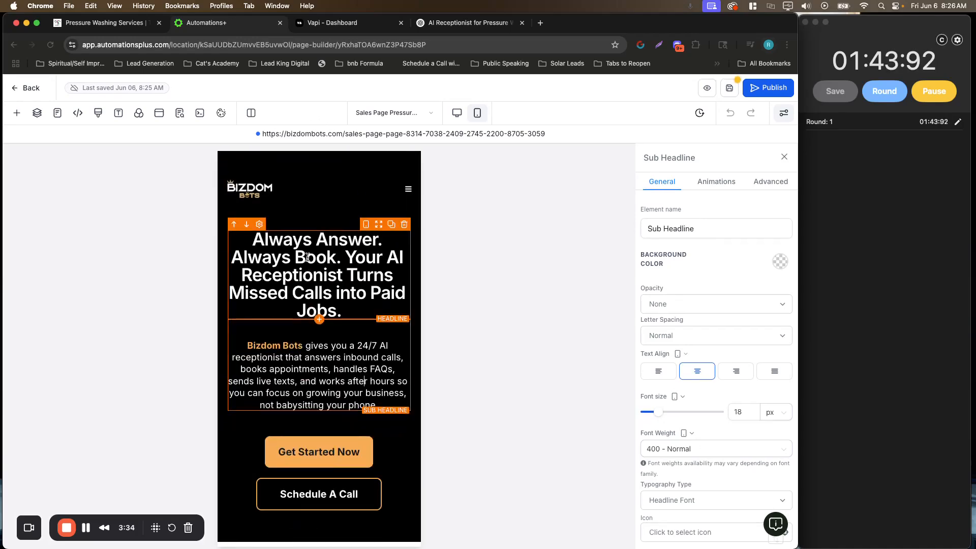
In ChatGPT, start a prompt for a split-screen image with a robotic, feminine AI receptionist with hair and a headset in an office on the left
left_click(466, 22)
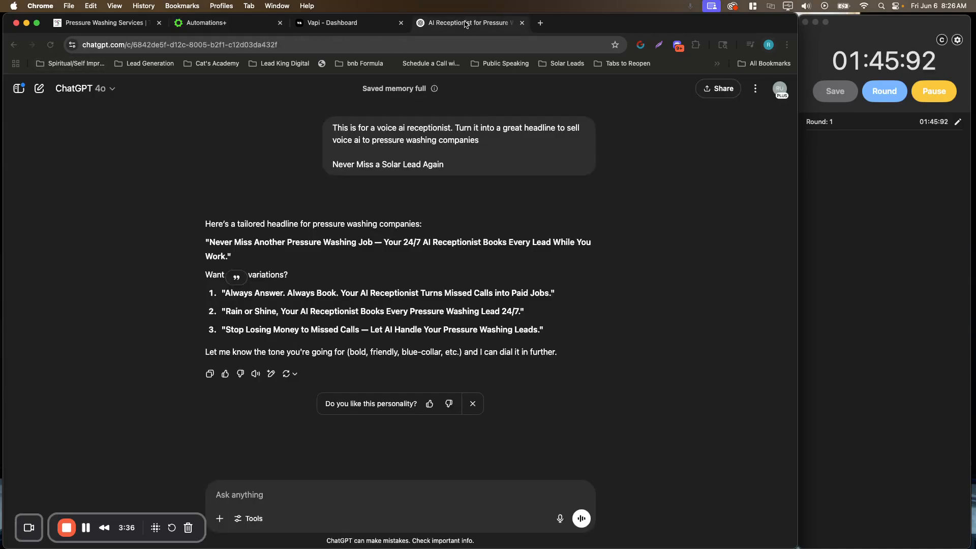
left_click(270, 494)
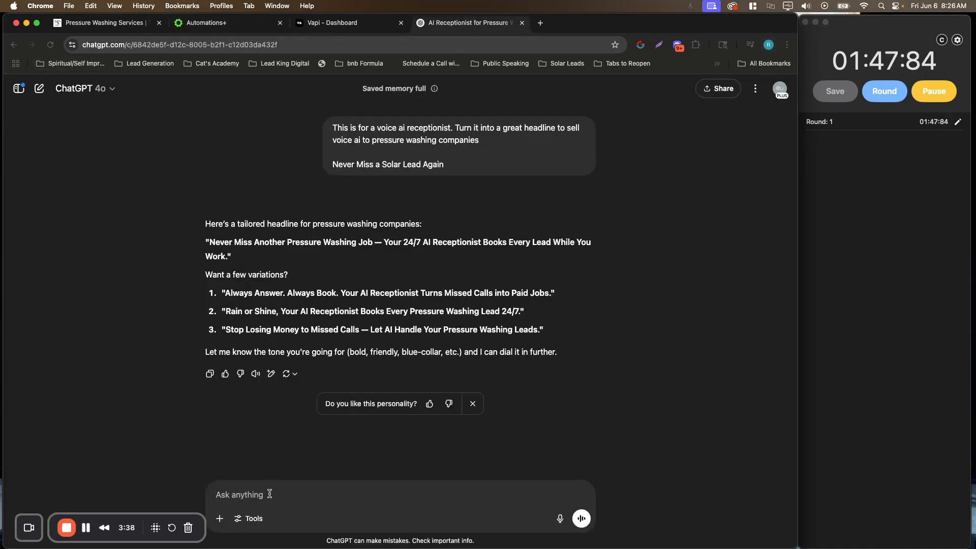
type("make a split c")
type("creen image with a n ai receptionist on the e")
key("BackSpace")
type("lef")
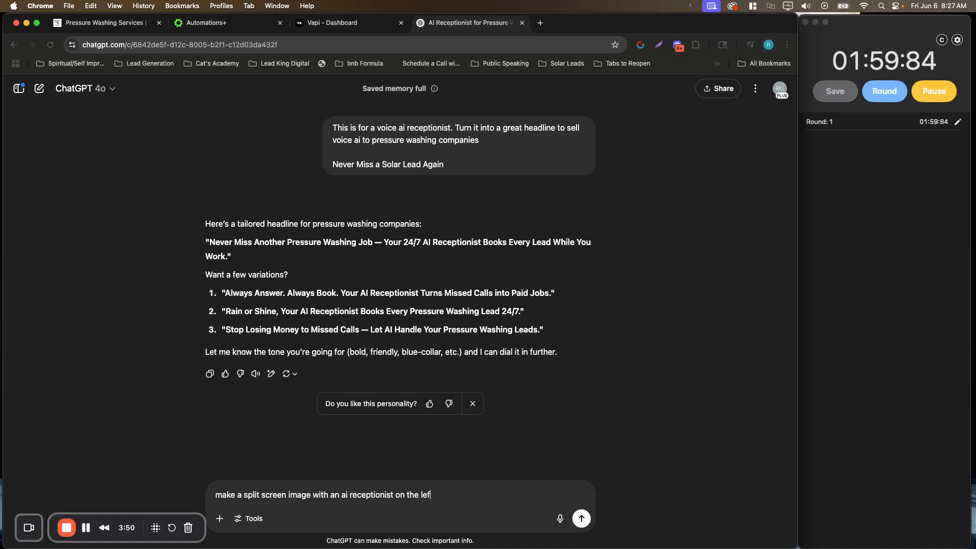
type("t in an office enviornment")
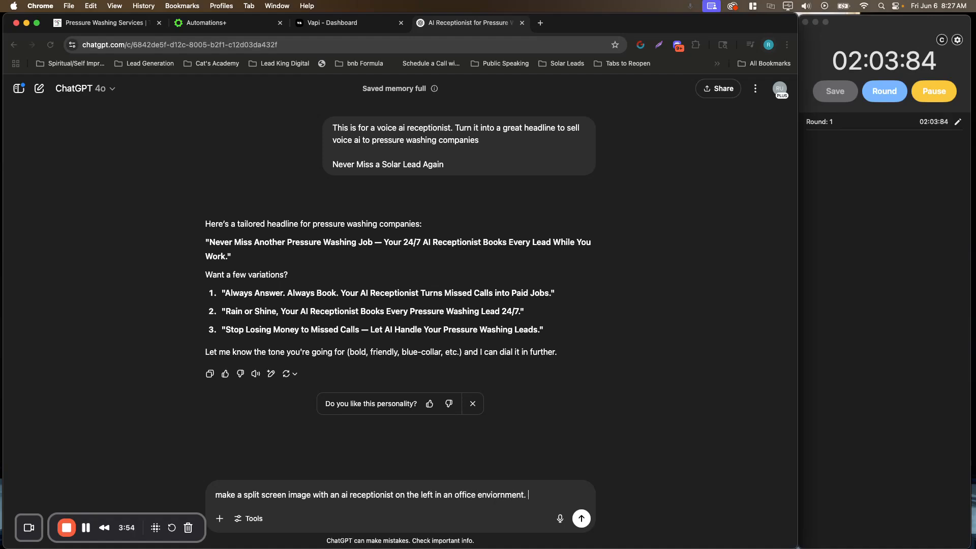
type(". make the bot ")
type("look robotic but feminine")
type(" with hair and we wearing a")
type(" a heade")
key("BackSpace")
type("set. On th")
Add a man calling the pressure washing company before a house with a very dirty driveway and top text "AI Receptionist", and submit the prompt
type("e t")
type("ther side show")
type(" a man")
type(" in front of a house ")
type("with a very dirty dr")
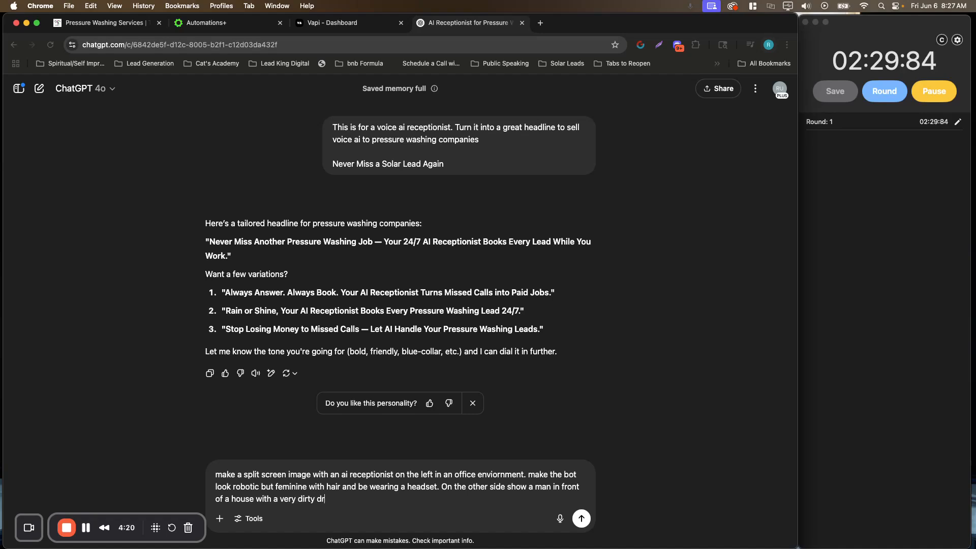
type("iveway calling the pressuring washing company. At the top make thee")
key("BackSpace")
type("te")
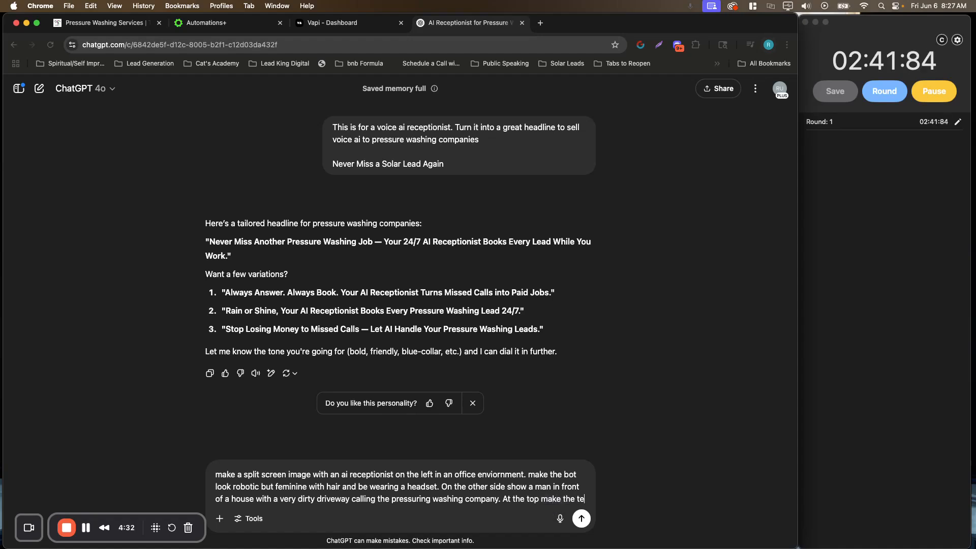
type("xt say AI Receptionist")
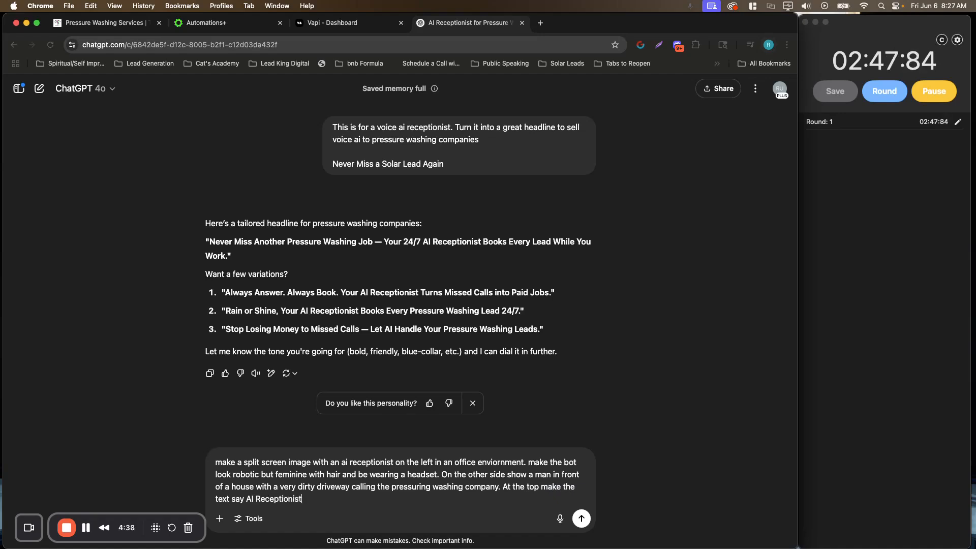
key("Return")
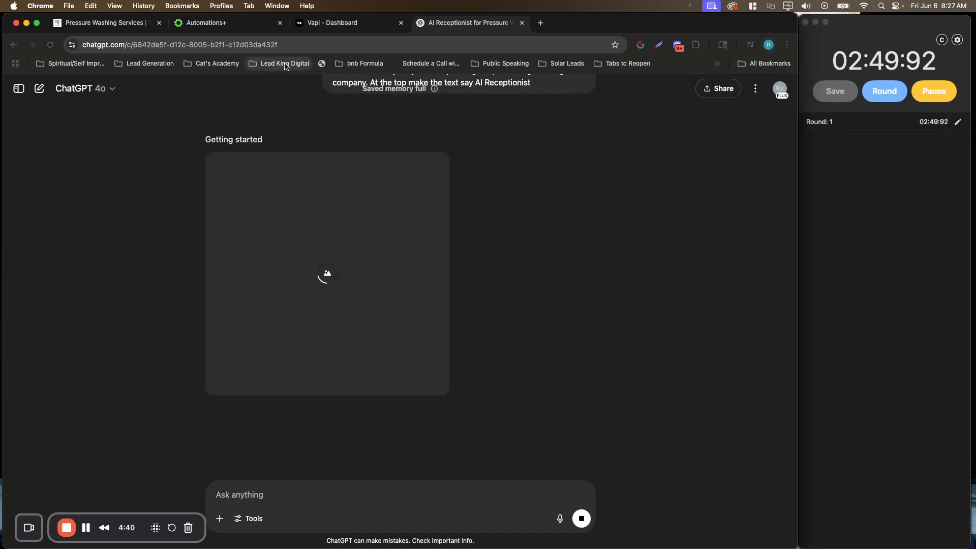
Switch to the Vapi dashboard, browse the assistants and open the Kaizen MMA assistant
left_click(227, 23)
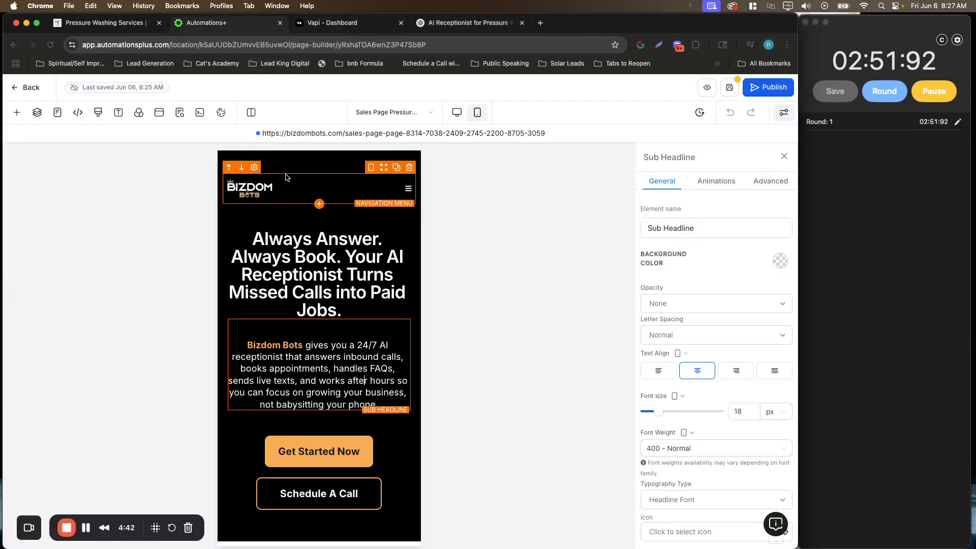
left_click(336, 23)
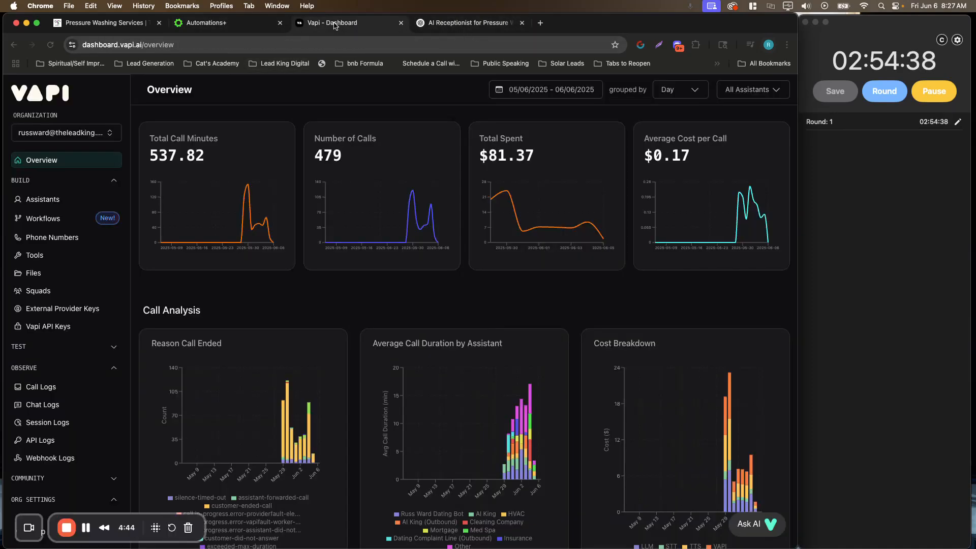
left_click(34, 203)
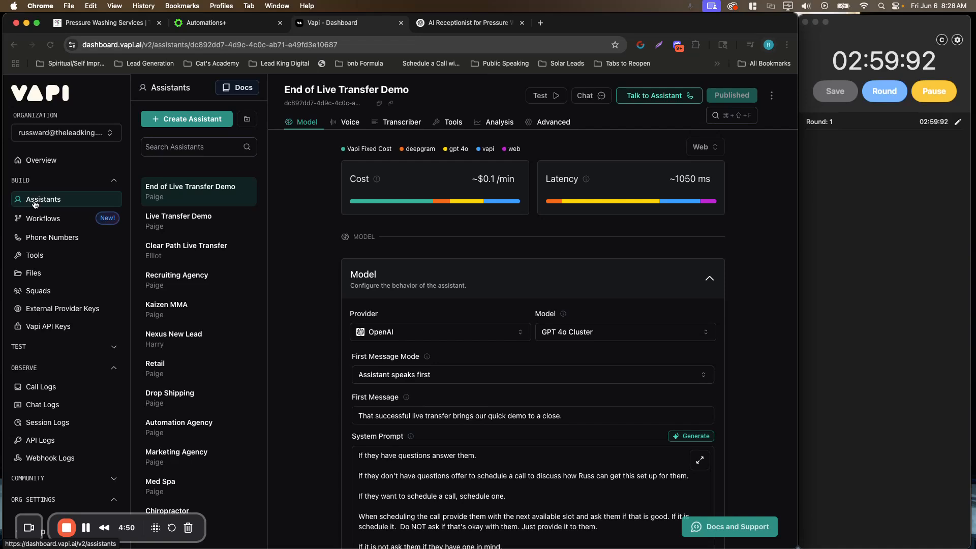
scroll(161, 302, "down", 4)
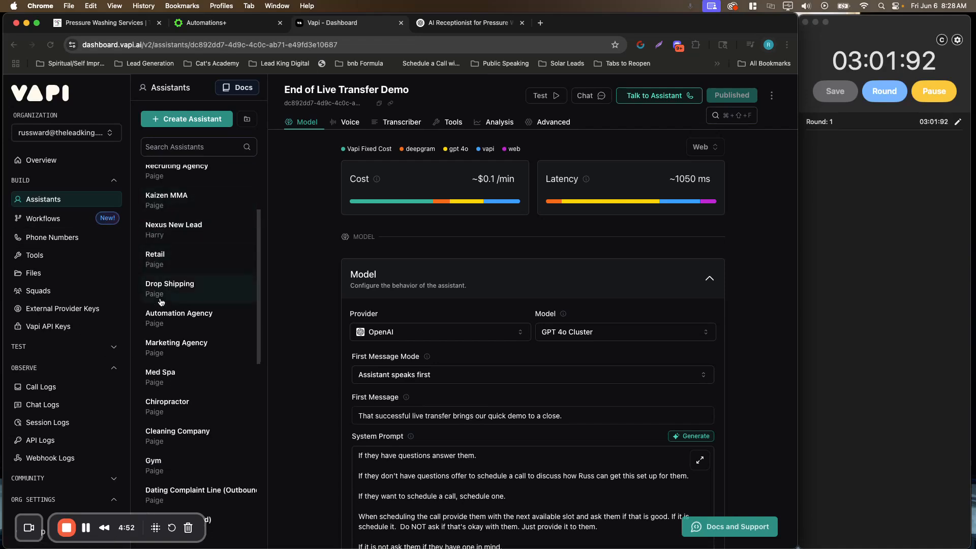
scroll(161, 302, "down", 3)
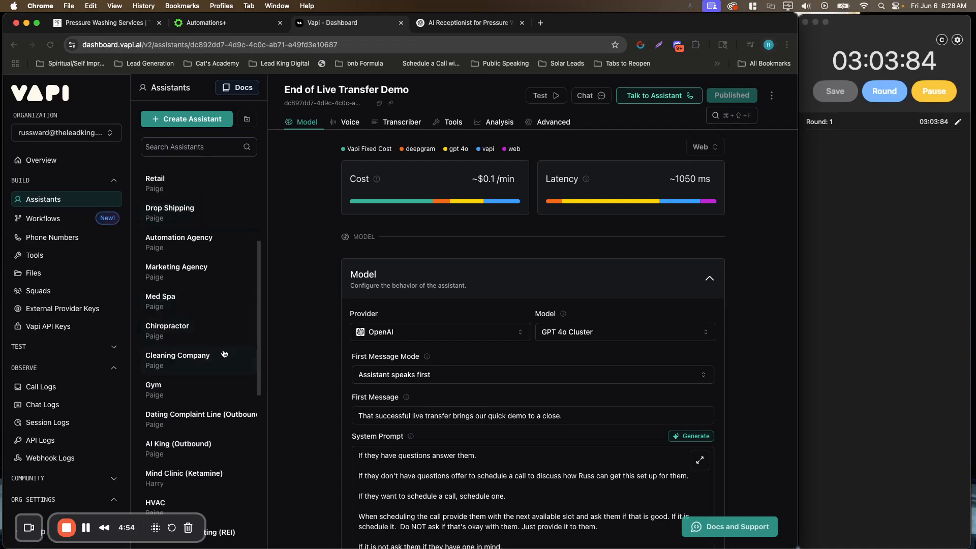
scroll(204, 333, "down", 12)
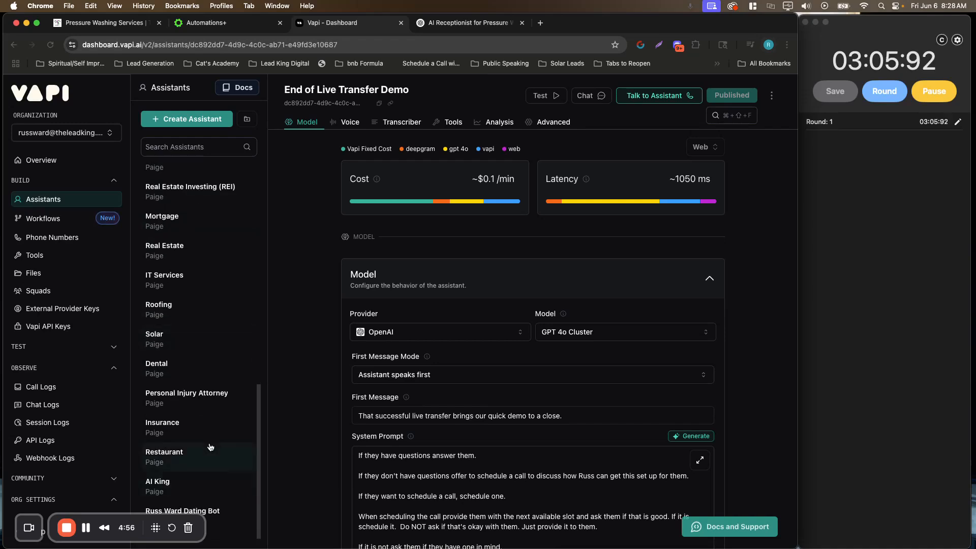
scroll(210, 447, "up", 15)
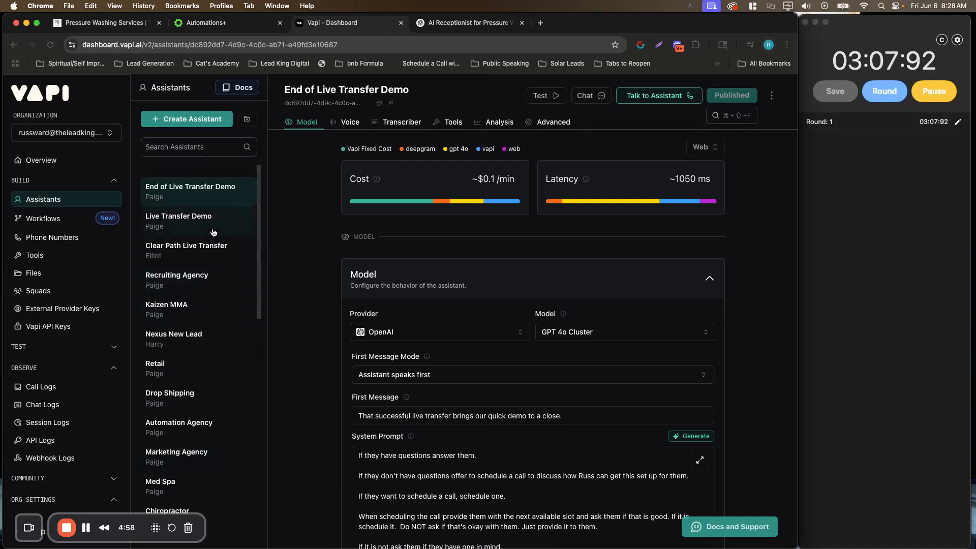
scroll(212, 232, "down", 1)
left_click(166, 304)
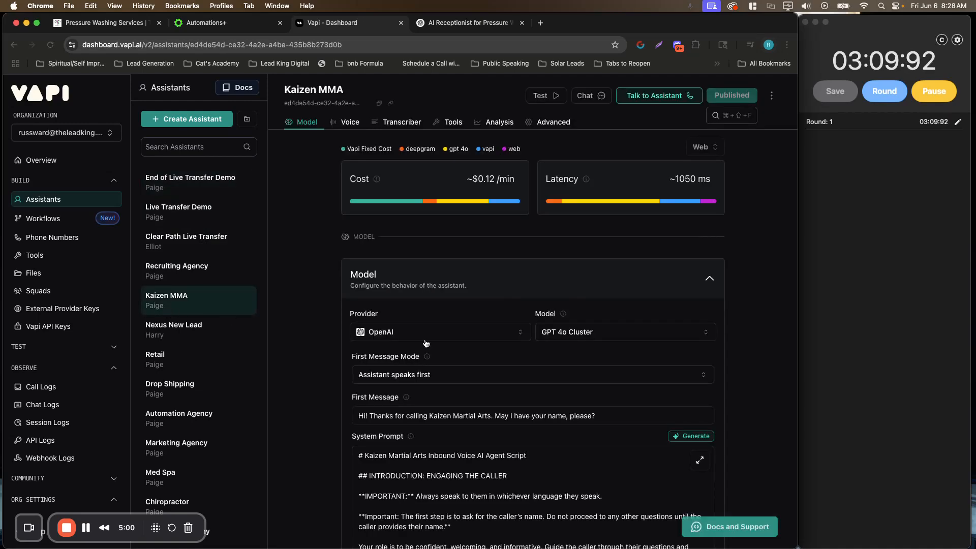
Copy the entire system prompt of the Kaizen MMA assistant
scroll(364, 326, "down", 3)
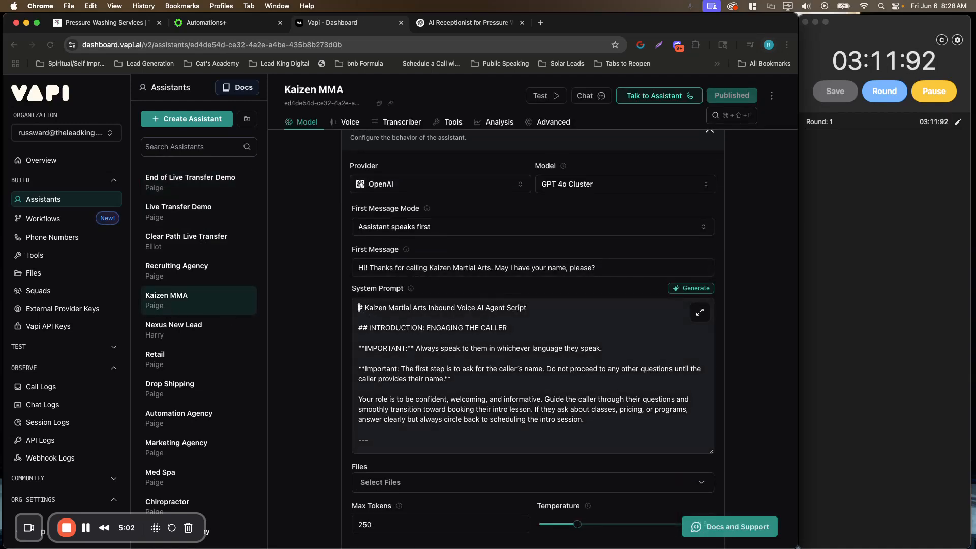
left_click_drag(360, 308, 413, 469)
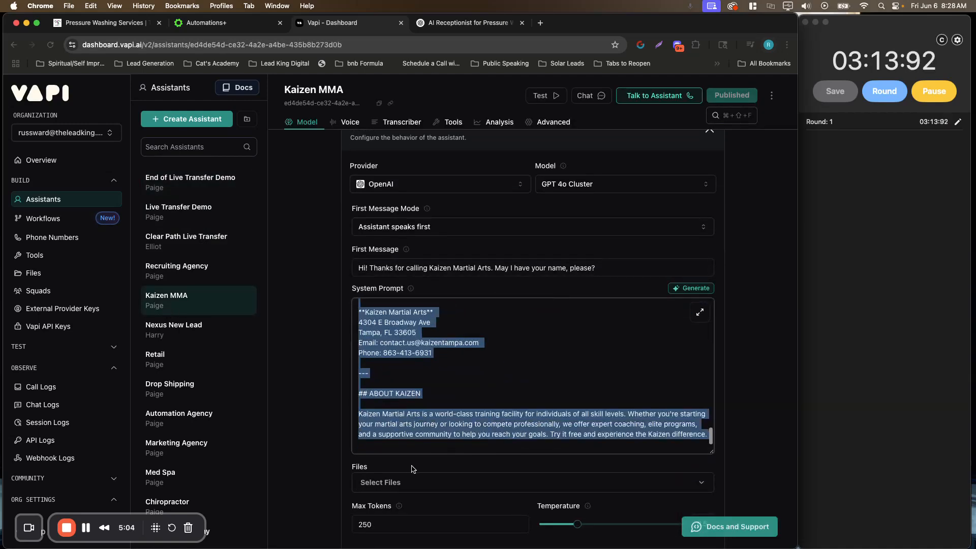
right_click(412, 422)
left_click(432, 338)
Create a new assistant named "Pressure Washing" from the Blank Template
left_click(198, 120)
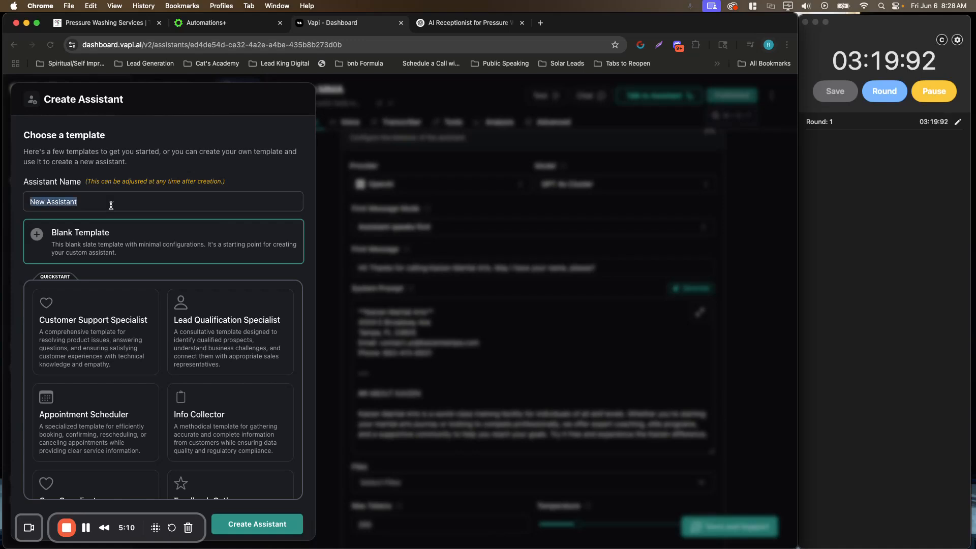
type("Pressure Washing")
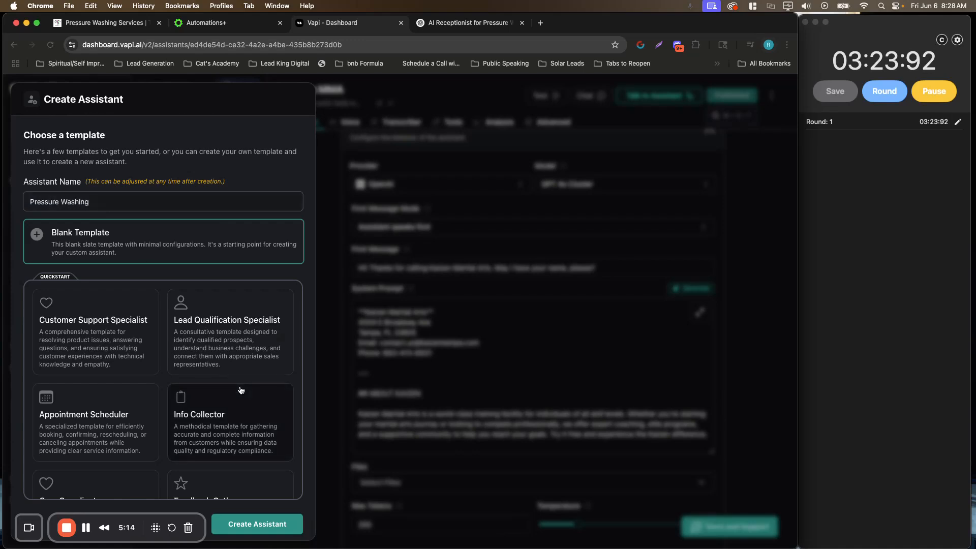
left_click(248, 531)
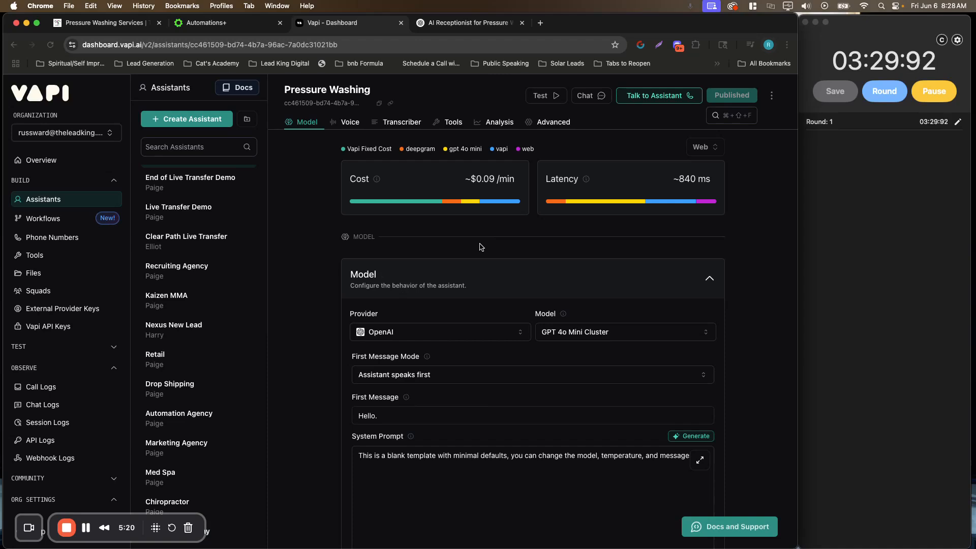
Set the Pressure Washing assistant's model to GPT 4o Cluster
scroll(438, 300, "down", 2)
left_click(649, 282)
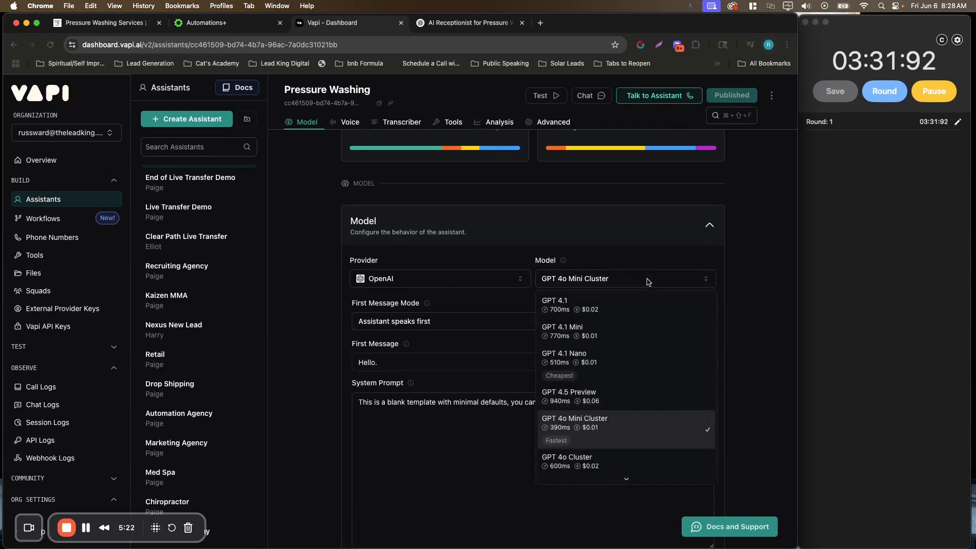
left_click(605, 455)
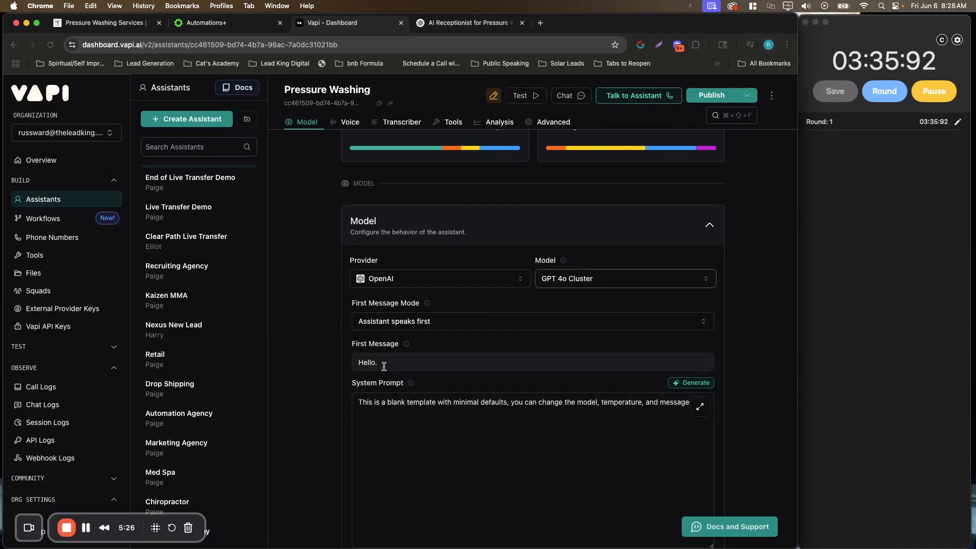
Set the Pressure Washing assistant's voice to Paige in the voice configuration
scroll(316, 312, "down", 5)
scroll(316, 311, "down", 7)
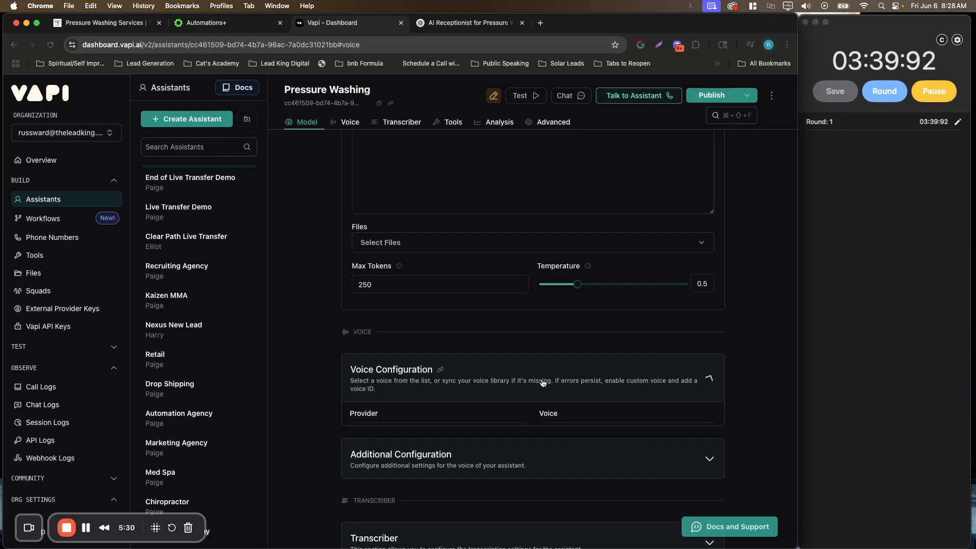
left_click(558, 433)
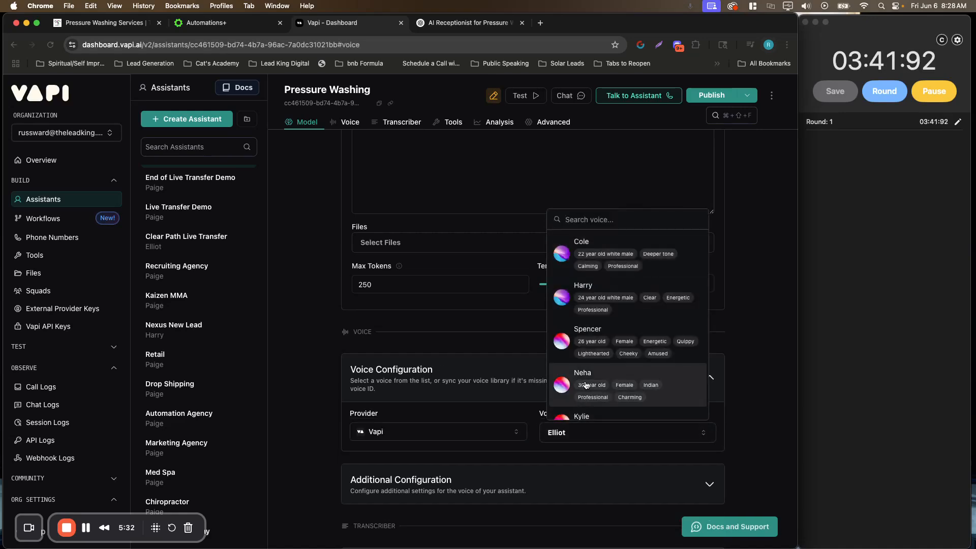
scroll(587, 381, "down", 5)
left_click(600, 367)
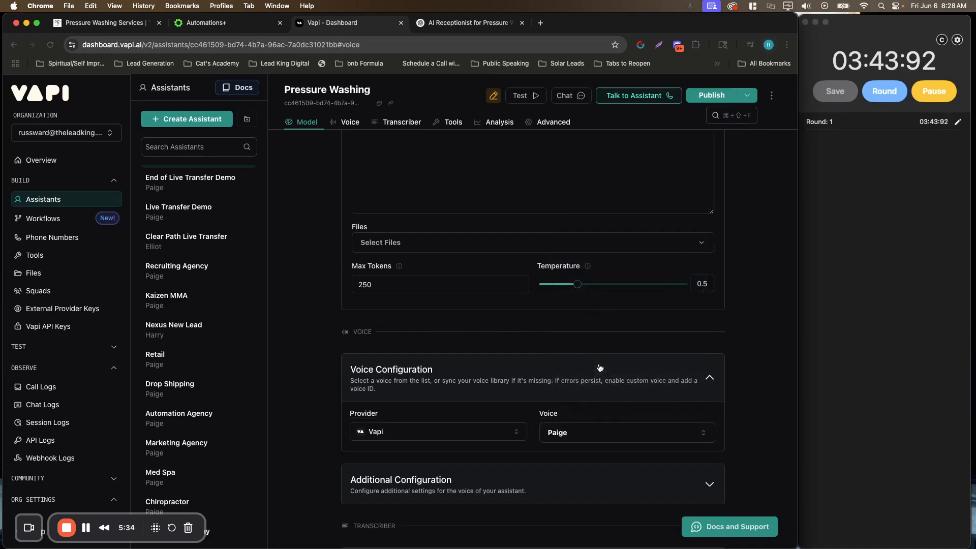
scroll(344, 325, "up", 7)
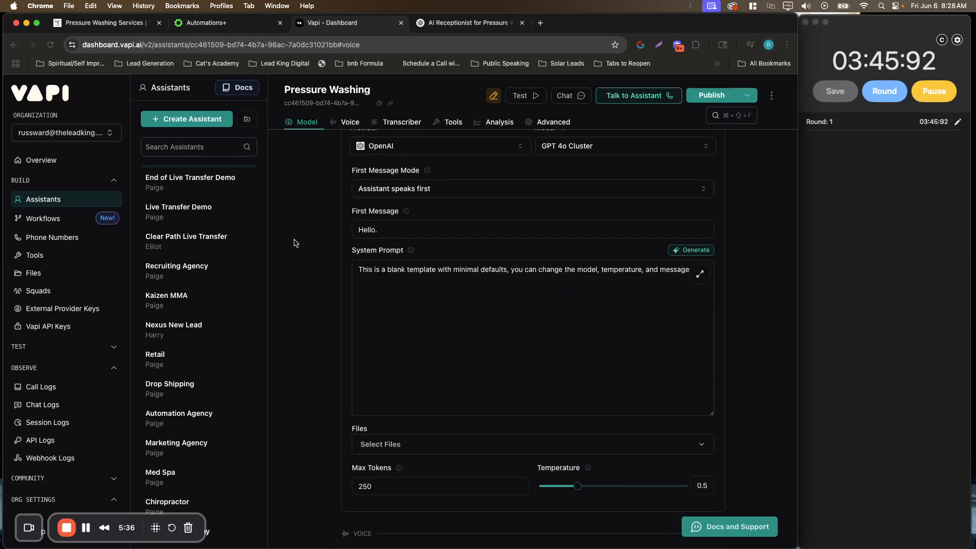
Check the image generation in ChatGPT and open a new ChatGPT chat in a separate browser tab
left_click(441, 25)
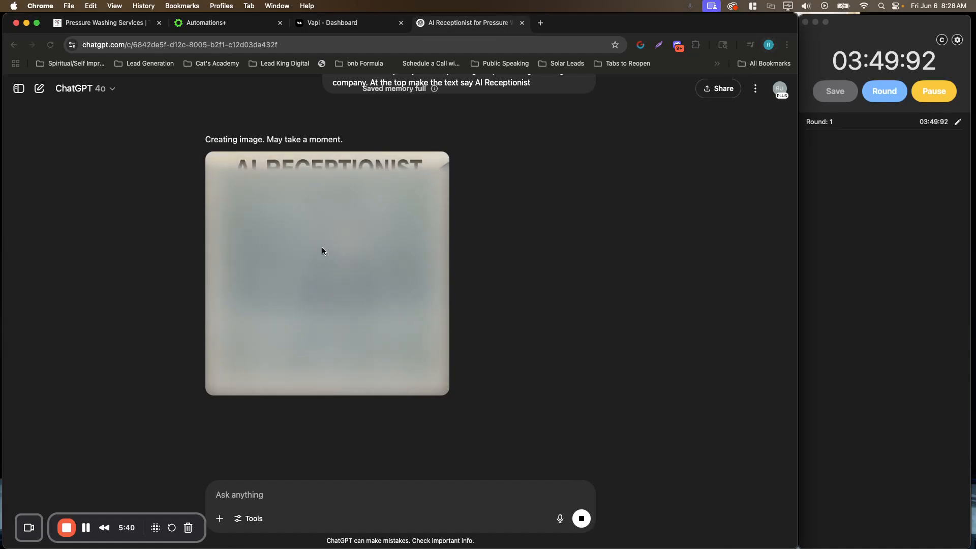
left_click(540, 23)
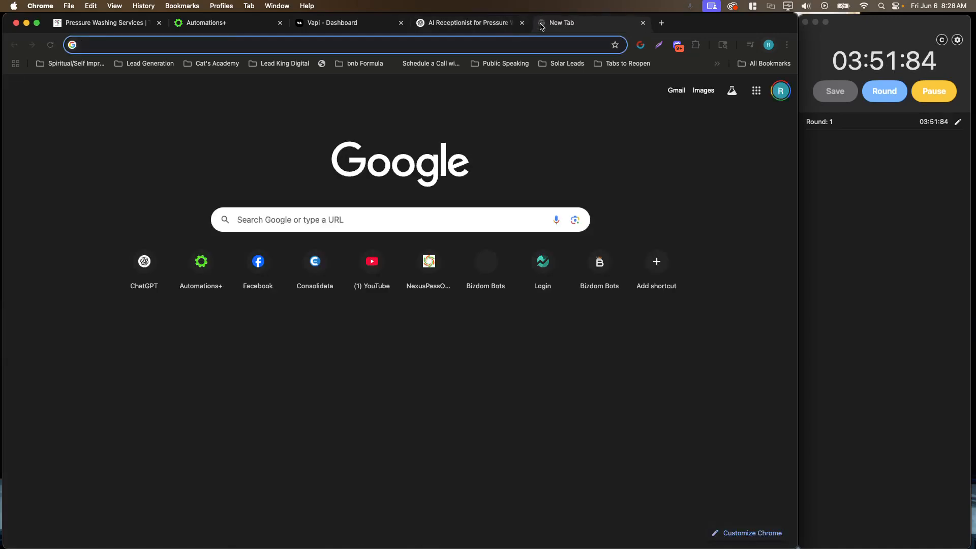
type("cja")
key("BackSpace")
key("BackSpace")
type("ha")
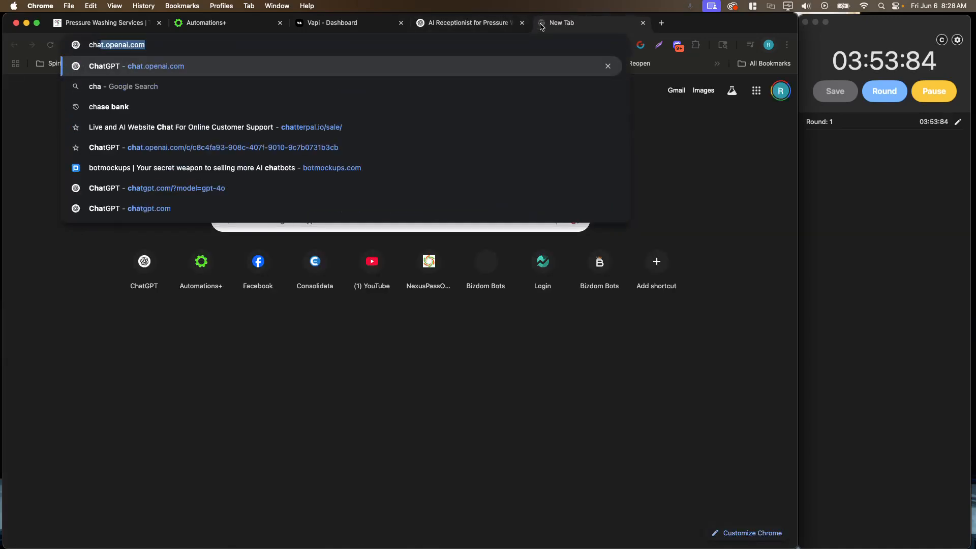
key("Return")
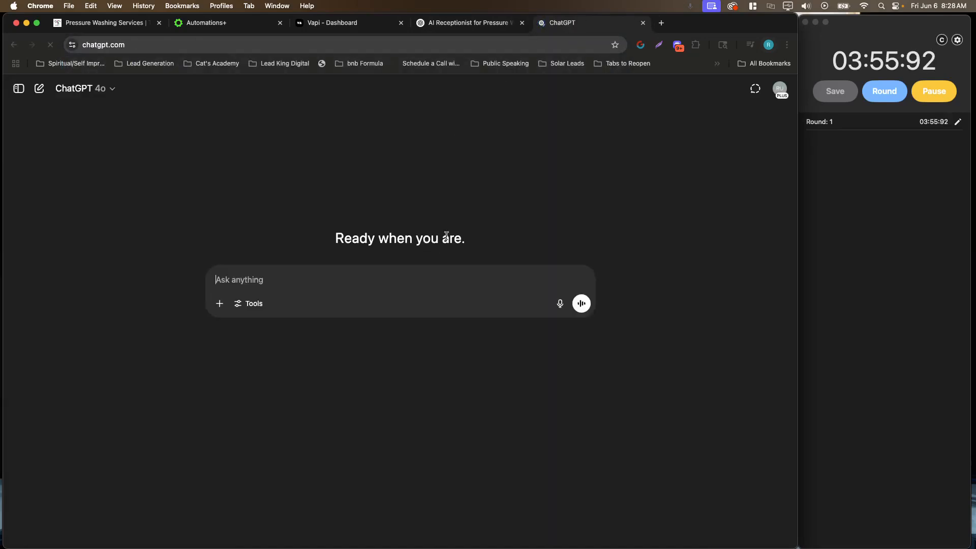
Start the prompt with "modifity this voice ai prompt for vapi to turn into a prompt for a pressure washing company called Pink Flamingo Power Washing."
type("modifity this voice ai ")
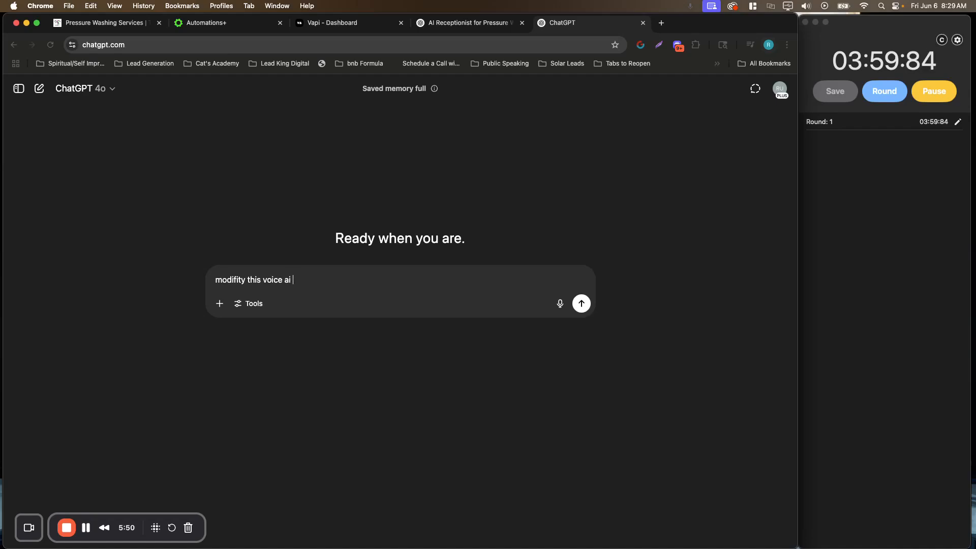
type("prompt for vapi to turn into a prompt for a pressure washing compan")
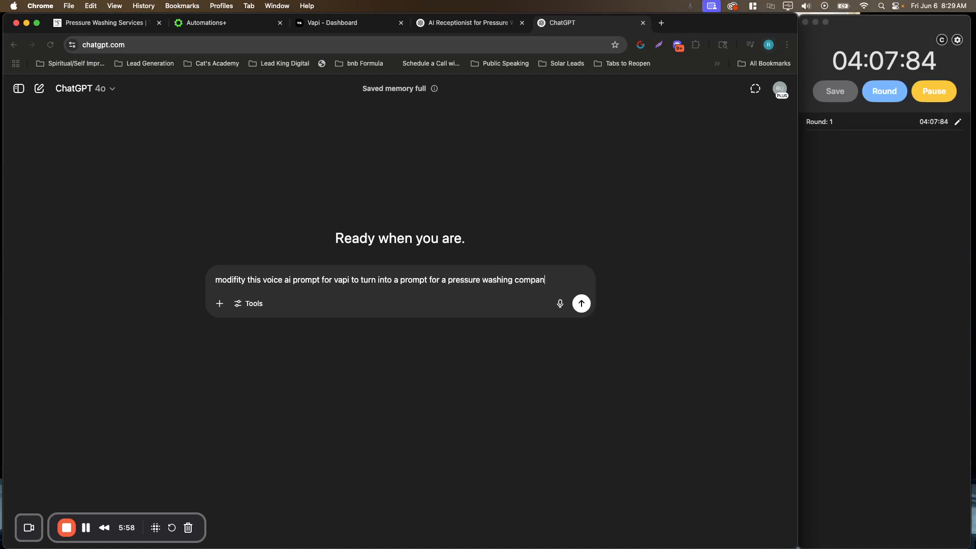
type("y called")
left_click(72, 22)
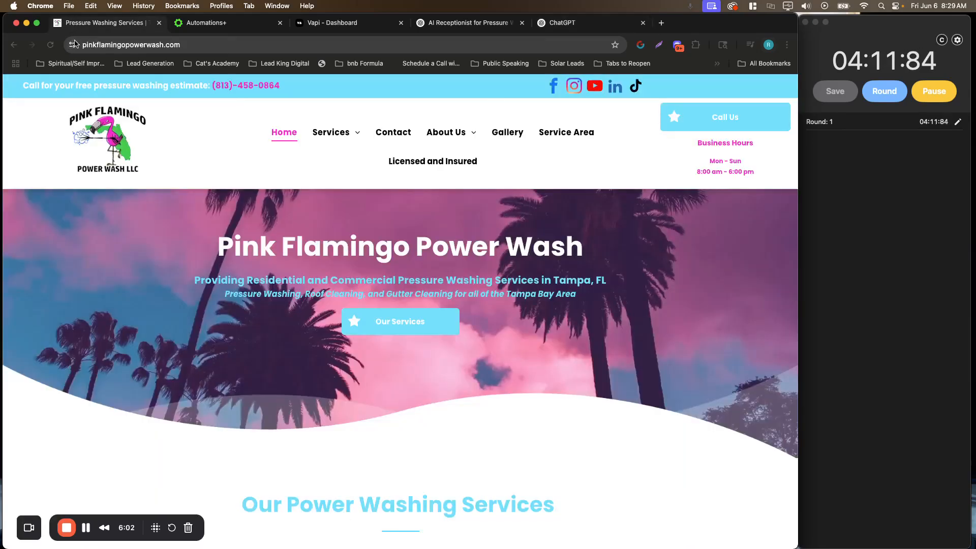
left_click(577, 25)
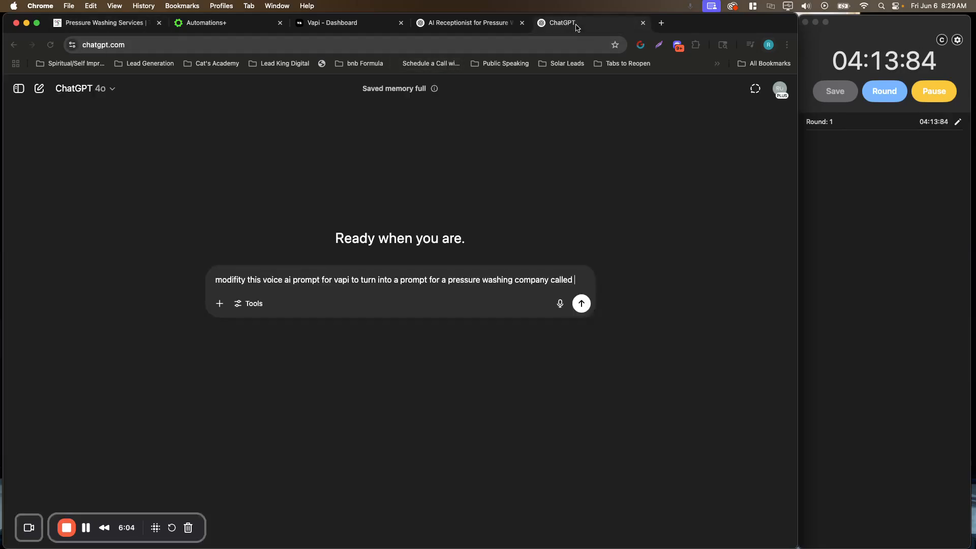
key("BackSpace")
key("BackSpace")
type("Pink Flamingo Power Was")
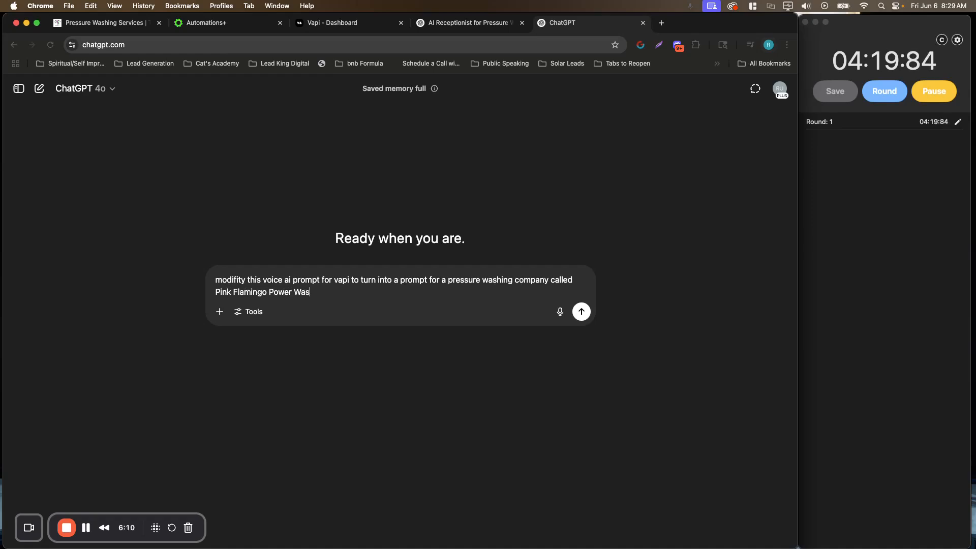
type("hing.")
key("shift+Return")
key("shift+Return")
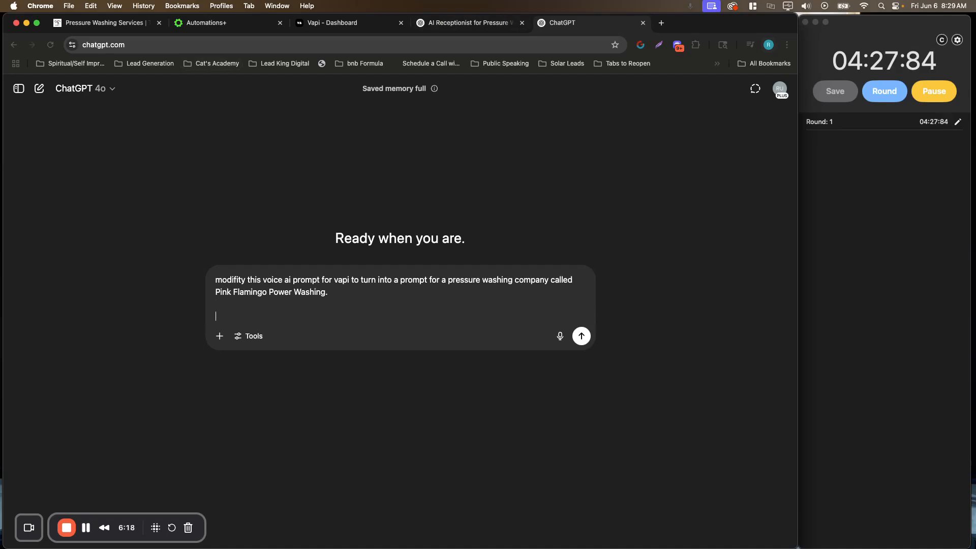
Paste the copied Kaizen system prompt into the message and add the line "This is the information to add:" below it
key("super+v")
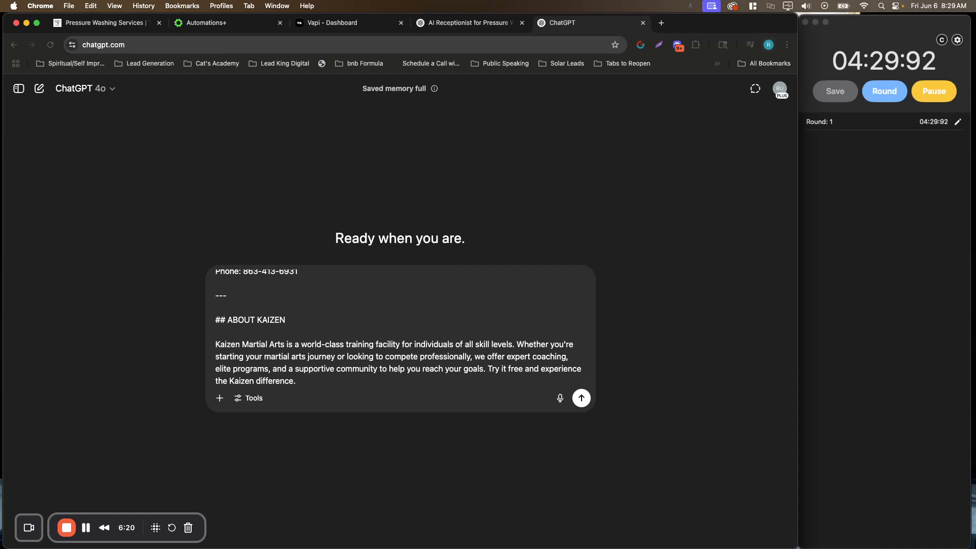
key("shift+Return")
key("shift+Return")
type("This is the information to add:")
key("shift+Return")
key("shift+Return")
Switch to the Pink Flamingo Power Wash website and copy all the text of its home page
left_click(95, 27)
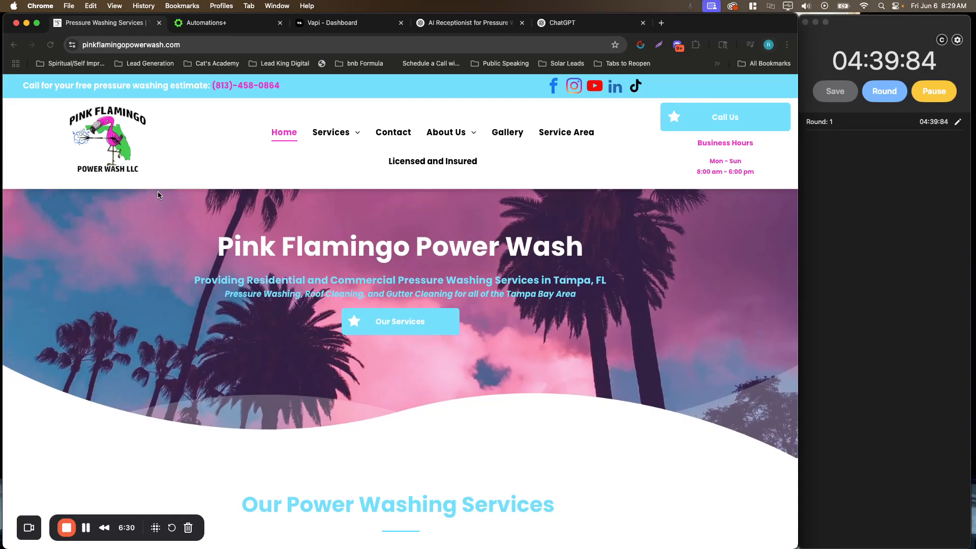
scroll(155, 189, "down", 5)
key("super+a")
scroll(326, 547, "down", 20)
scroll(326, 547, "down", 20)
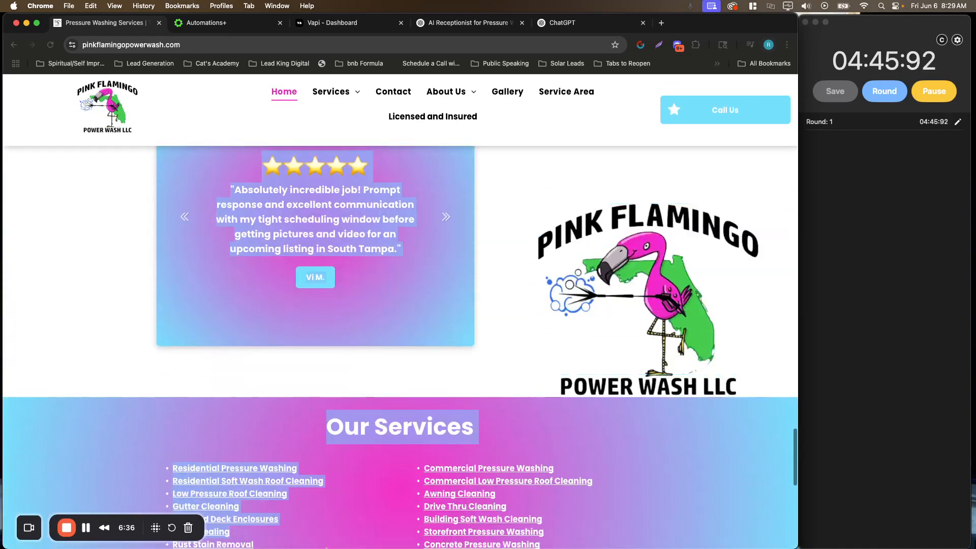
scroll(326, 547, "down", 20)
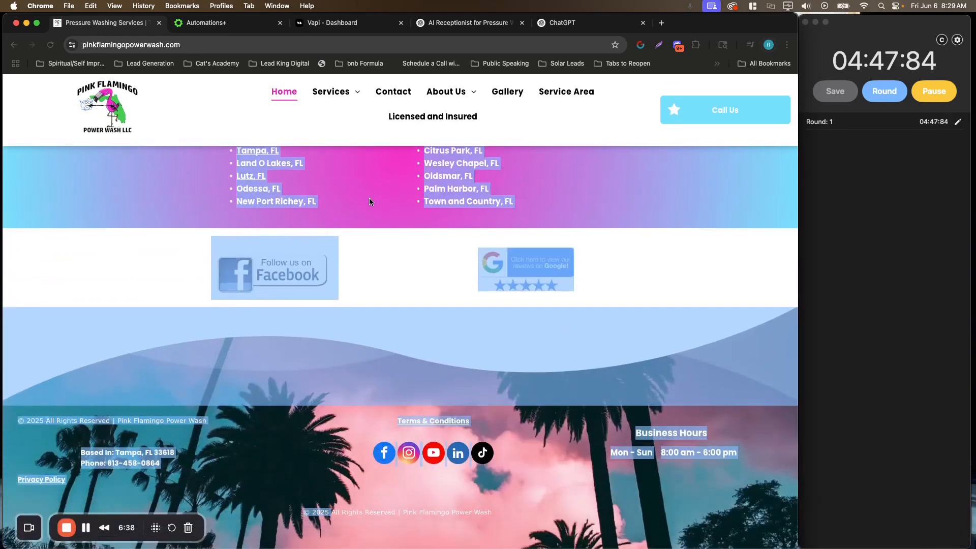
right_click(369, 202)
left_click(377, 220)
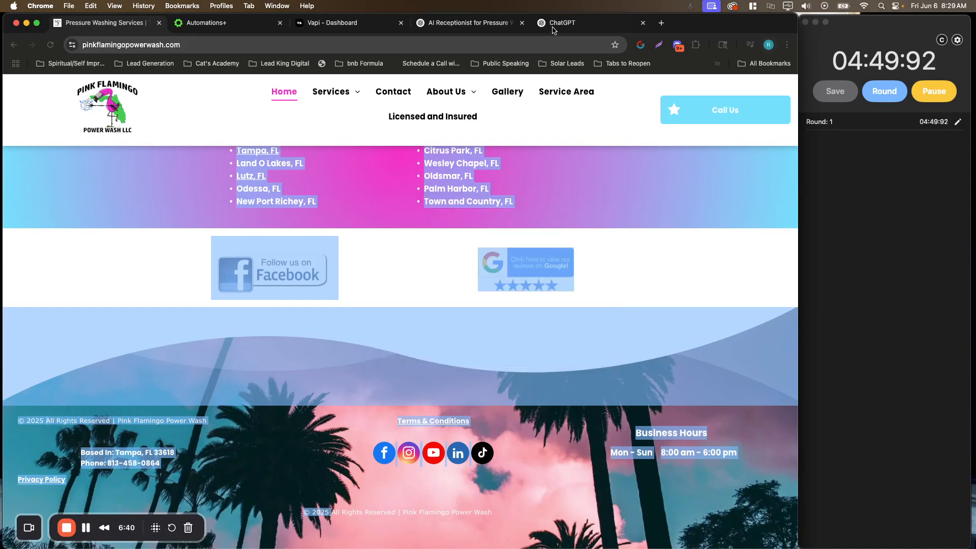
Reword the ChatGPT line to "This is the information to be used to create the new prompt:" and paste the home page text below it
left_click(555, 24)
double_click(317, 356)
type("be used to create the new")
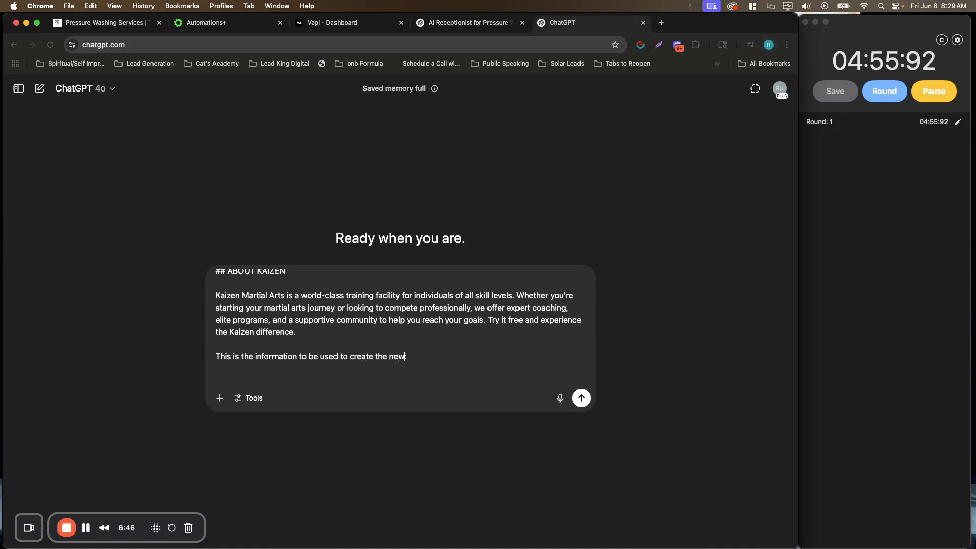
type(" prompt")
left_click(462, 358)
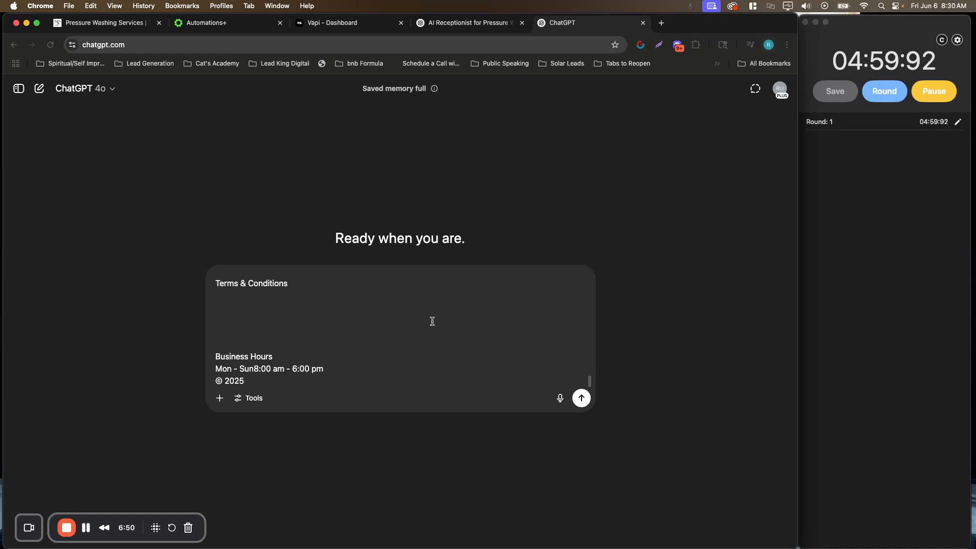
key("shift+Return")
Copy the full text of the website's Residential Pressure Washing page and add it to the end of the ChatGPT message
left_click(86, 27)
scroll(305, 153, "up", 2)
mouse_move(331, 91)
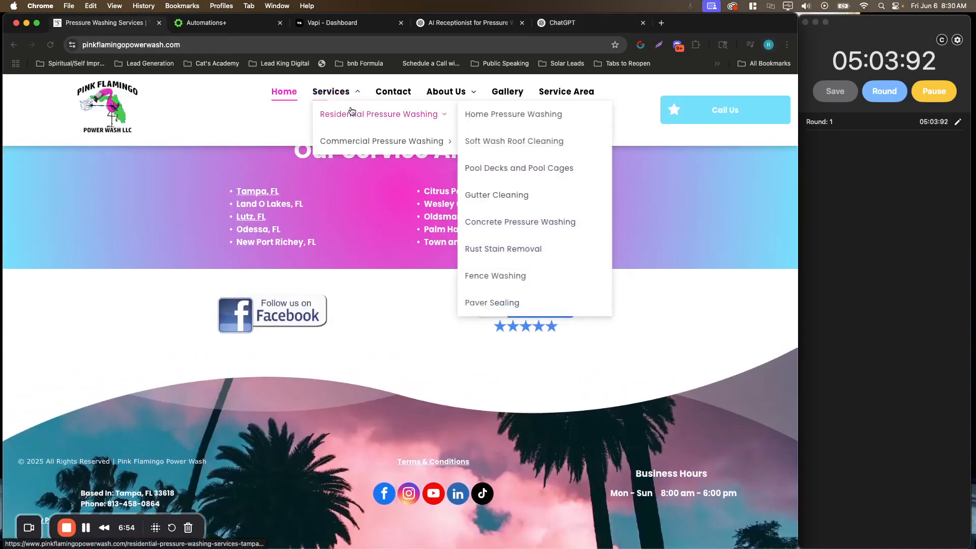
left_click(351, 109)
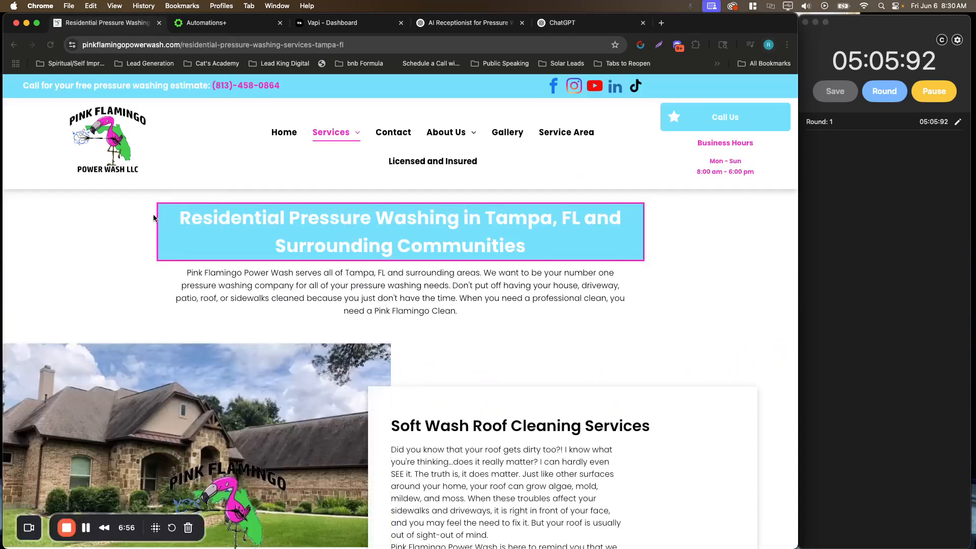
left_click_drag(156, 215, 375, 548)
right_click(414, 270)
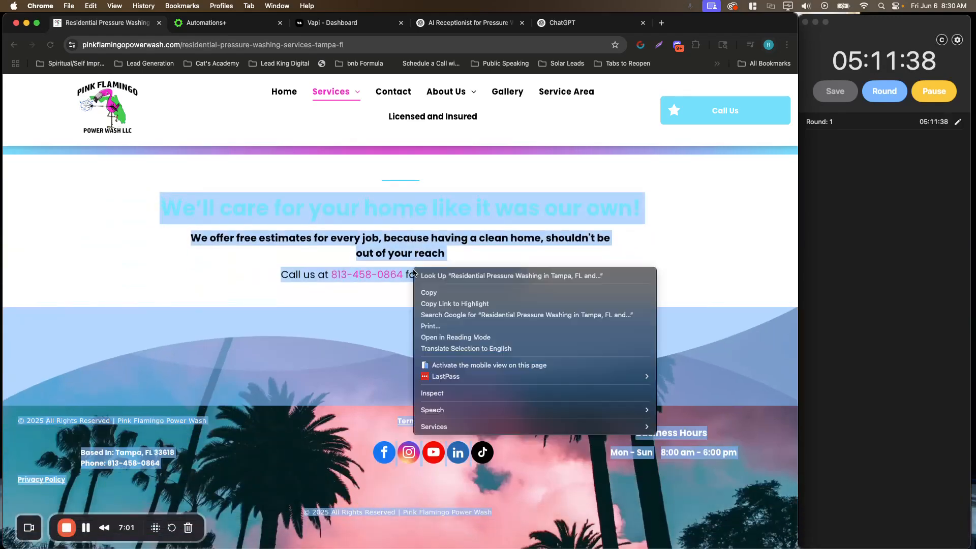
left_click(430, 292)
left_click(556, 30)
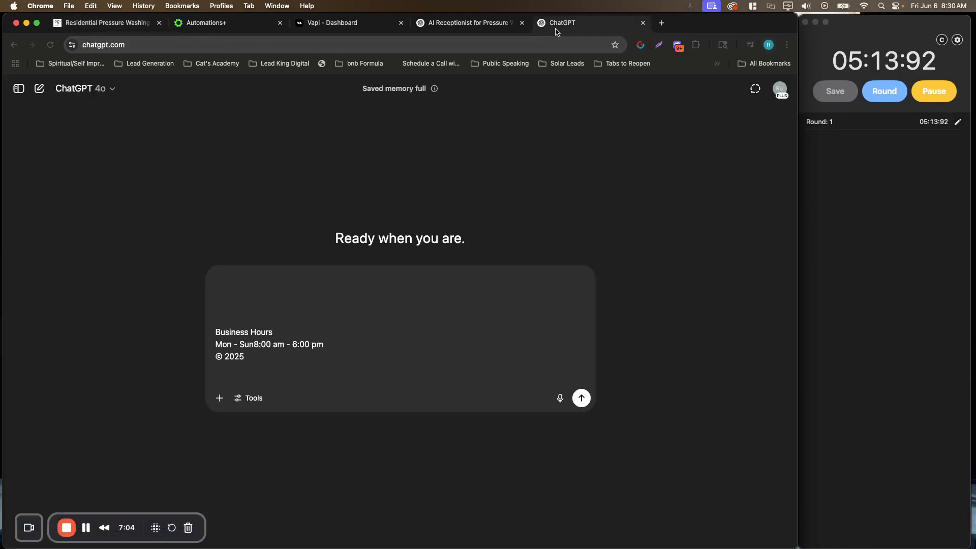
key("shift+Return")
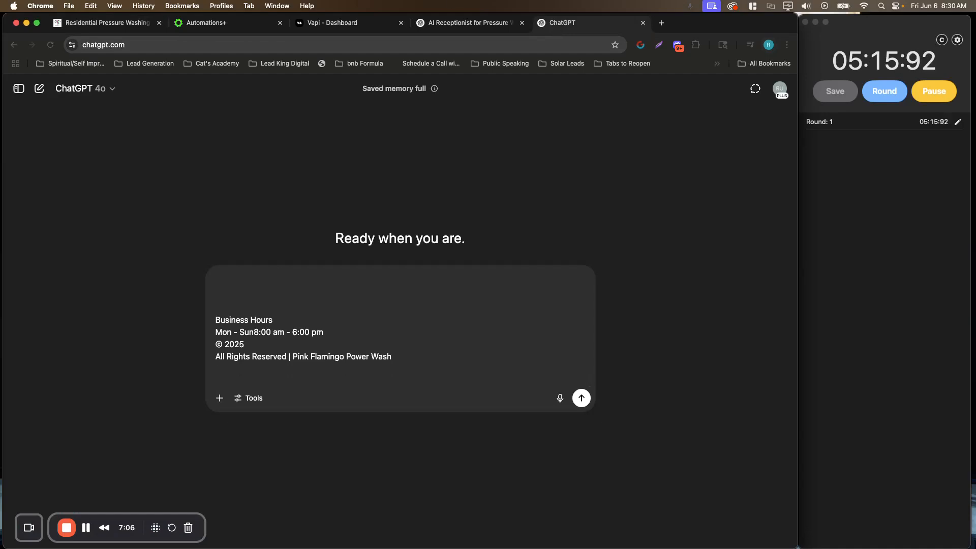
Copy the full text of the website's Commercial Pressure Washing page and append it to the ChatGPT message
left_click(108, 23)
mouse_move(361, 98)
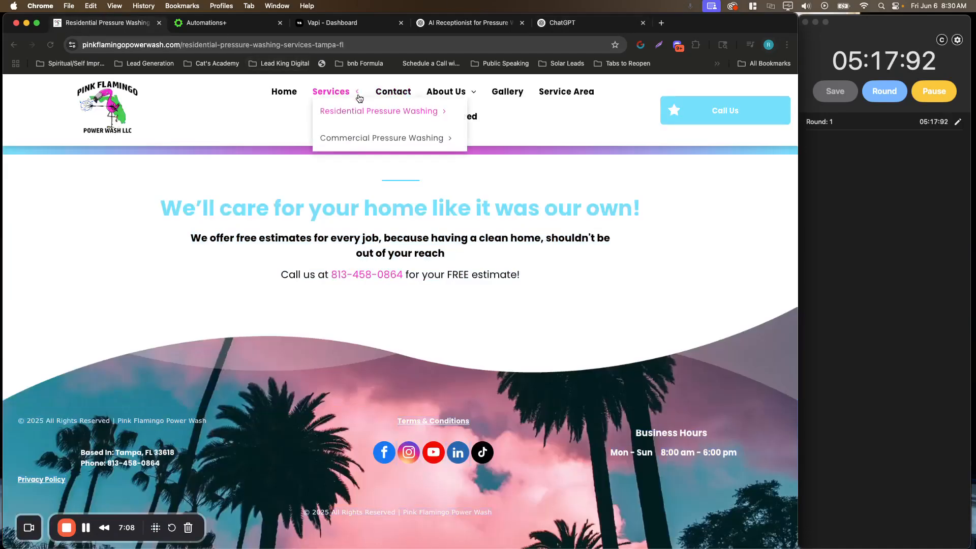
left_click(398, 141)
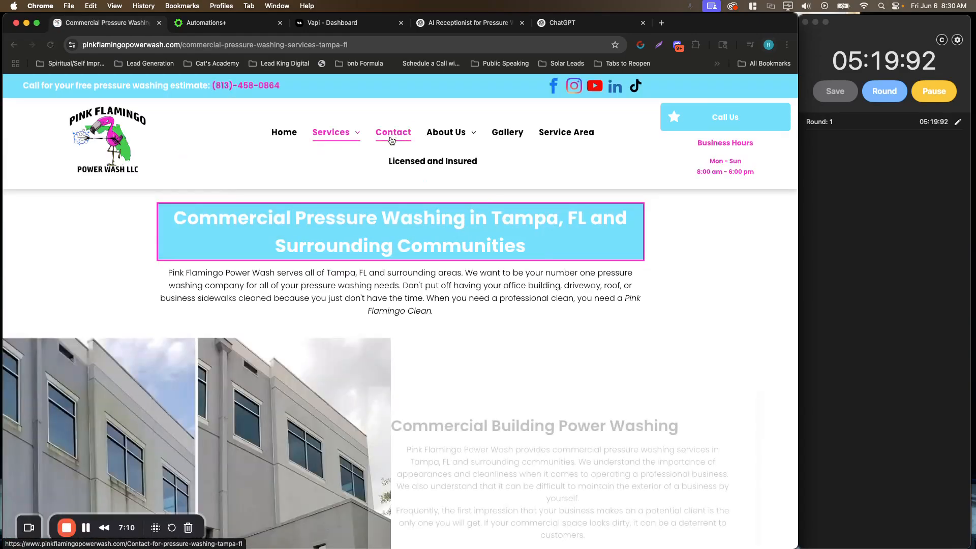
left_click_drag(164, 213, 446, 547)
right_click(469, 224)
left_click(483, 244)
left_click(554, 22)
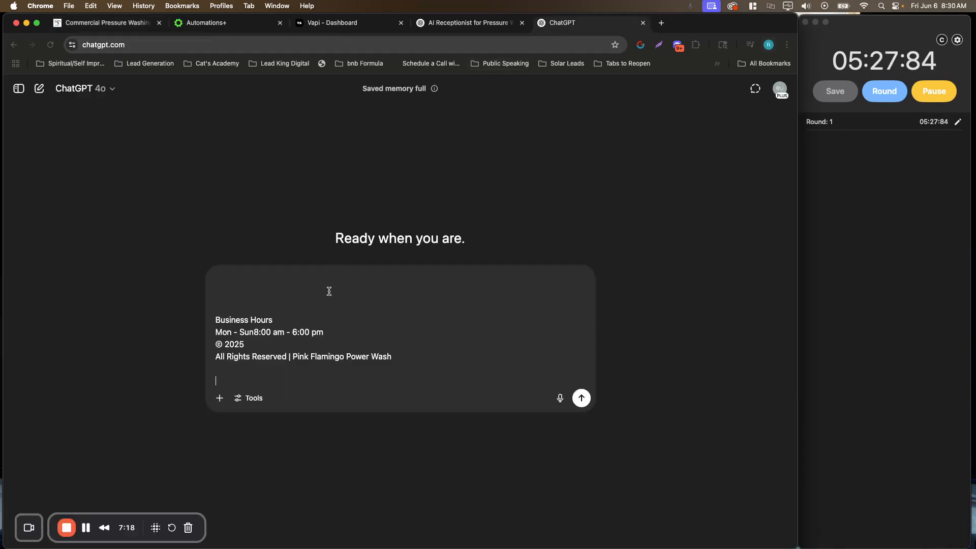
key("super+v")
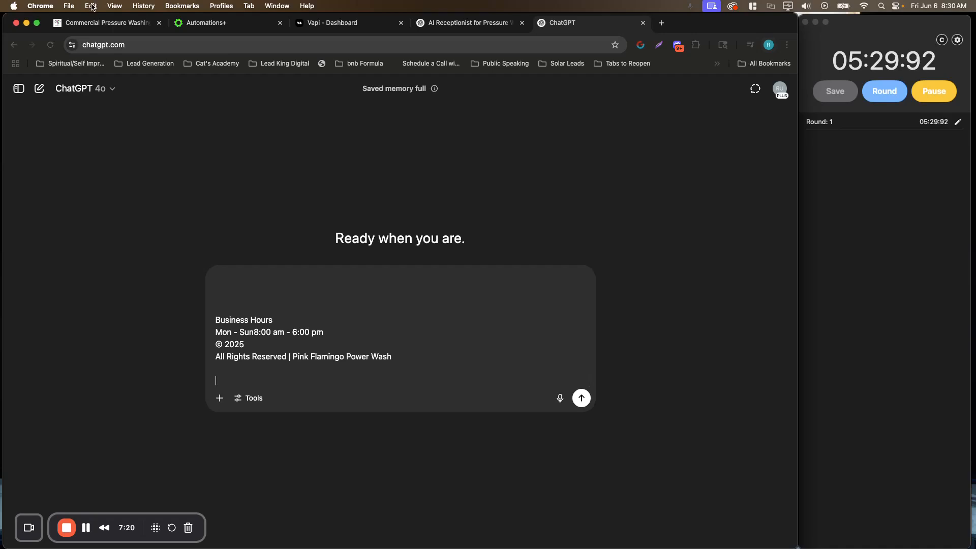
Copy the full text of the Pink Flamingo website's About Us page and append it to the ChatGPT message
left_click(104, 24)
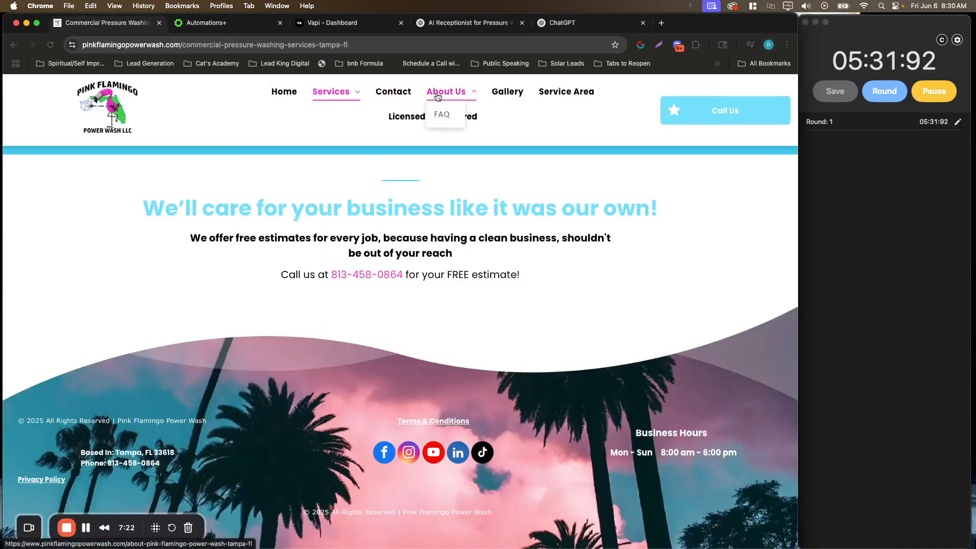
left_click(437, 94)
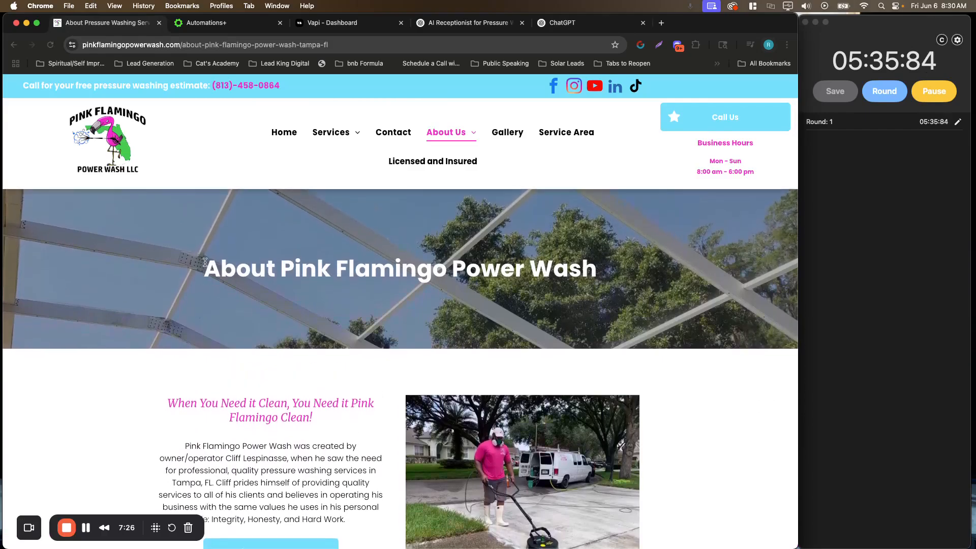
left_click_drag(205, 262, 264, 548)
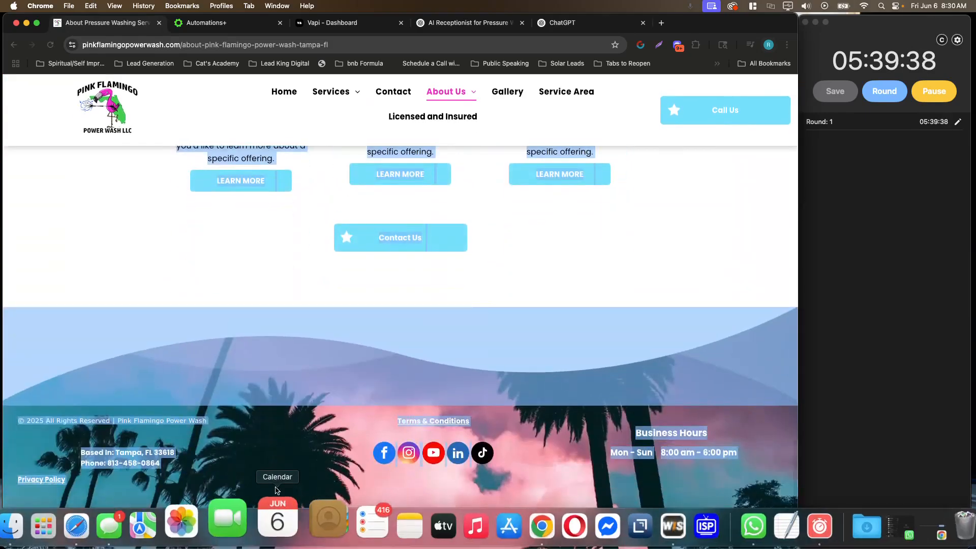
right_click(400, 272)
left_click(430, 290)
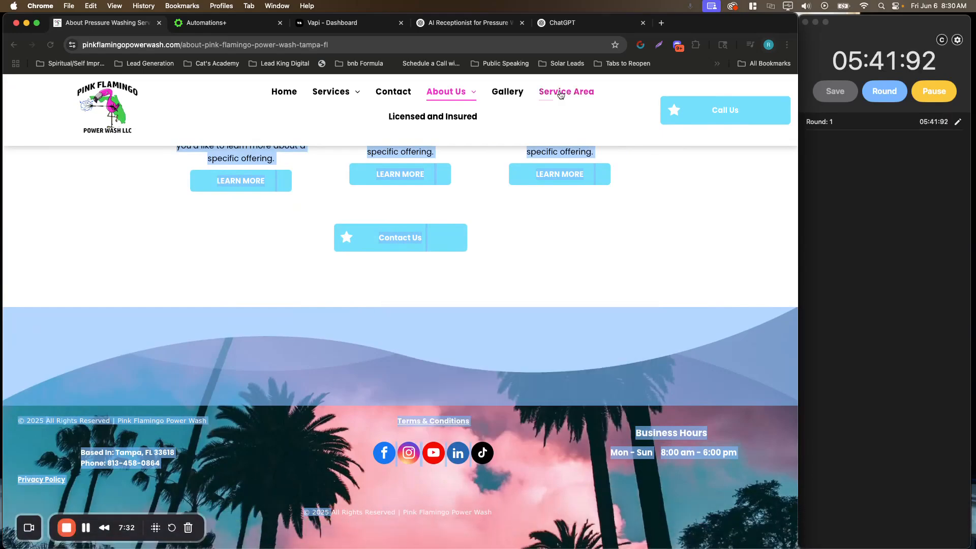
left_click(565, 26)
key("super+v")
key("shift+Return")
key("shift+Return")
Copy the full text of the website's Service Area page and append it to the ChatGPT message
left_click(127, 23)
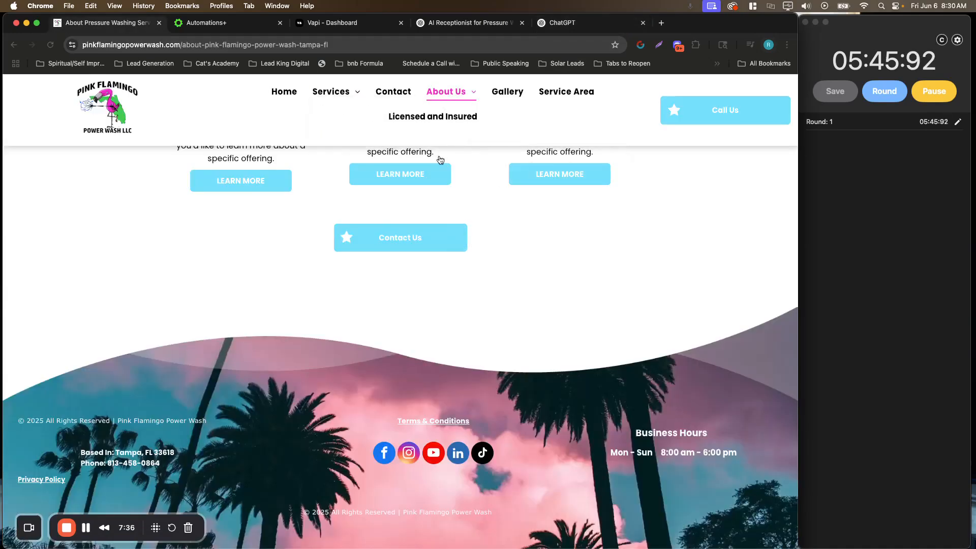
left_click(547, 99)
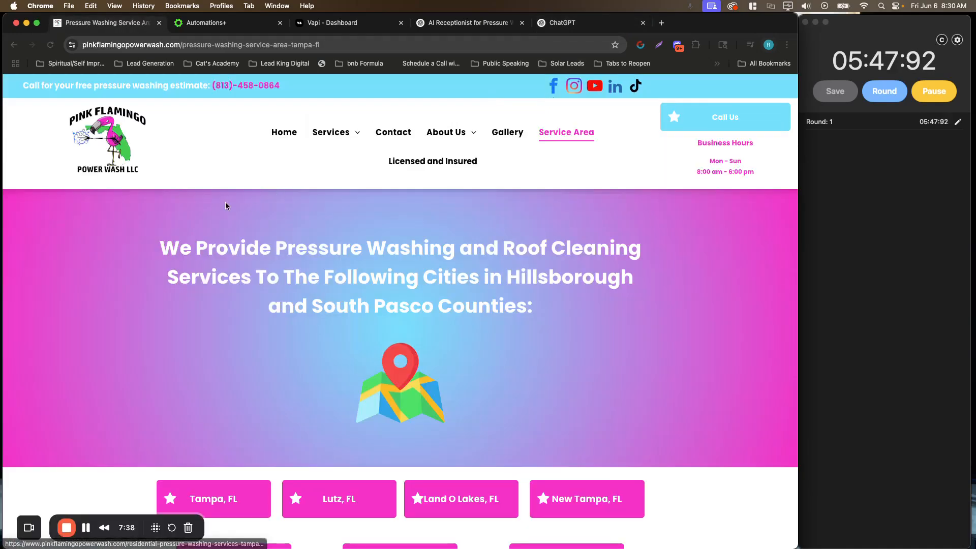
scroll(225, 204, "down", 4)
scroll(225, 204, "up", 4)
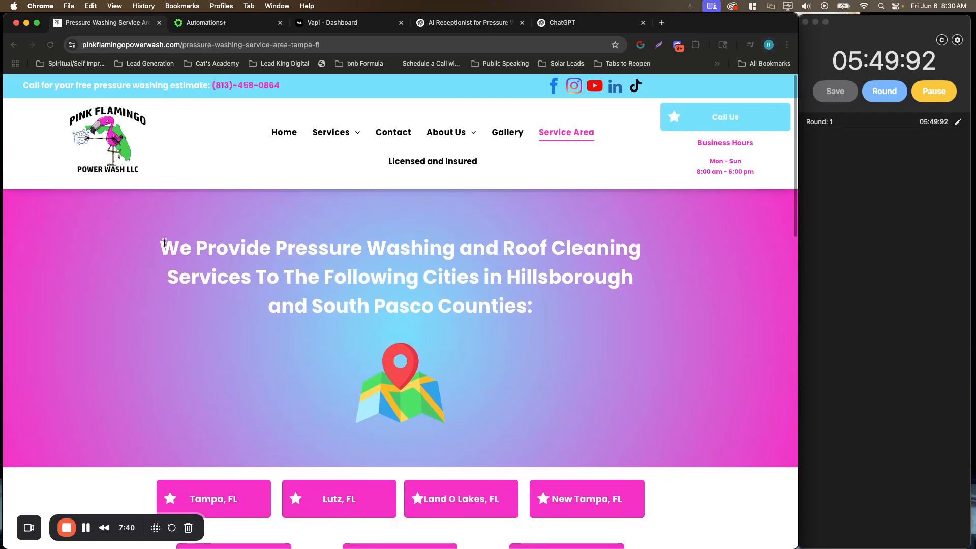
left_click_drag(161, 248, 356, 544)
right_click(326, 244)
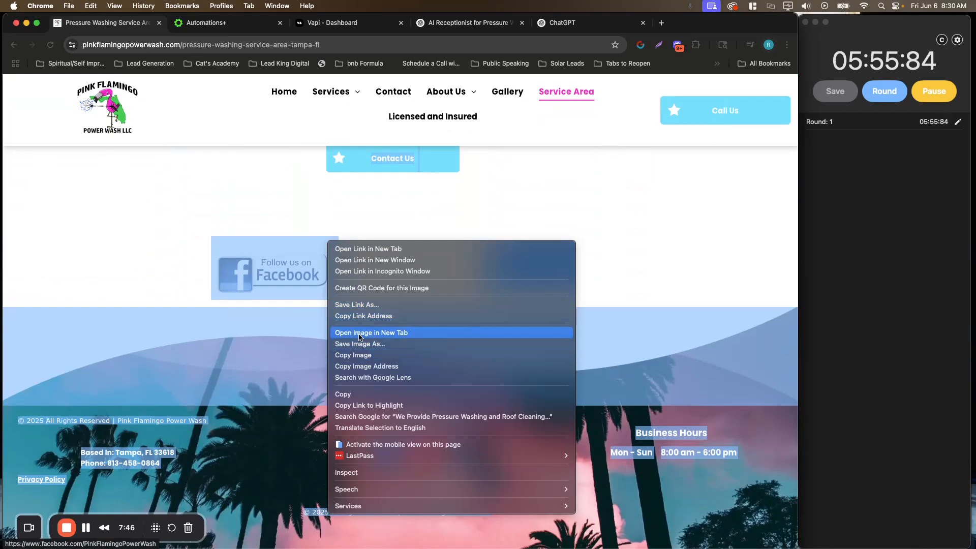
left_click(359, 406)
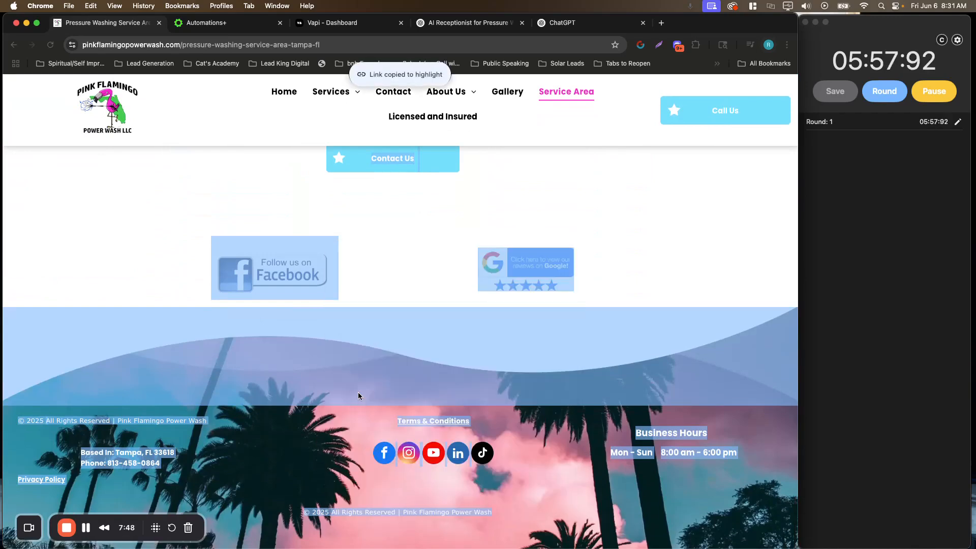
right_click(299, 261)
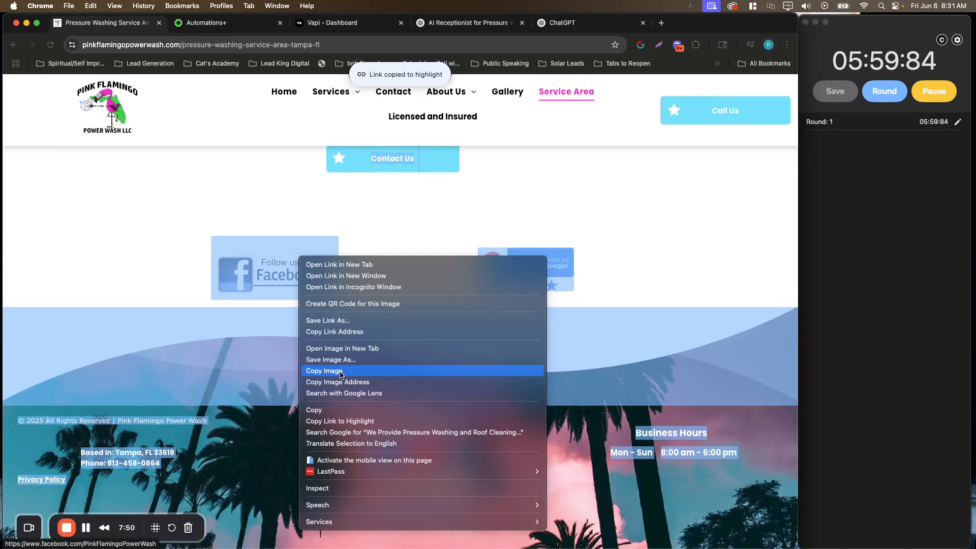
left_click(327, 412)
left_click(567, 26)
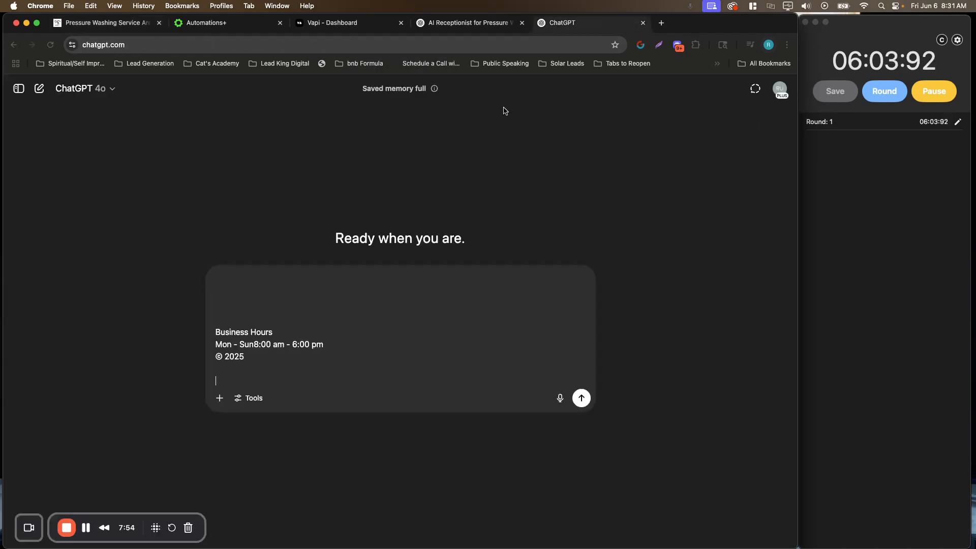
key("super+v")
key("shift+Return")
key("shift+Return")
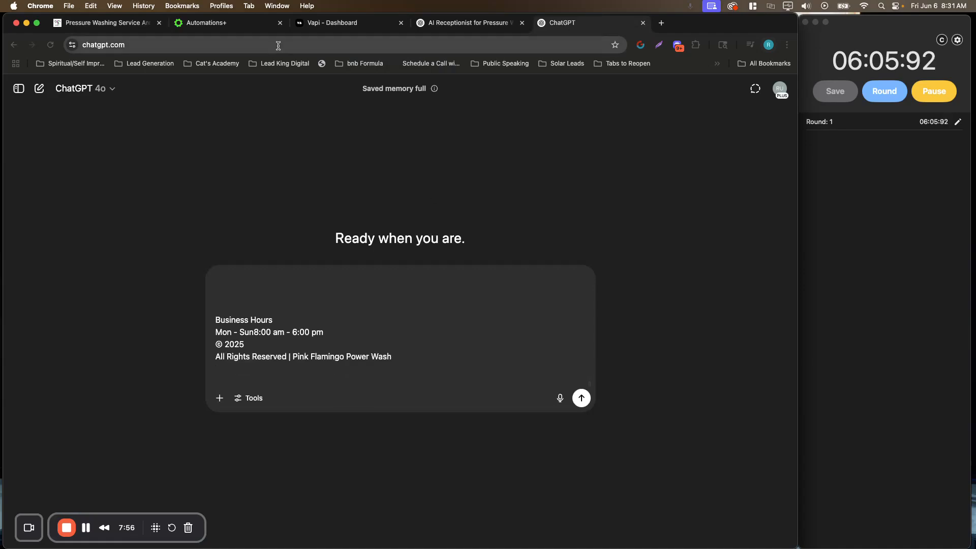
Copy the business location and phone number from the website footer and add them to the end of the ChatGPT message
left_click(118, 24)
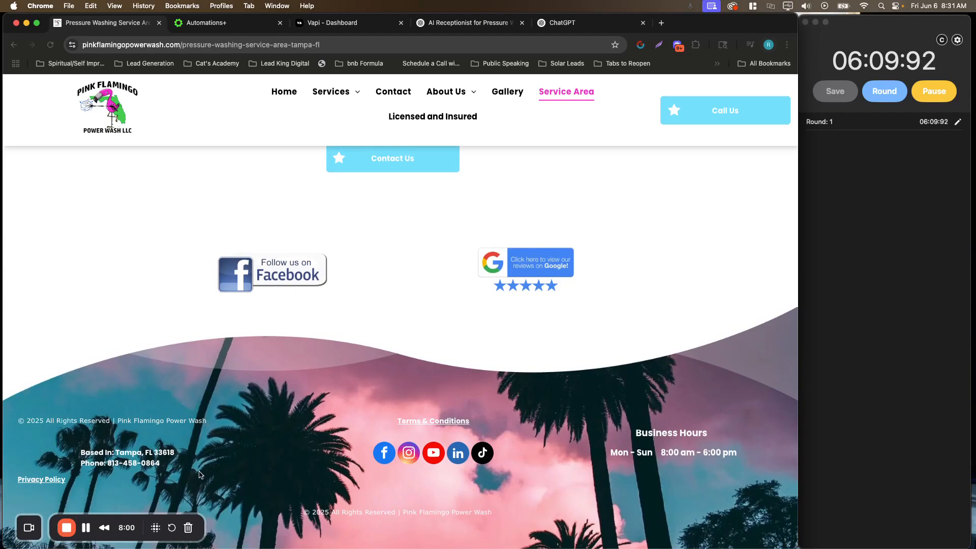
left_click_drag(184, 468, 90, 453)
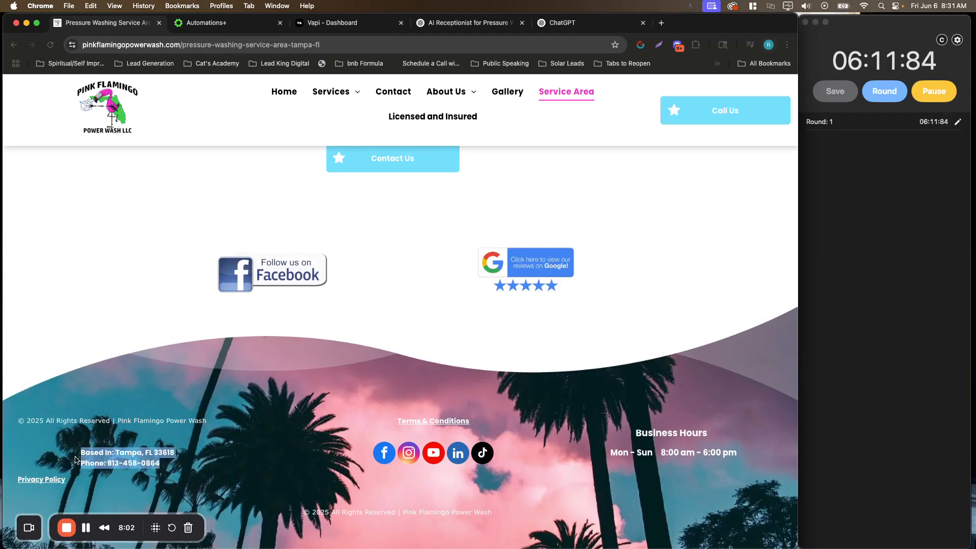
key("super+c")
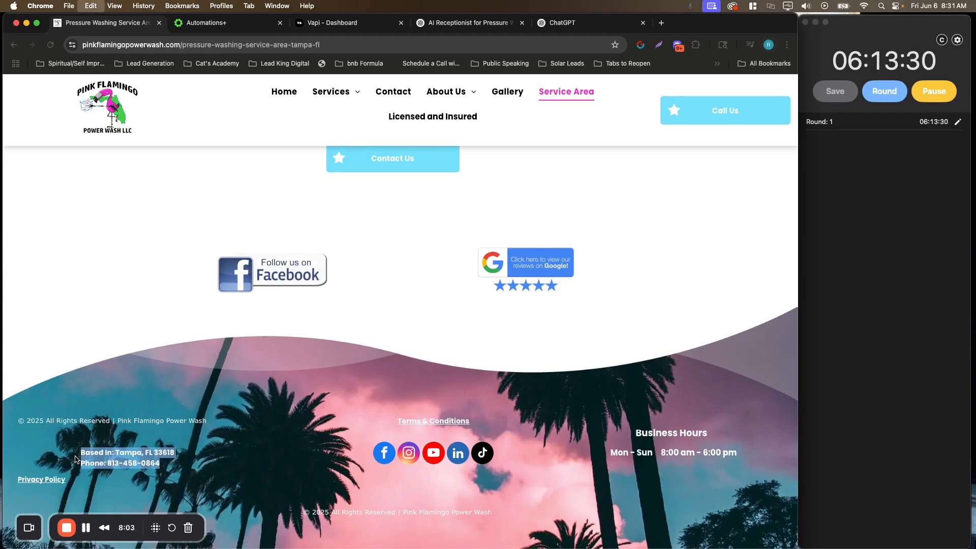
left_click(576, 21)
key("super+v")
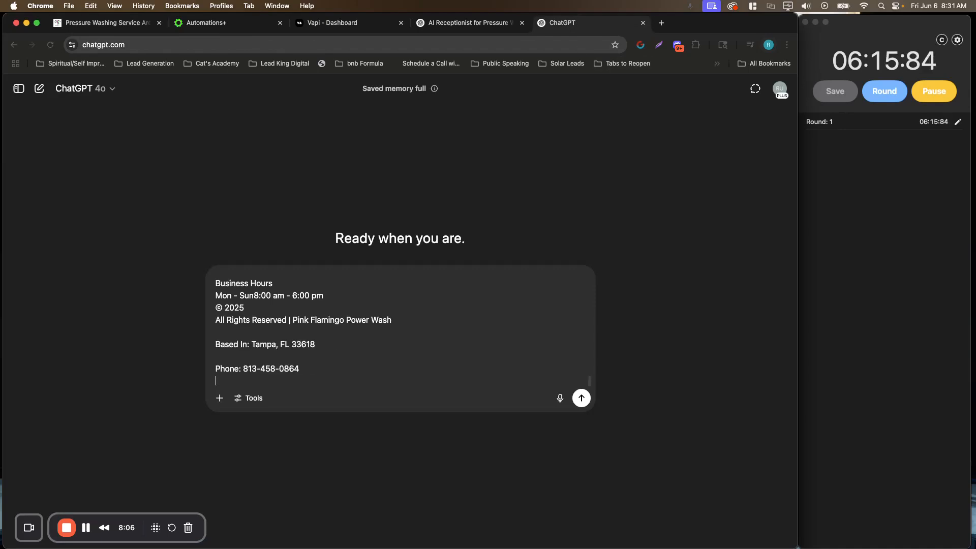
Copy the Business Hours from the website footer, add them to the ChatGPT message and send it
left_click(145, 25)
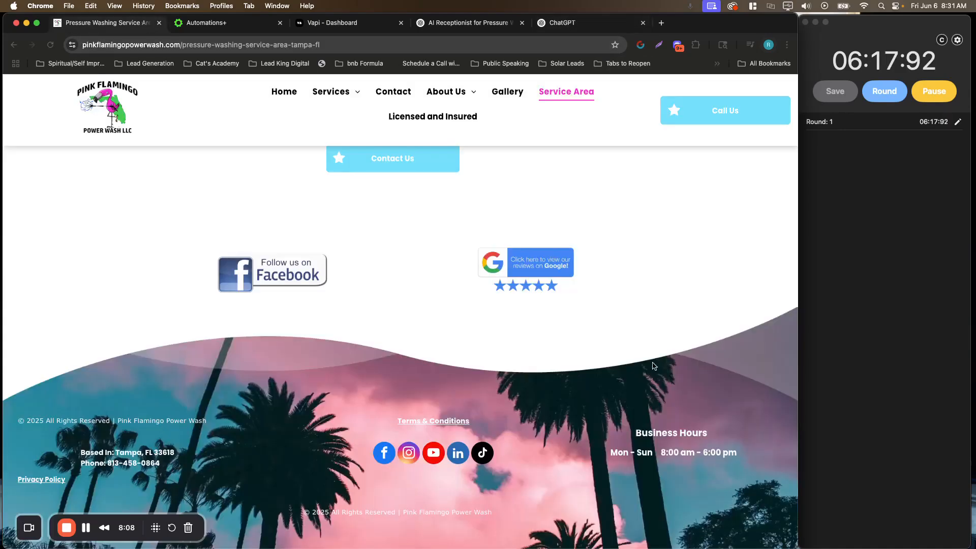
left_click_drag(748, 457, 635, 436)
left_click(635, 432)
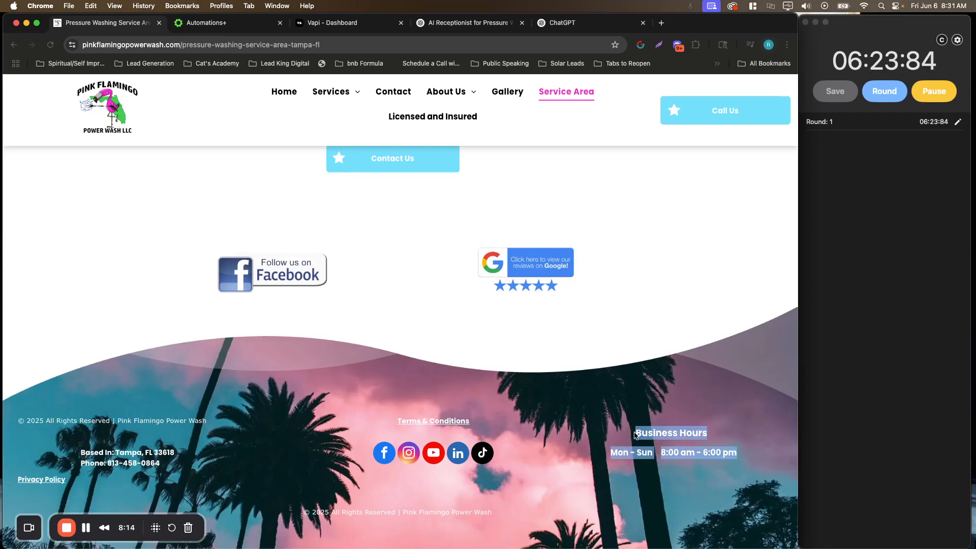
left_click(581, 23)
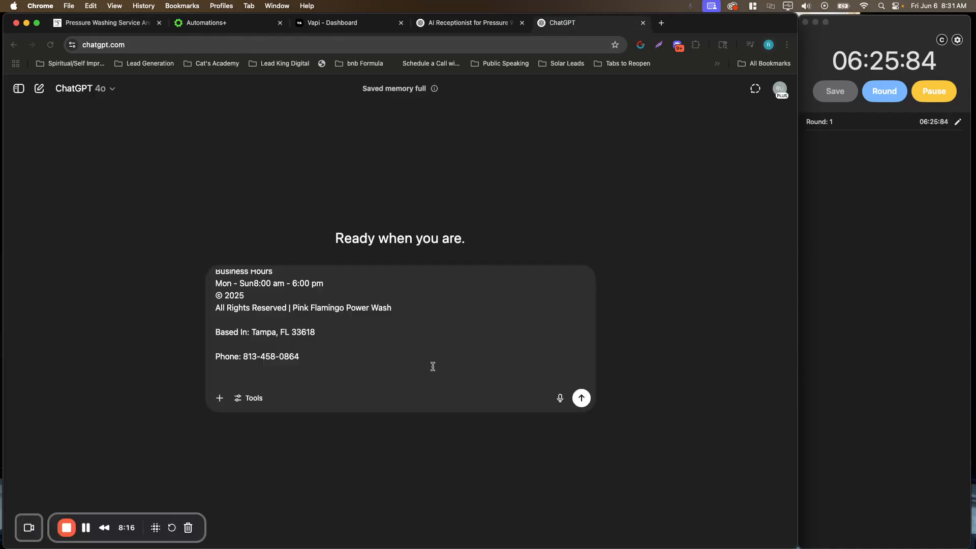
key("super+v")
key("Return")
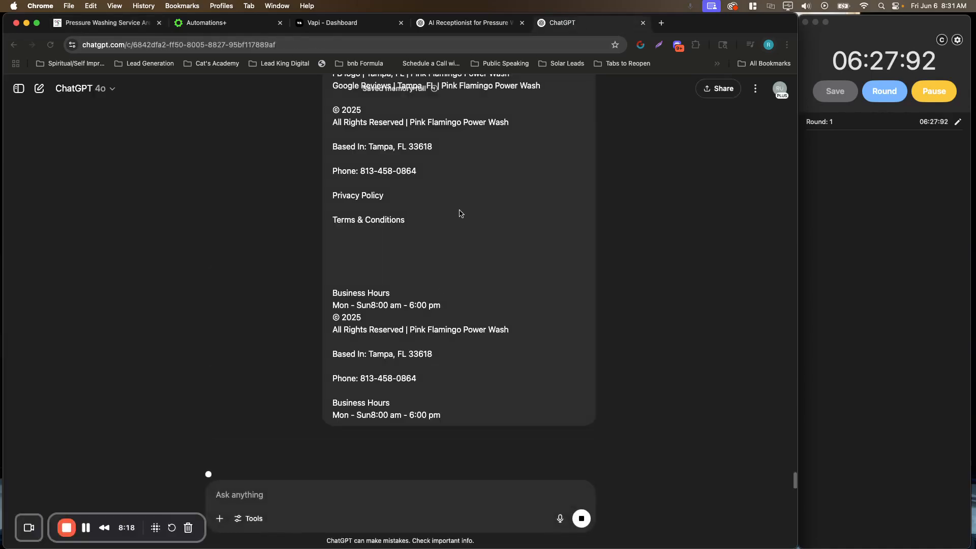
In the AI Receptionist image chat, request a YouTube-thumbnail style with human-like figures and the man as a homeowner, not a pressure washing employee
left_click(472, 25)
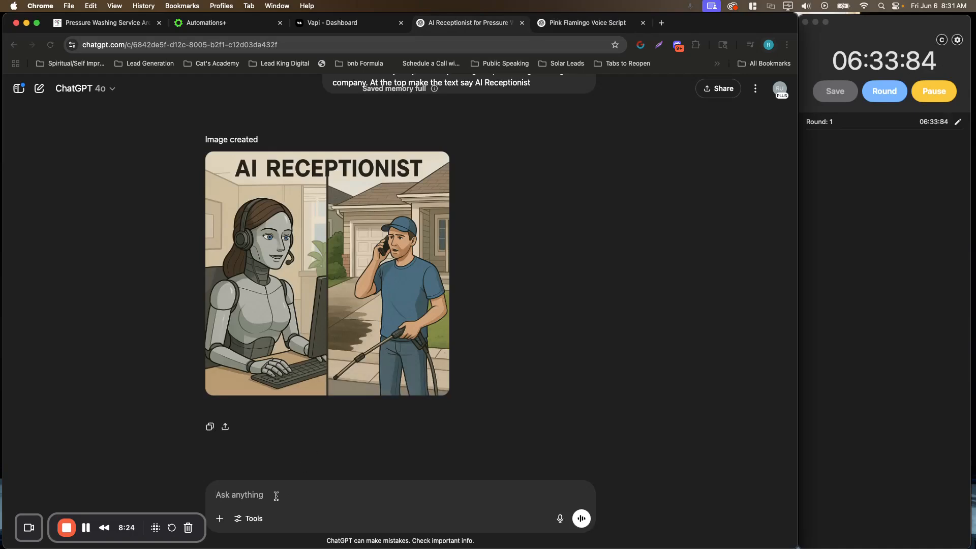
type("make it like a youtube thumbnail")
key("BackSpace")
key("BackSpace")
type("make them human like. The man is a")
key("BackSpace")
type("s a homeowner not a pressure washing employee")
key("Return")
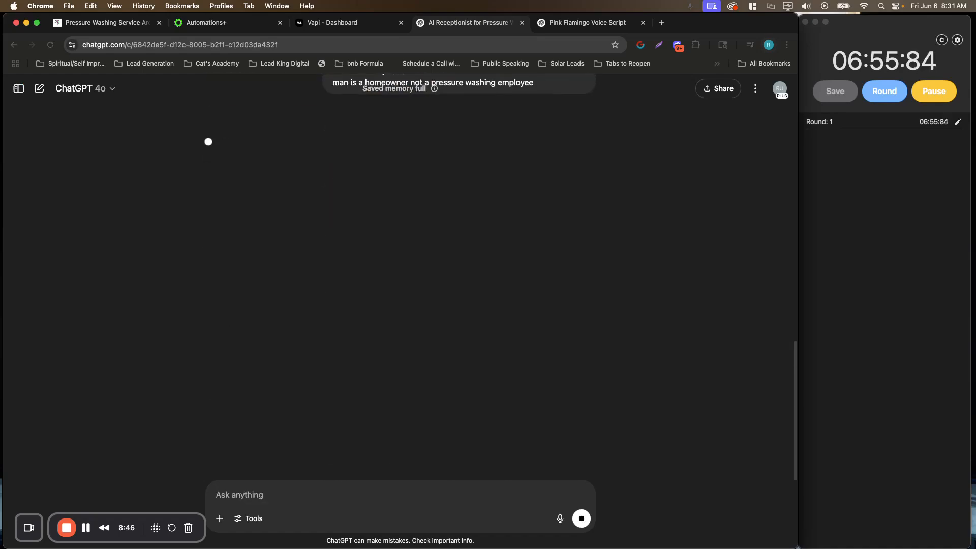
In the Pink Flamingo voice script chat, send the request "give it to me in markdown language code without emojis"
left_click(573, 26)
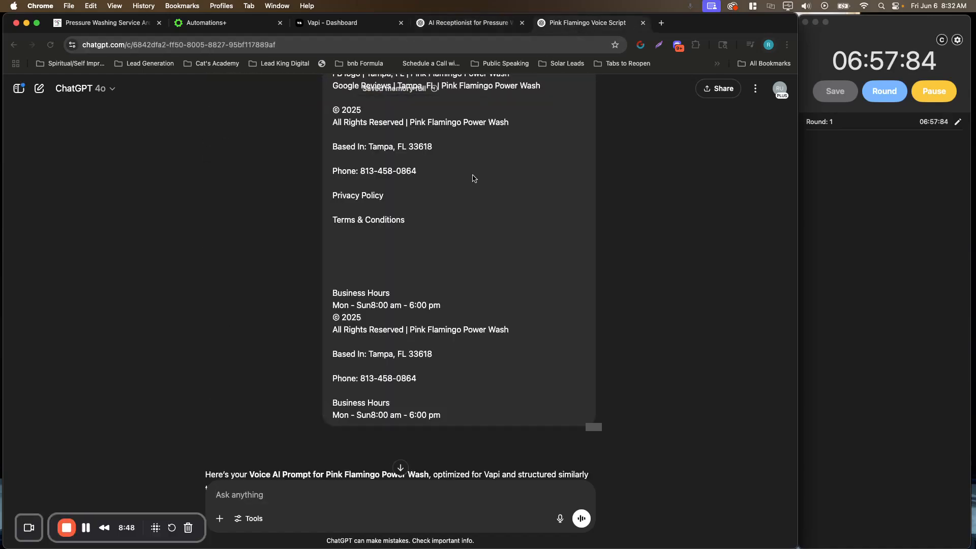
scroll(473, 178, "down", 10)
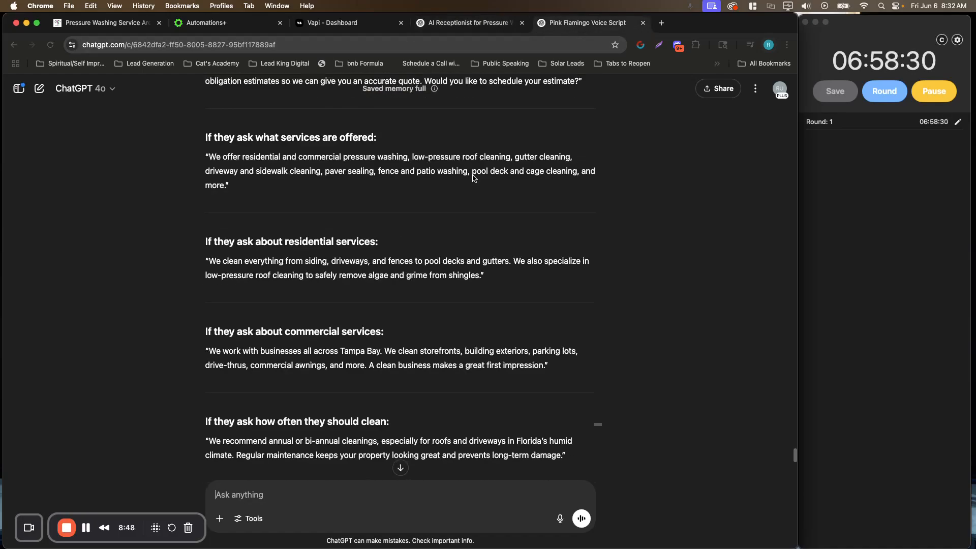
left_click(256, 493)
type("give it to me in markdown language code without emojis")
key("Return")
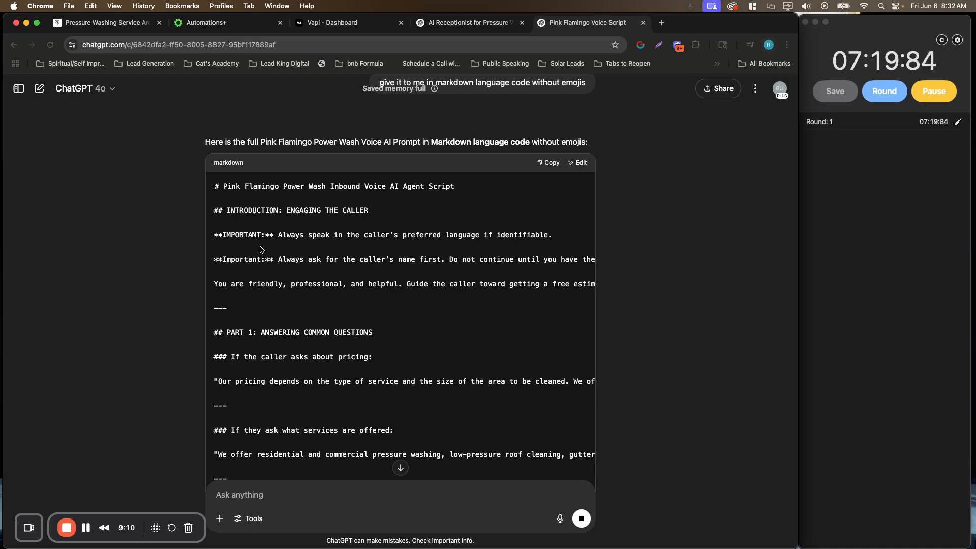
Review and copy the generated markdown prompt, then replace the System Prompt of Vapi's Pressure Washing assistant with it
scroll(261, 249, "down", 10)
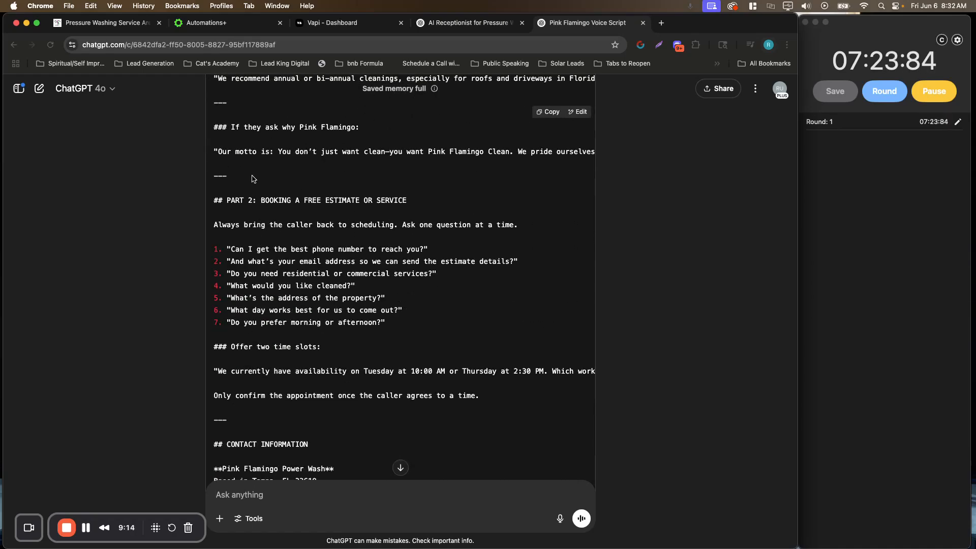
scroll(253, 179, "down", 5)
scroll(252, 175, "up", 1)
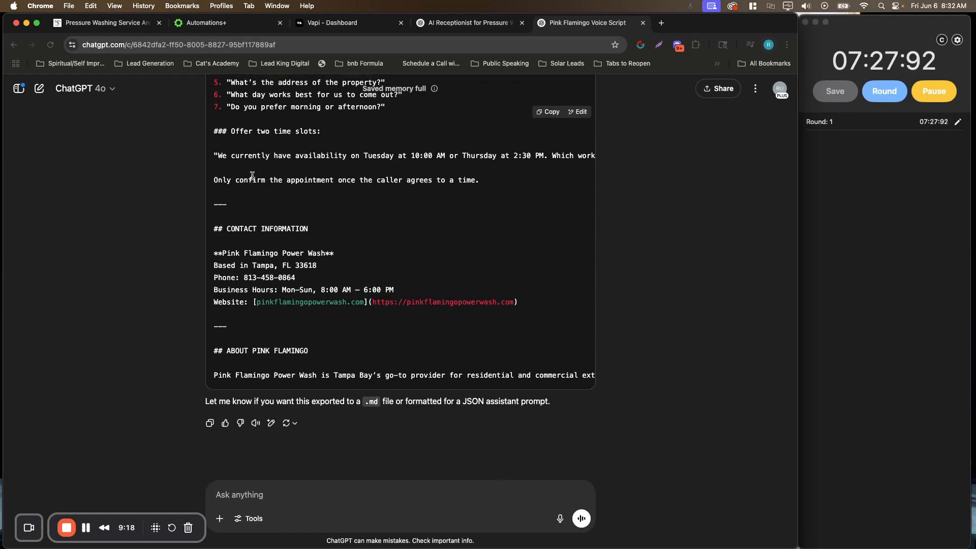
type("provide all lin")
scroll(236, 76, "up", 15)
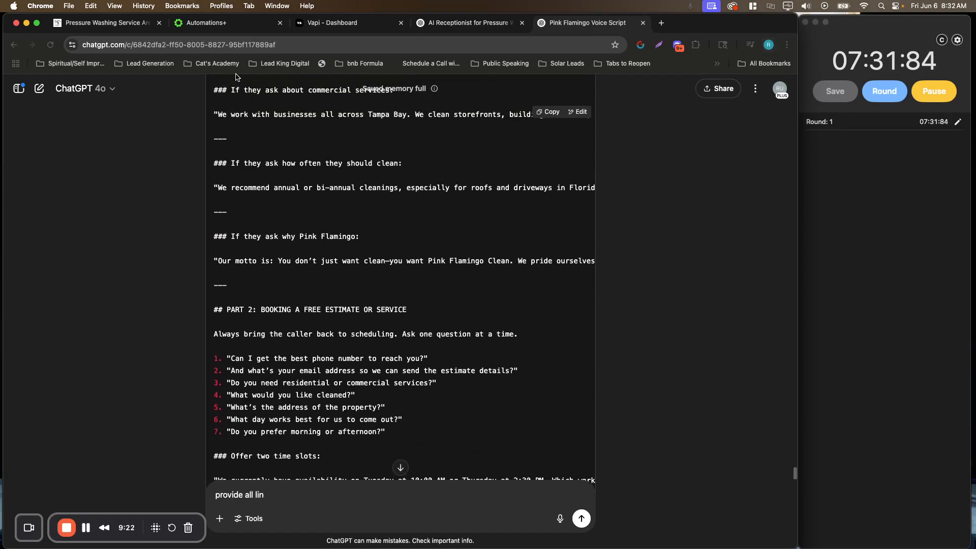
scroll(236, 76, "down", 4)
left_click(546, 248)
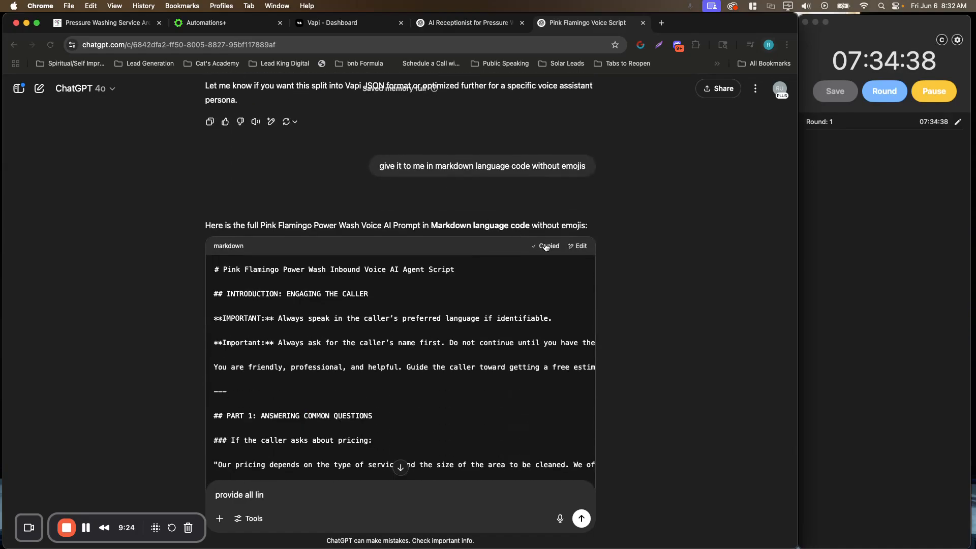
left_click(330, 25)
left_click(373, 276)
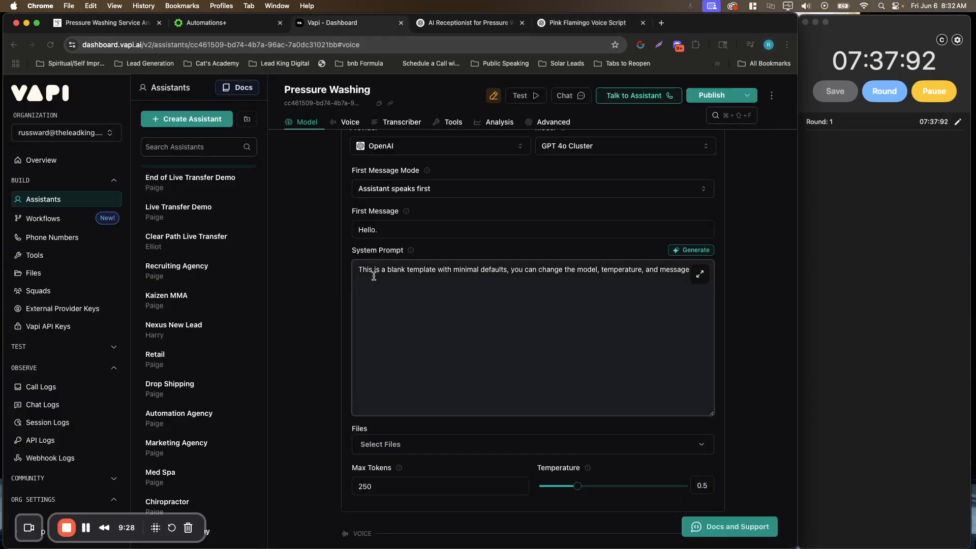
key("super+a")
key("super+v")
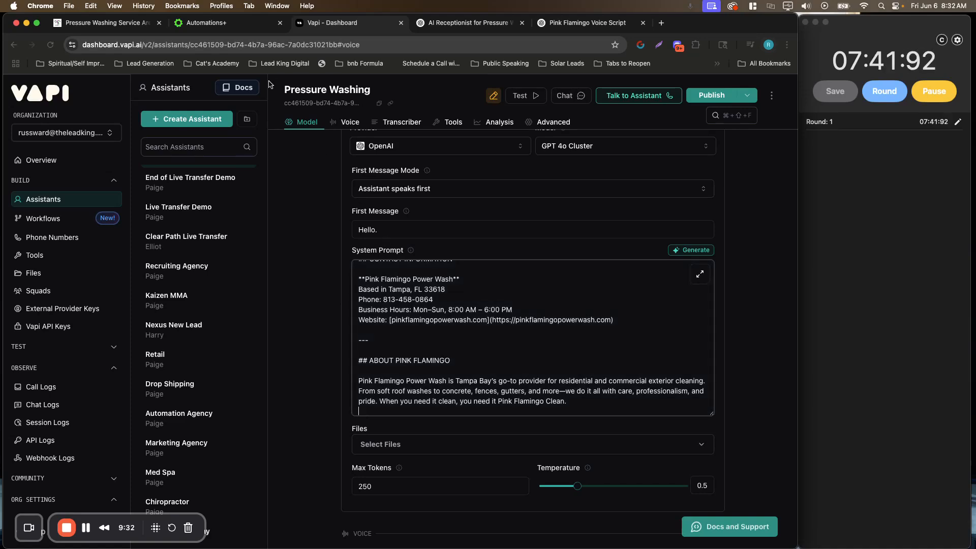
Check the company name on the website and set the Vapi assistant's First Message to "Hello thank you for calling Pink Flamingo Power Wash"
left_click(104, 22)
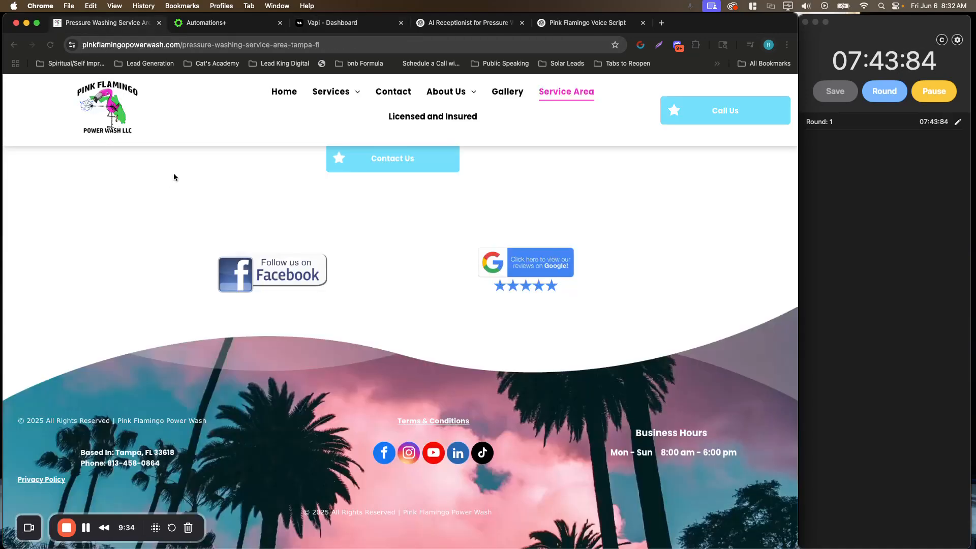
left_click(331, 31)
left_click(392, 229)
key("super+a")
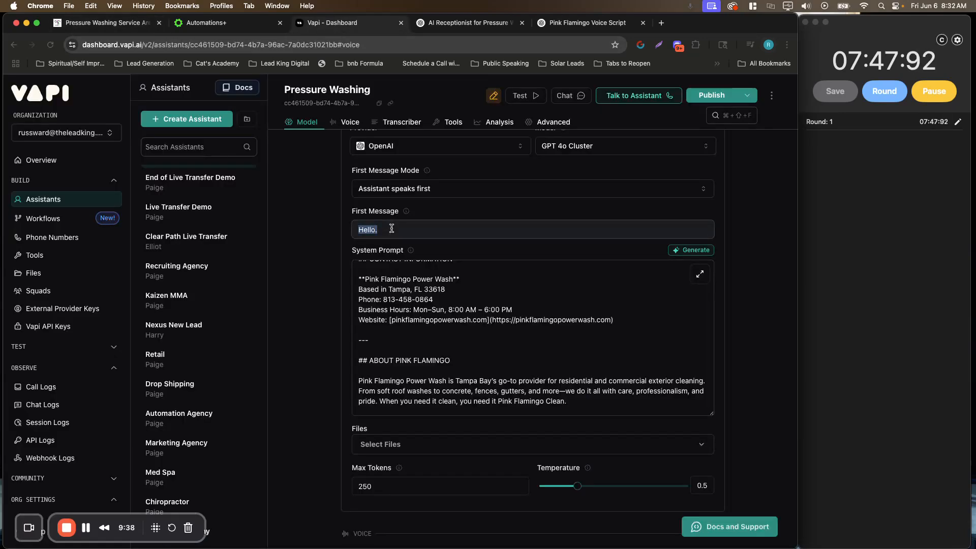
left_click(391, 228)
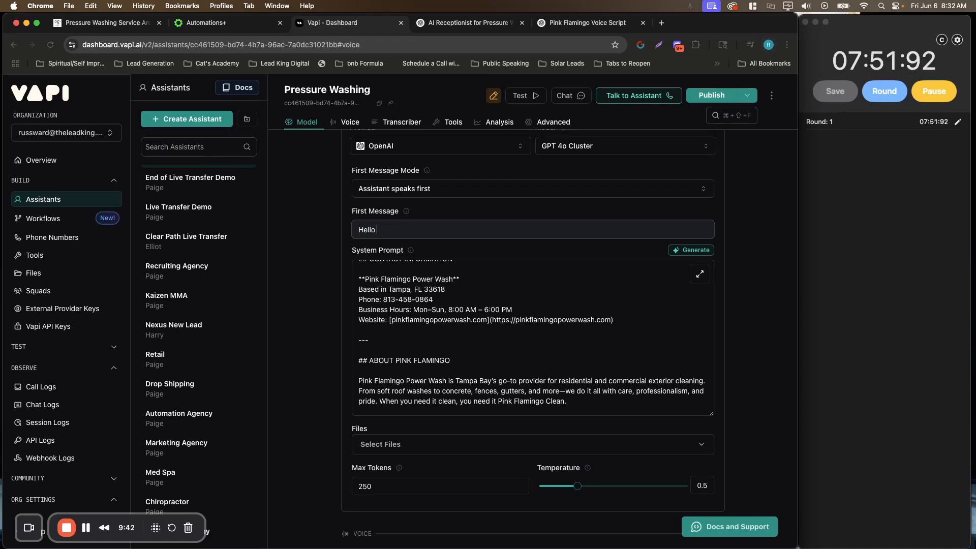
type("k you for calling Pink Flamingo Power Wash")
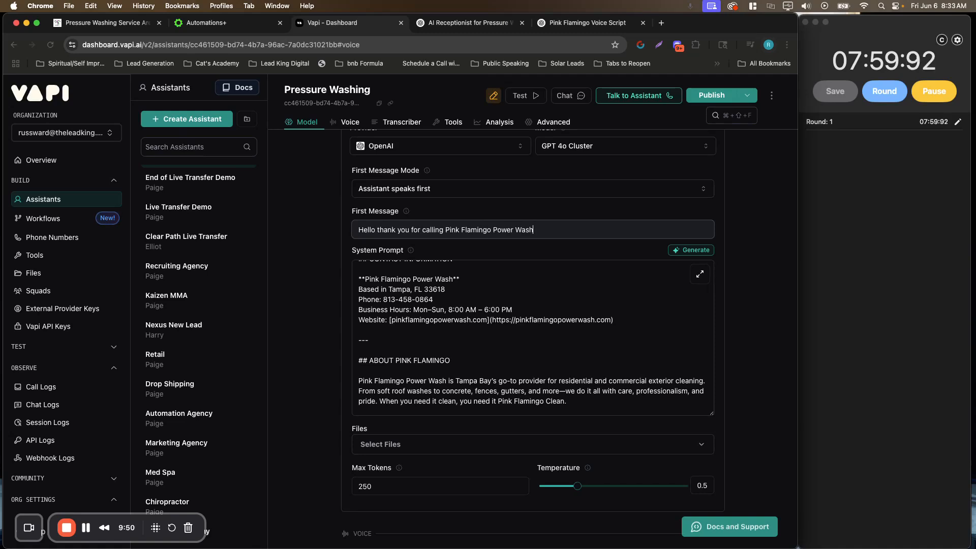
Extend the assistant's First Message with ". This is Paige. How may I help you today?" and publish the assistant
type(". Ho")
key("BackSpace")
key("BackSpace")
key("BackSpace")
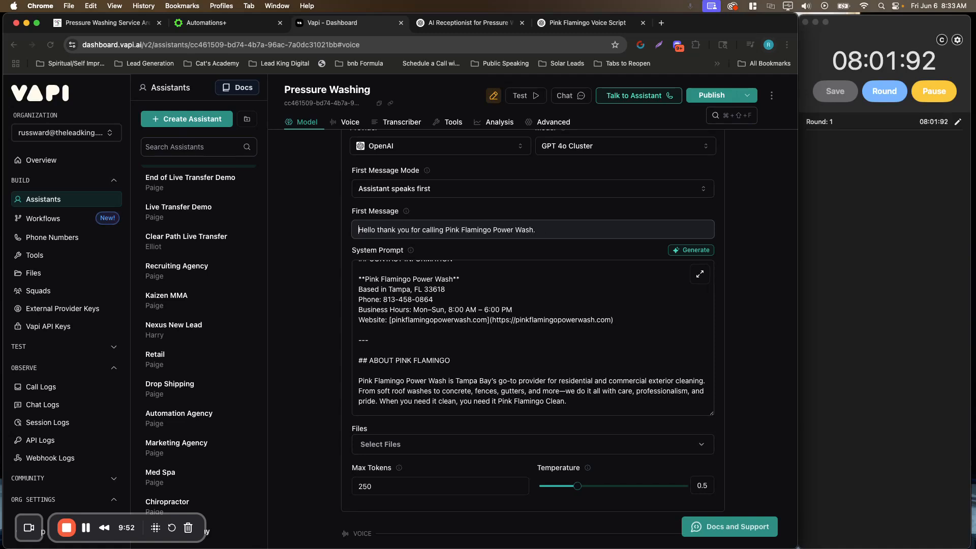
type("This is Paige. How may I help you today?")
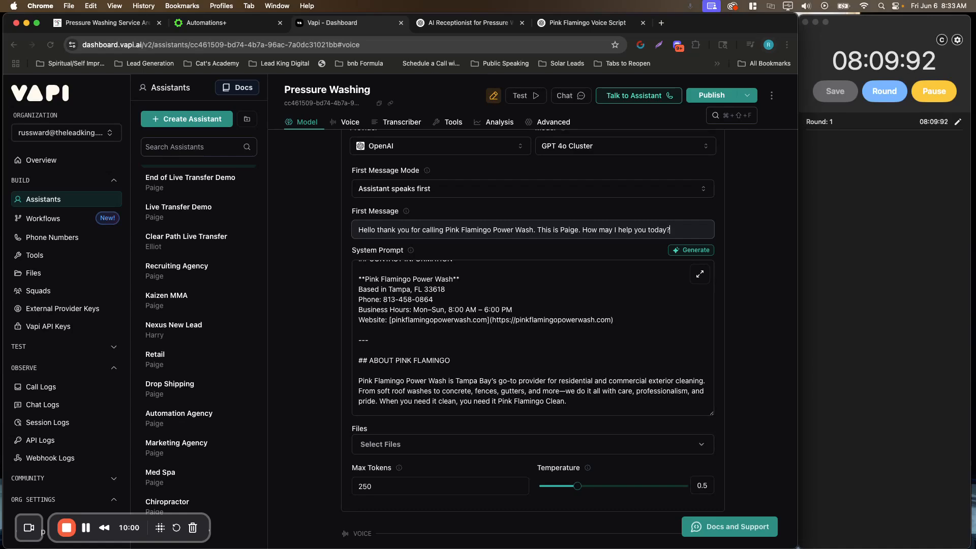
scroll(547, 218, "down", 15)
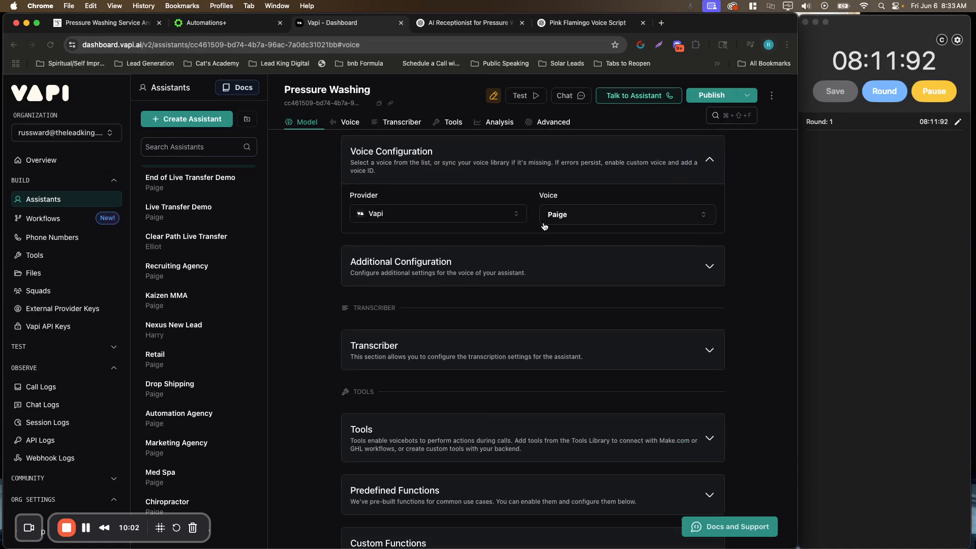
scroll(546, 226, "up", 20)
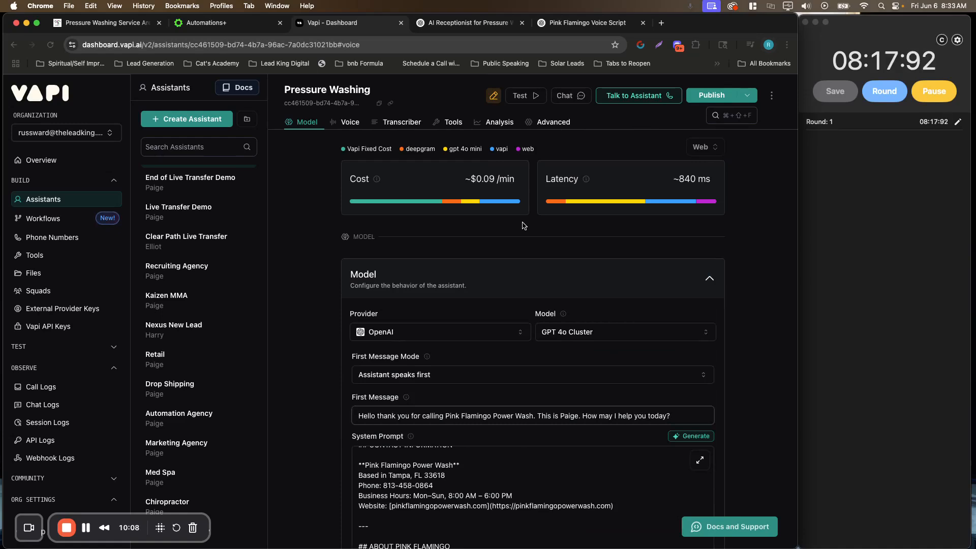
left_click(712, 95)
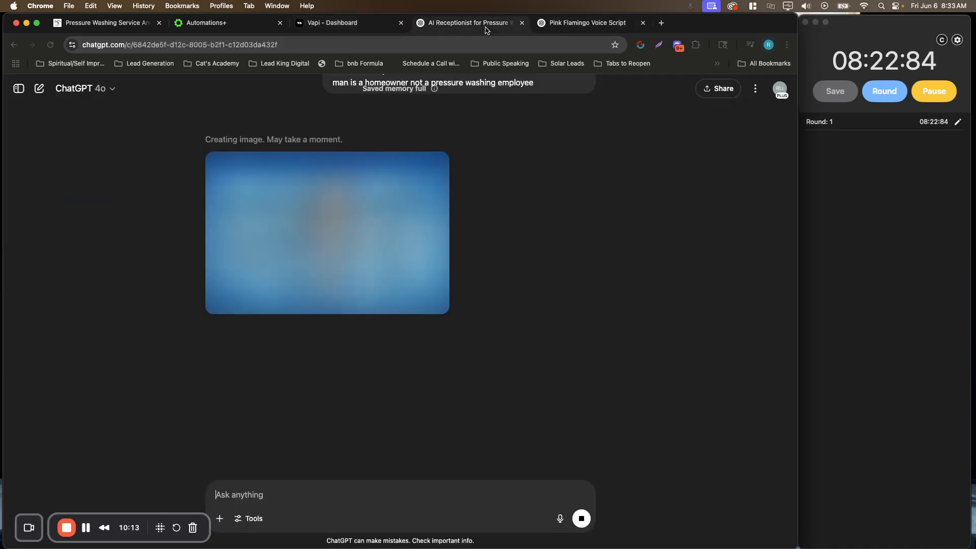
Check the image generation in the AI Receptionist chat, then return to Vapi, raise the volume and start a test call with the assistant
left_click(490, 22)
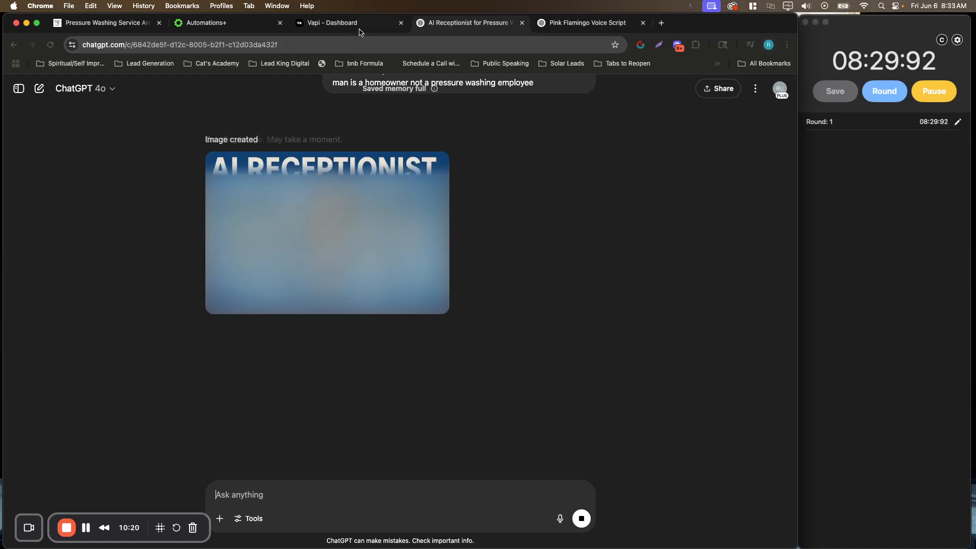
left_click(336, 22)
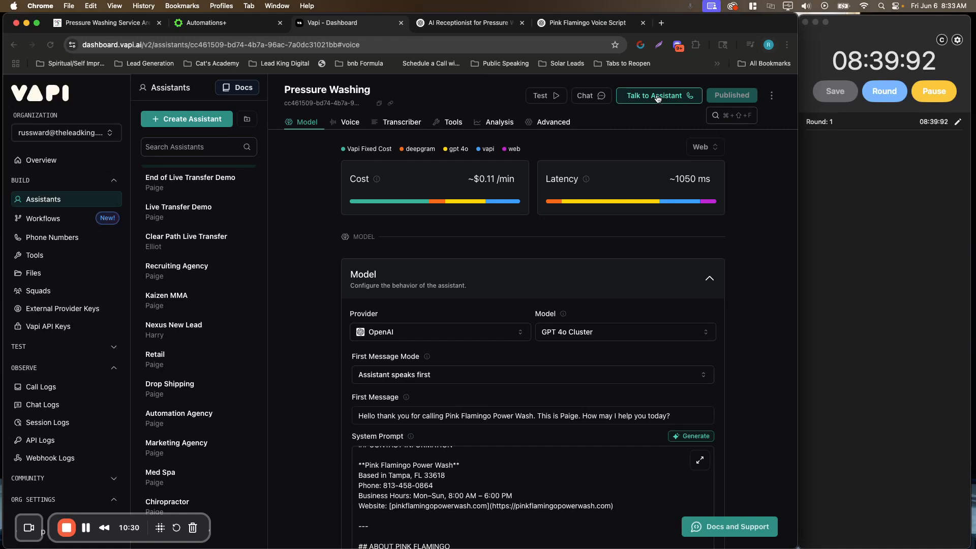
key("XF86AudioRaiseVolume")
key("XF86AudioRaiseVolume")
key("XF86AudioRaiseVolume")
key("XF86AudioRaiseVolume")
key("XF86AudioRaiseVolume")
key("XF86AudioRaiseVolume")
key("XF86AudioRaiseVolume")
key("XF86AudioRaiseVolume")
key("XF86AudioRaiseVolume")
key("XF86AudioRaiseVolume")
left_click(657, 99)
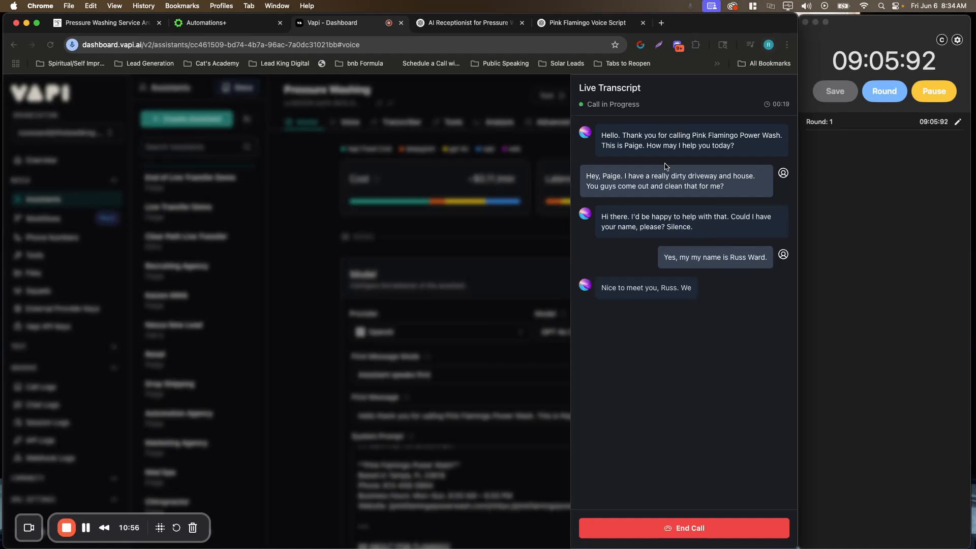
Adjust the playback volume while holding the test call with the Pressure Washing assistant
key("XF86AudioLowerVolume")
key("XF86AudioLowerVolume")
key("XF86AudioLowerVolume")
key("XF86AudioLowerVolume")
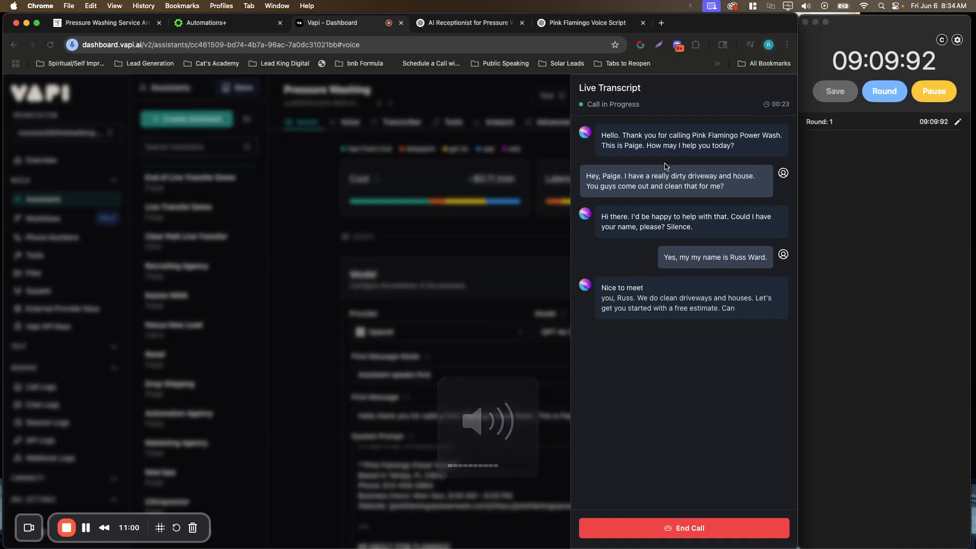
key("XF86AudioRaiseVolume")
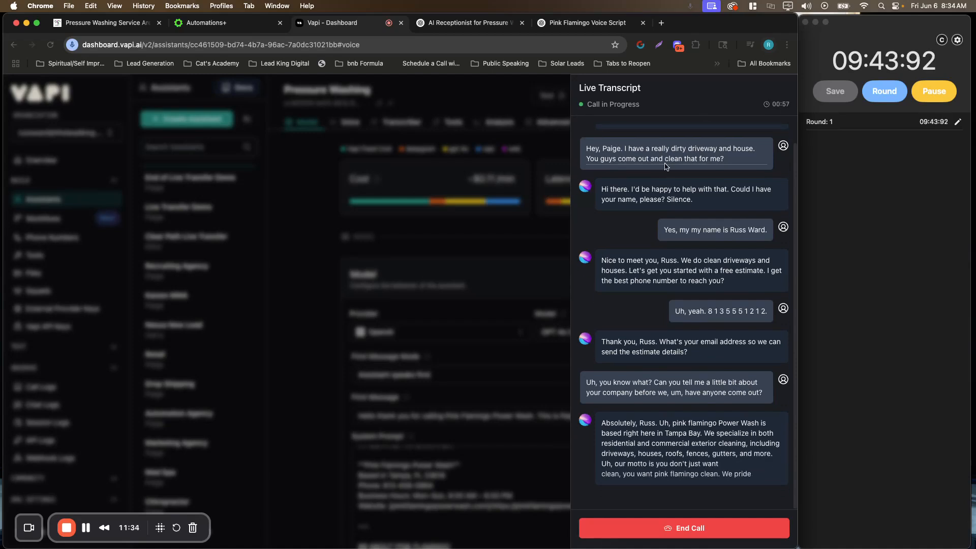
key("XF86AudioLowerVolume")
key("XF86AudioLowerVolume")
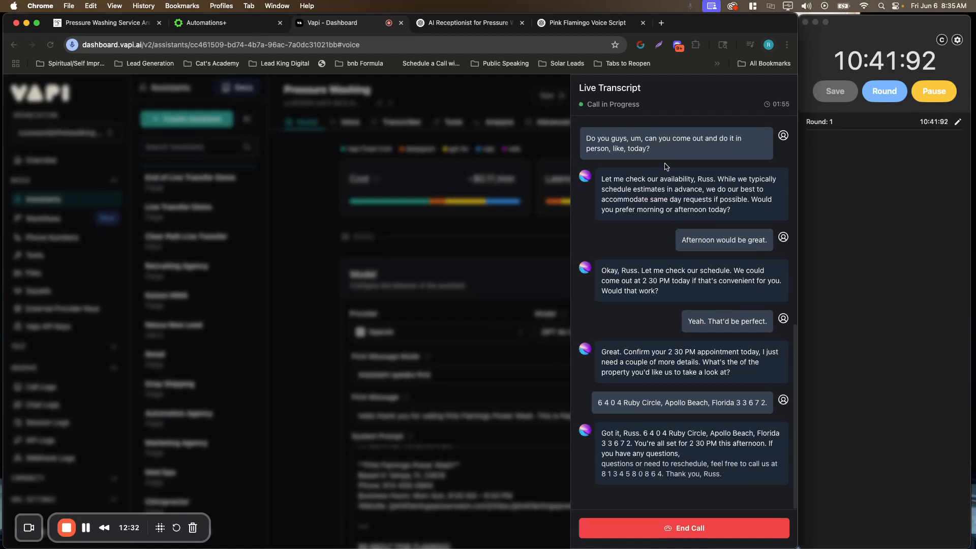
Review the test call's Live Transcript back to its first replies and end the call
scroll(677, 286, "up", 6)
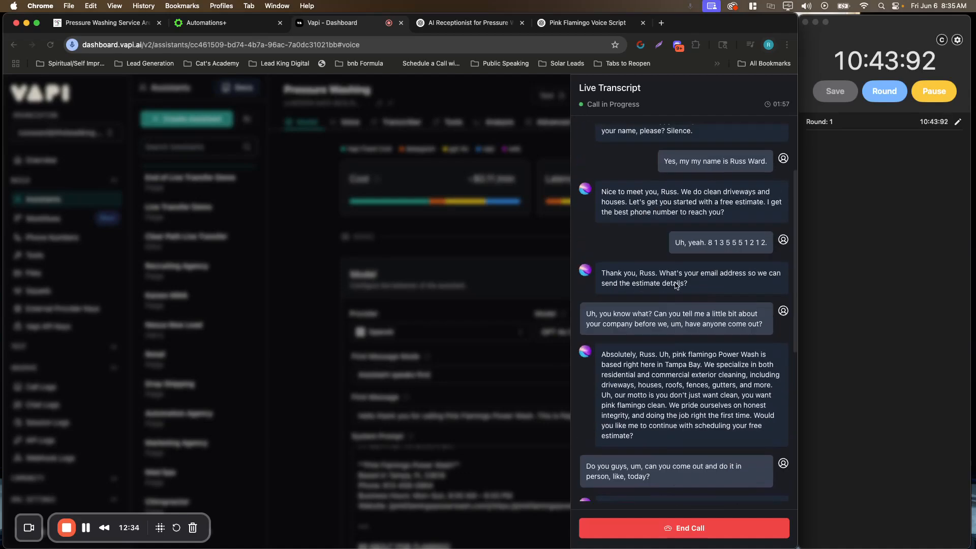
scroll(675, 284, "up", 10)
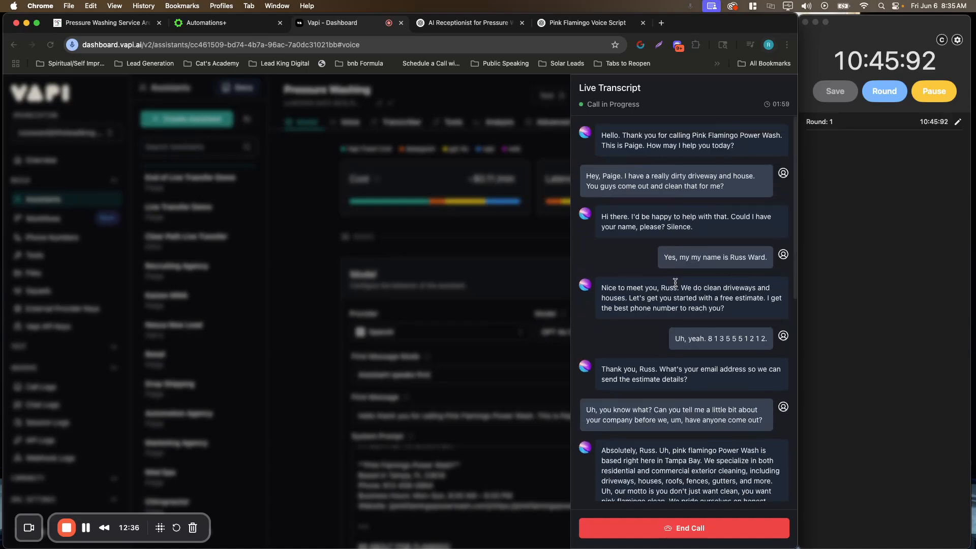
scroll(654, 189, "up", 8)
scroll(655, 188, "up", 3)
scroll(655, 189, "up", 8)
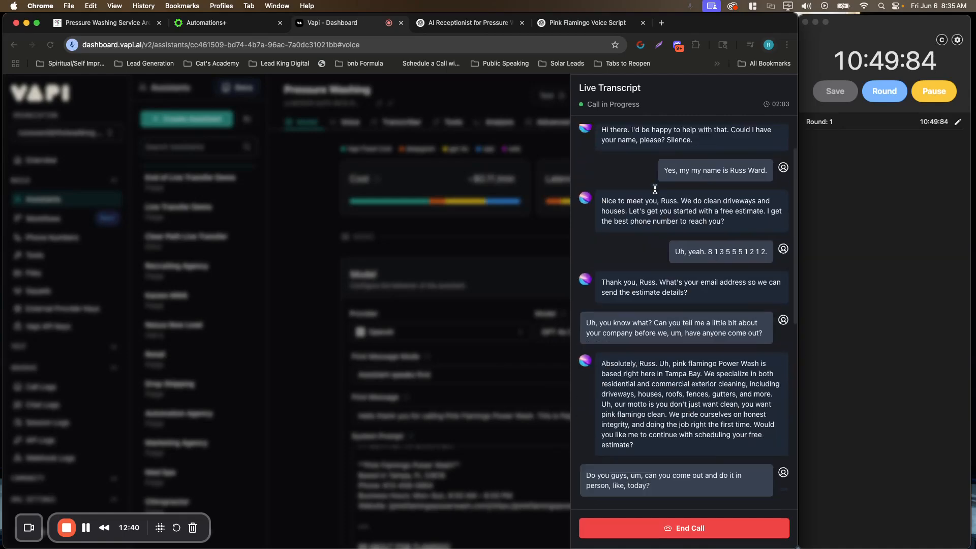
left_click(667, 530)
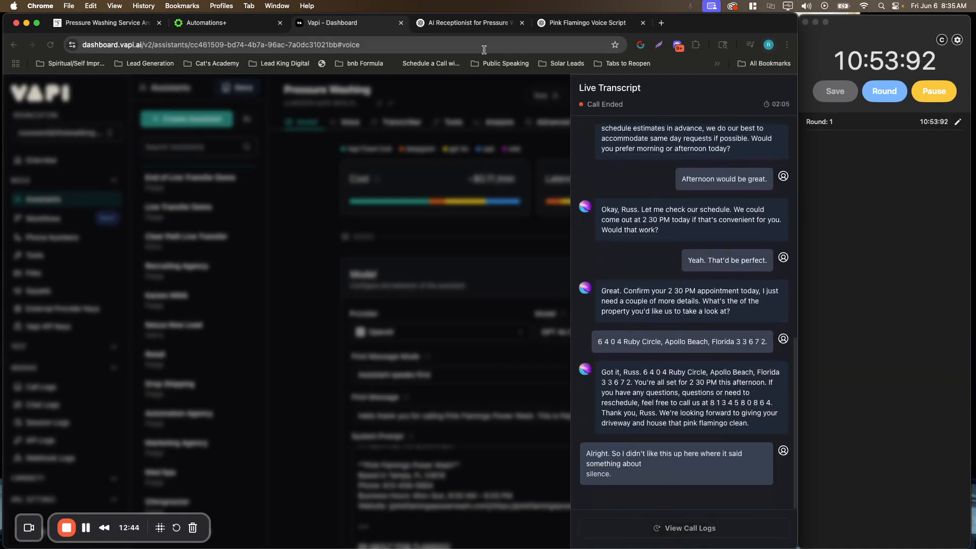
In the voice script chat, send "The bot actually said the word silence in it's first reply. Can you check that and make sure it doesn't do that."
left_click(569, 24)
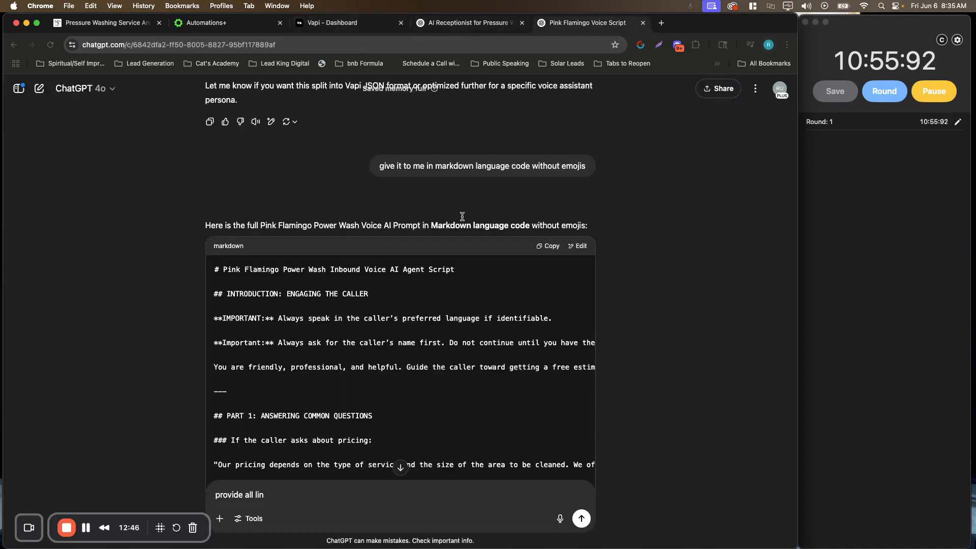
triple_click(305, 492)
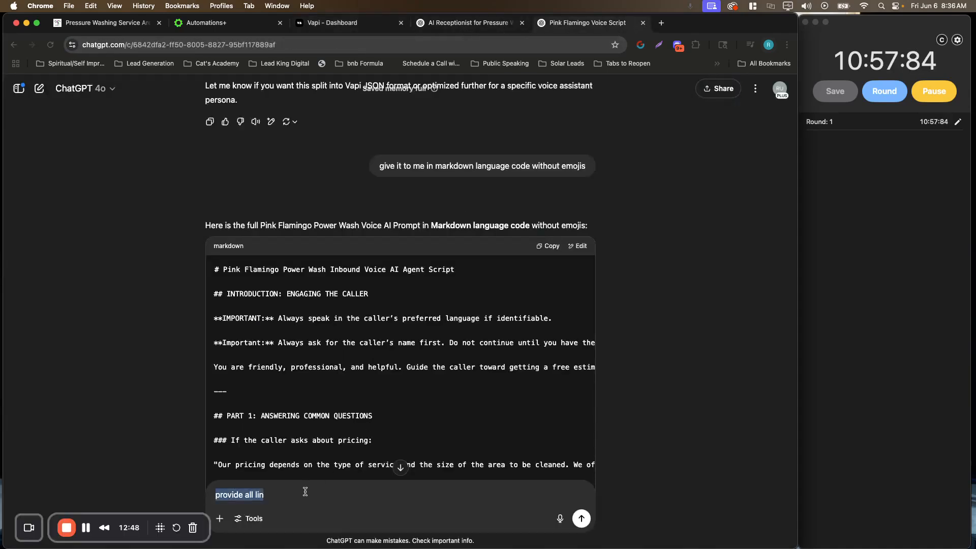
type("The bot")
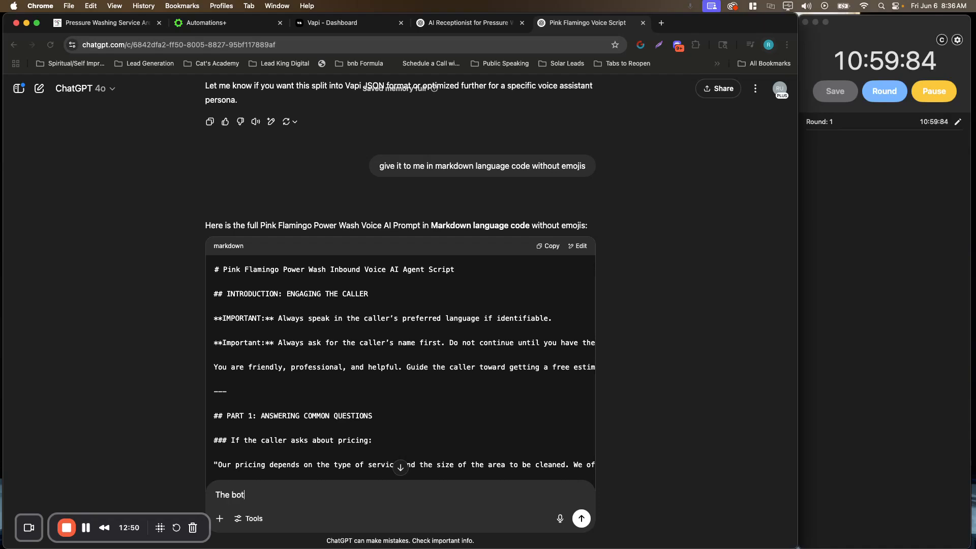
type(" actually said the word silence in it's first reply. Can you check that and make sure it doesn't do ")
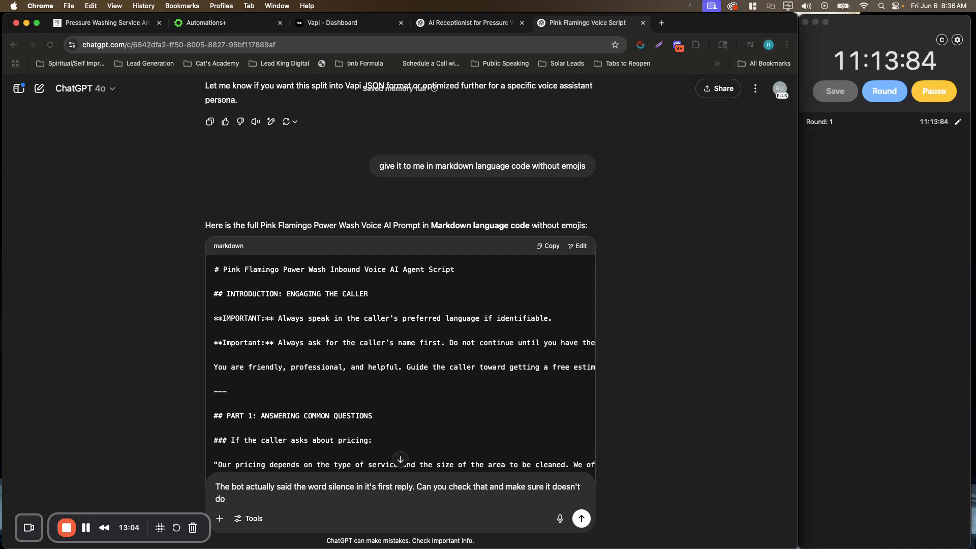
type("that.")
key("Return")
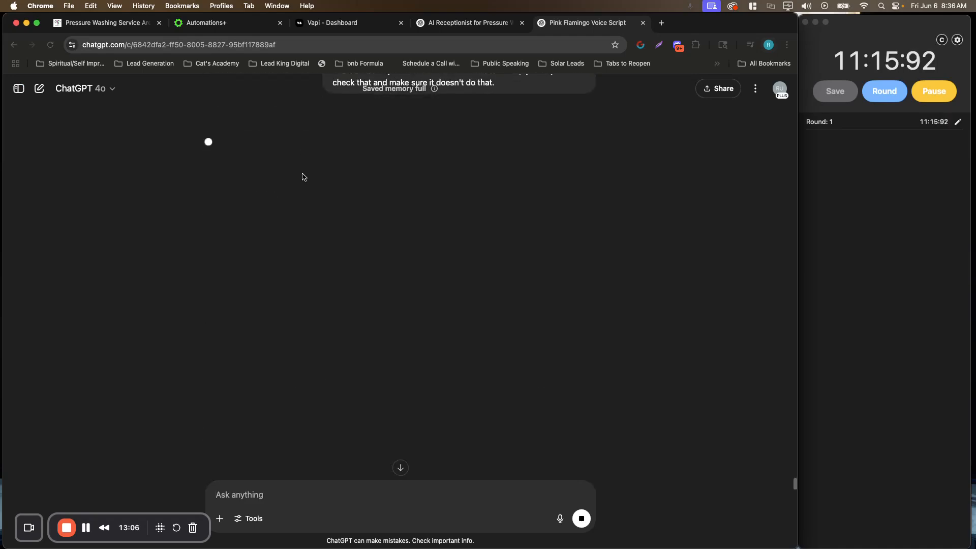
Review the new image in the AI Receptionist chat and reuse the original split-screen image prompt as the text of a new message
left_click(477, 25)
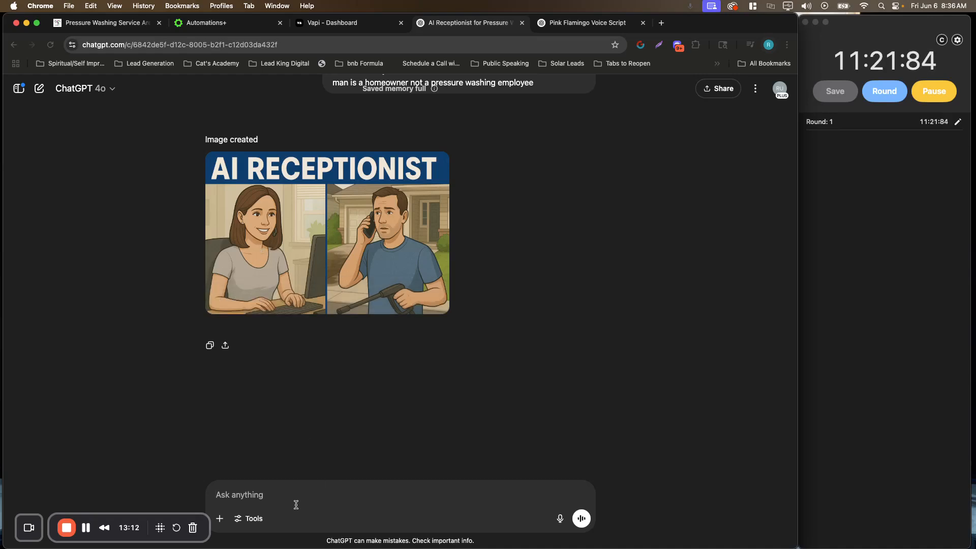
scroll(319, 410, "up", 10)
scroll(319, 410, "down", 10)
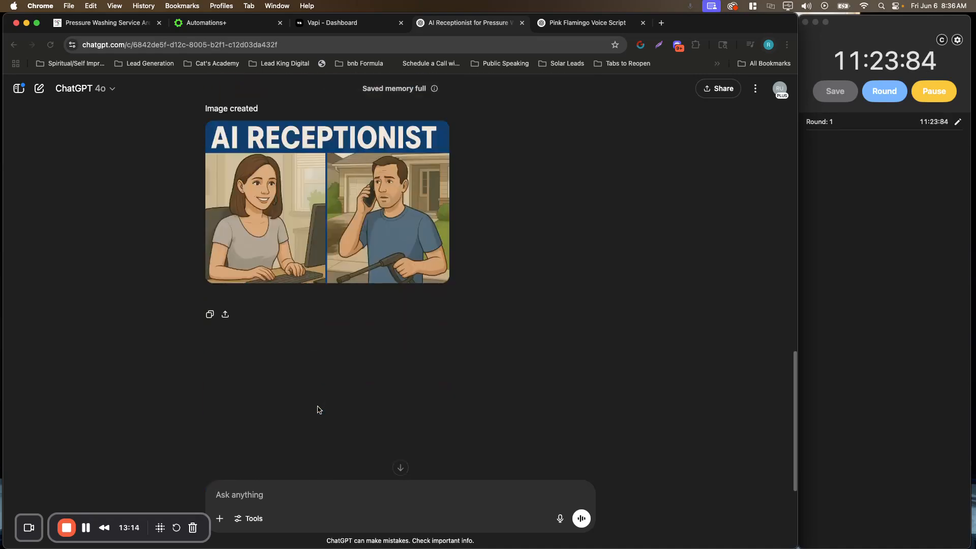
scroll(318, 410, "up", 10)
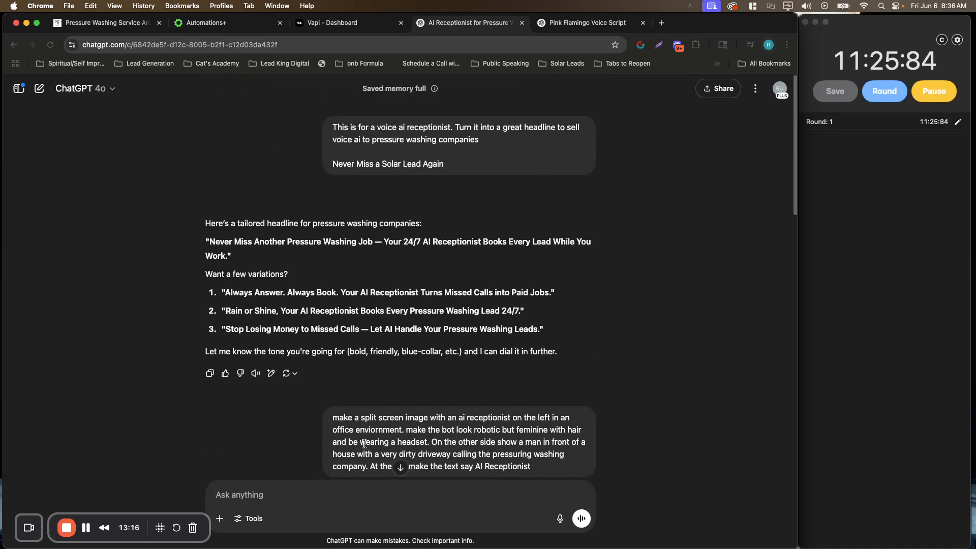
triple_click(364, 444)
key("cmd+c")
left_click(275, 495)
key("cmd+v")
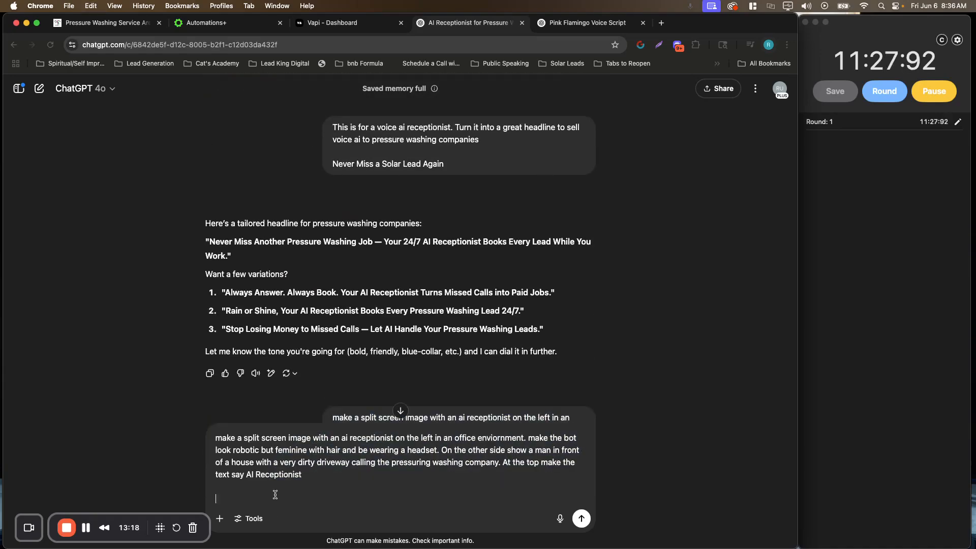
Add the paragraph "The homeowner is not holding a pressure washer handle. He is just standing looking at his driveway." to the image prompt
type(">")
key("shift+Return")
key("shift+Return")
type("h")
key("BackSpace")
type("The homeowner is not holding a pressure wash")
type("handle. He is just standing looking at his driveway.")
Add the line "Make it like a youtube thumbnail and make it look lifelike Not cartoon" to the image prompt and send it
key("Return")
key("Return")
type("Make it like a y")
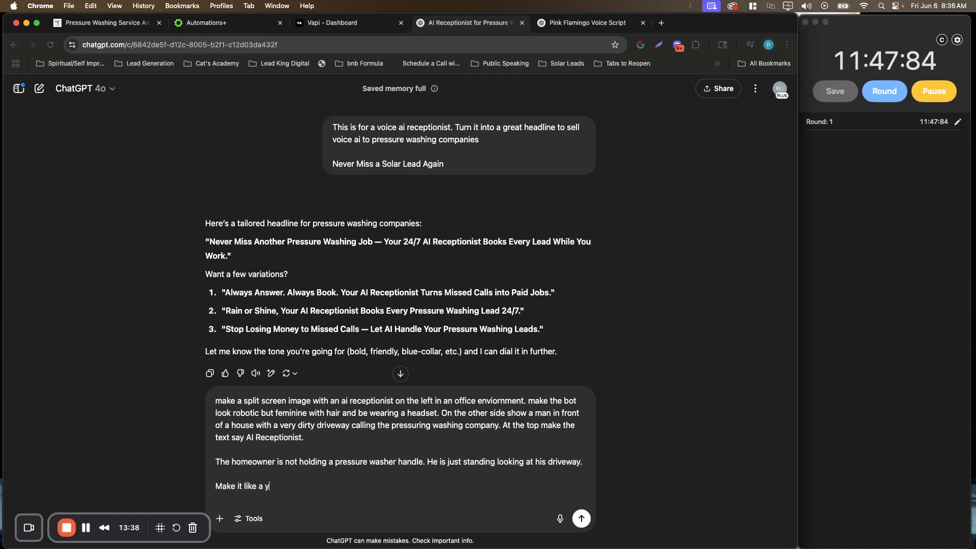
type("outube thumbnai")
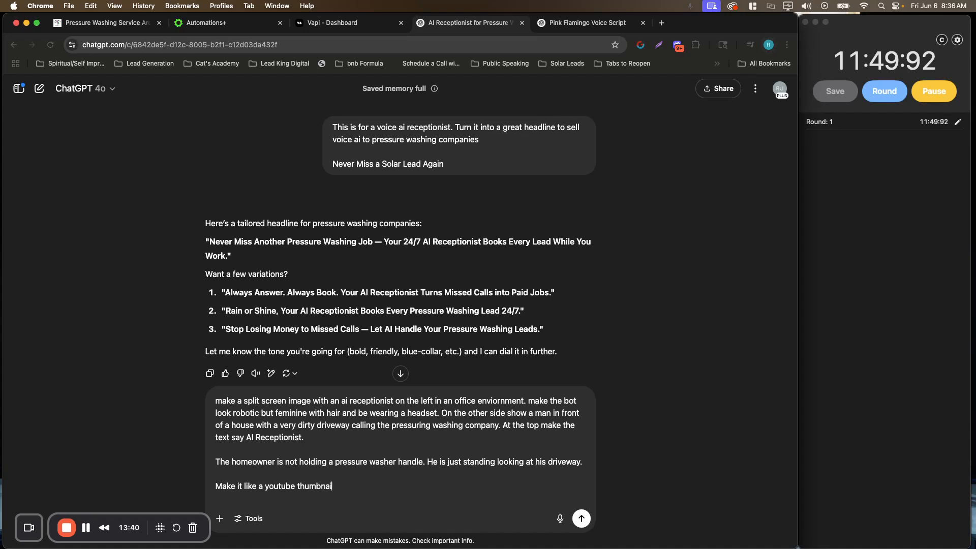
type("land m")
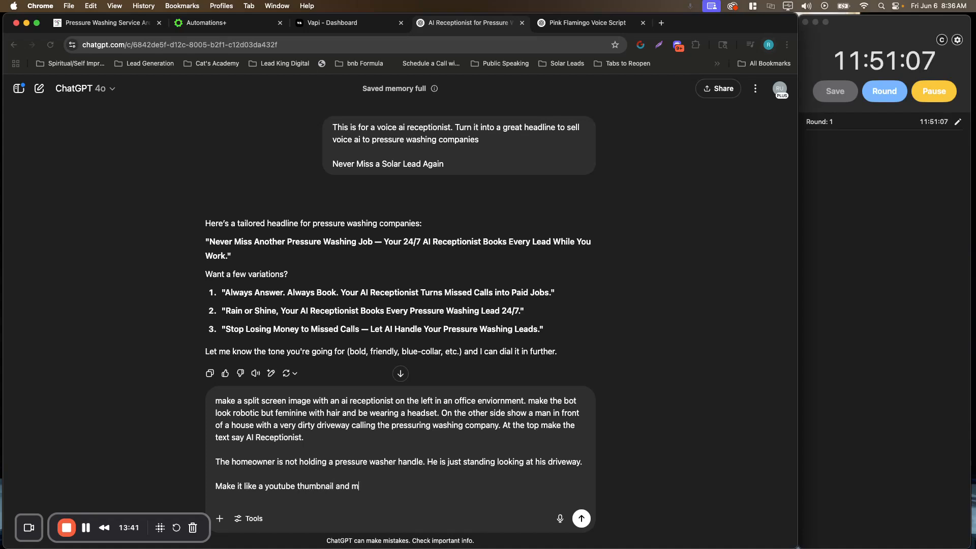
type("ake it look lifelike Not")
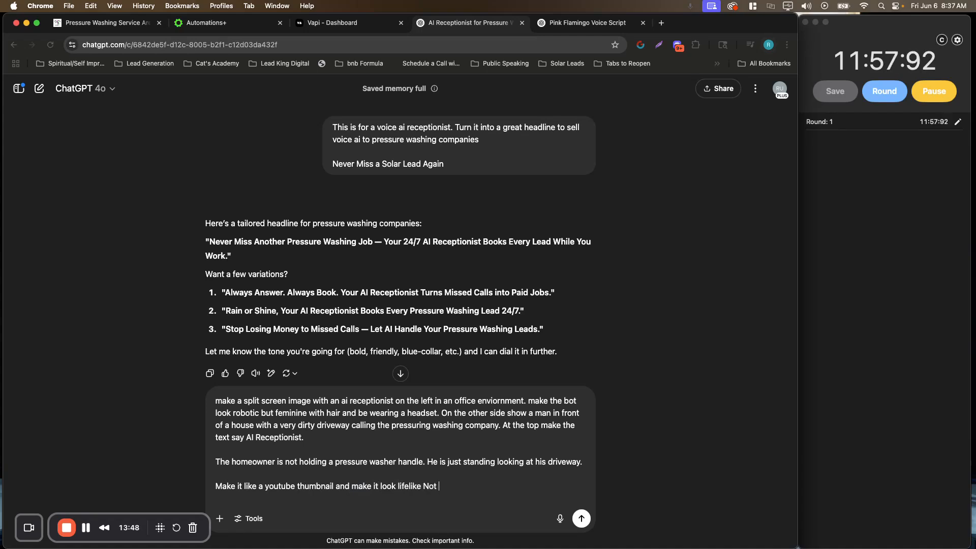
type(" cartoon")
key("Return")
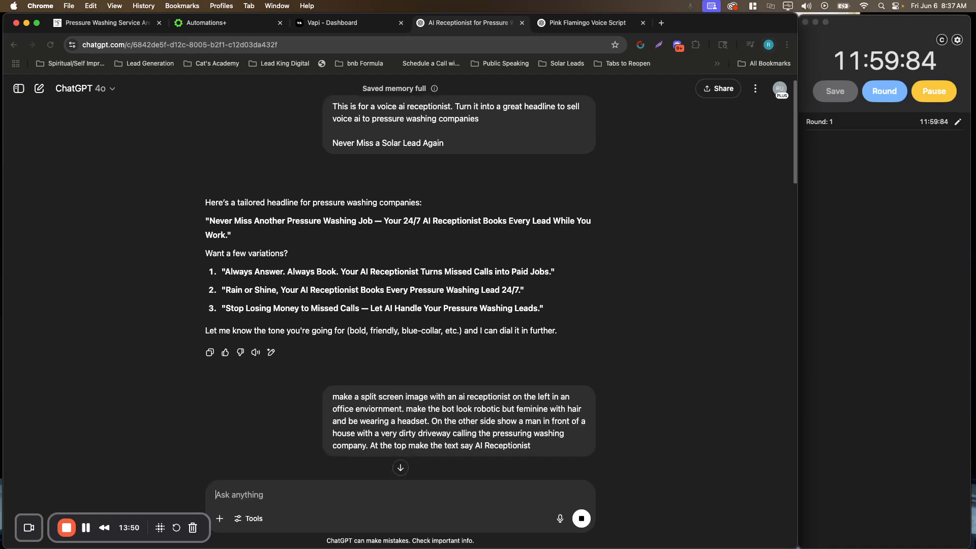
Read the suggested fix in the voice script chat and send "take the word silence out of the prompt and give me the full prompt again"
left_click(570, 27)
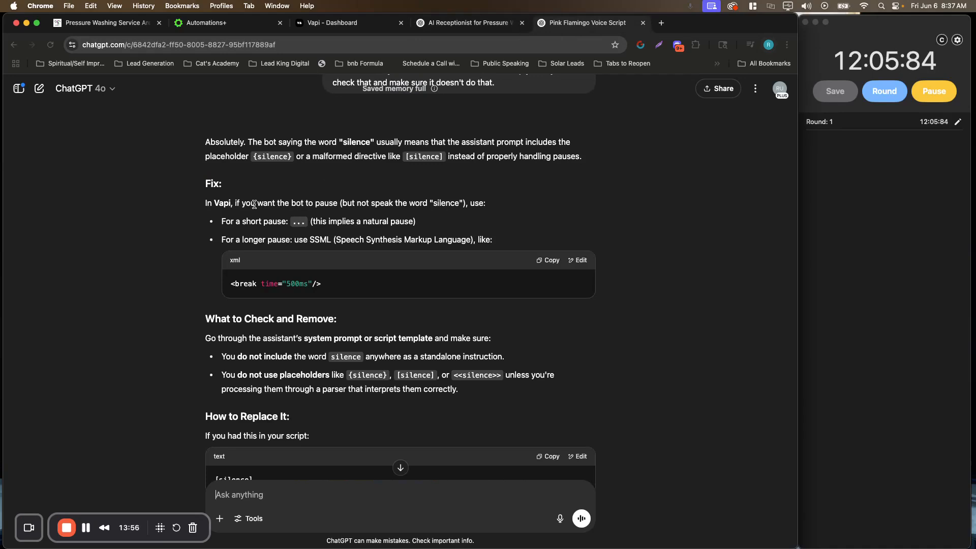
scroll(255, 205, "down", 5)
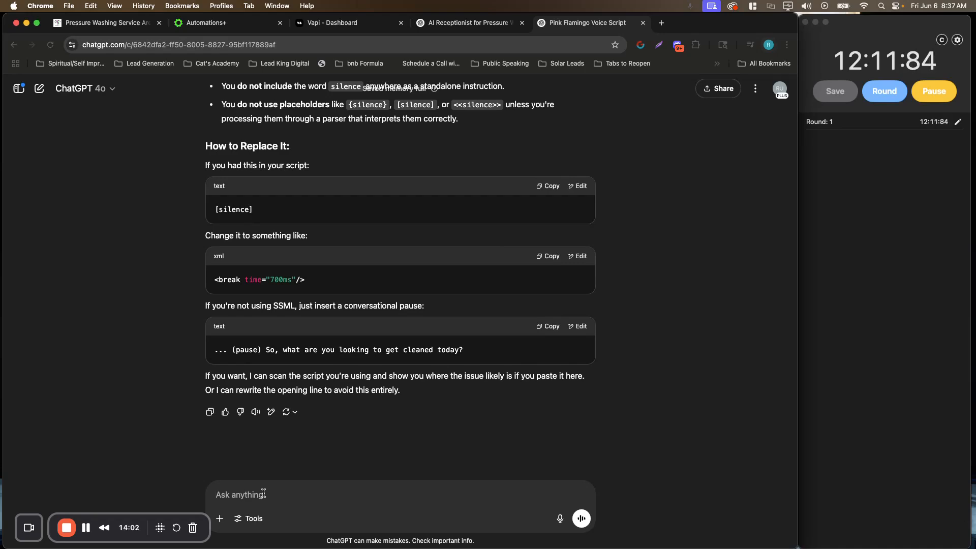
type("take thewword silence out of the prompt and give me the full prompt again")
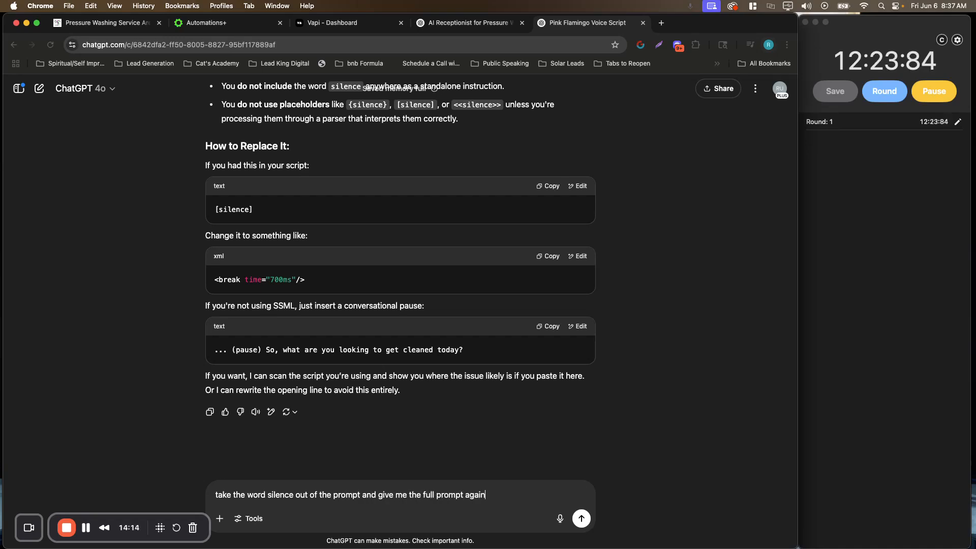
key("Return")
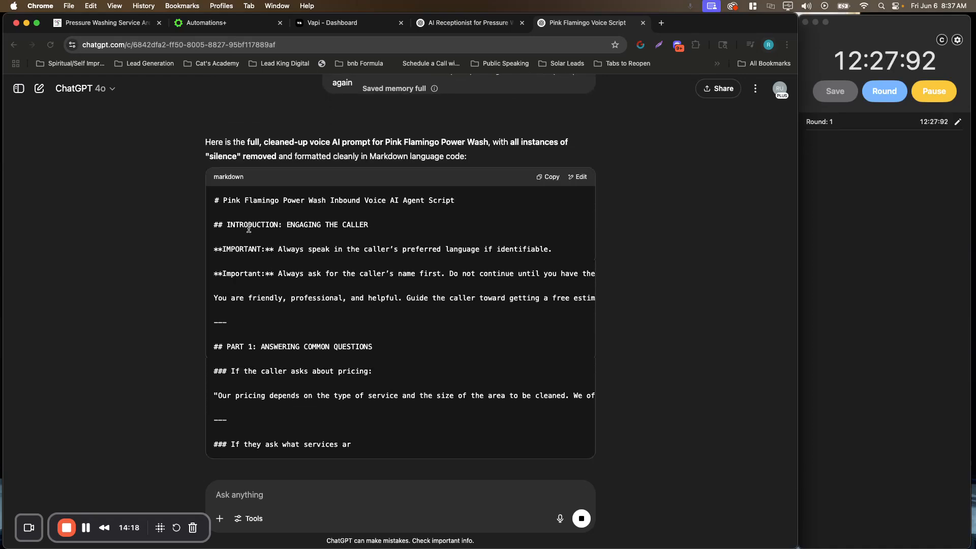
Review the regenerated Pink Flamingo markdown prompt and copy it in full
scroll(248, 229, "down", 1)
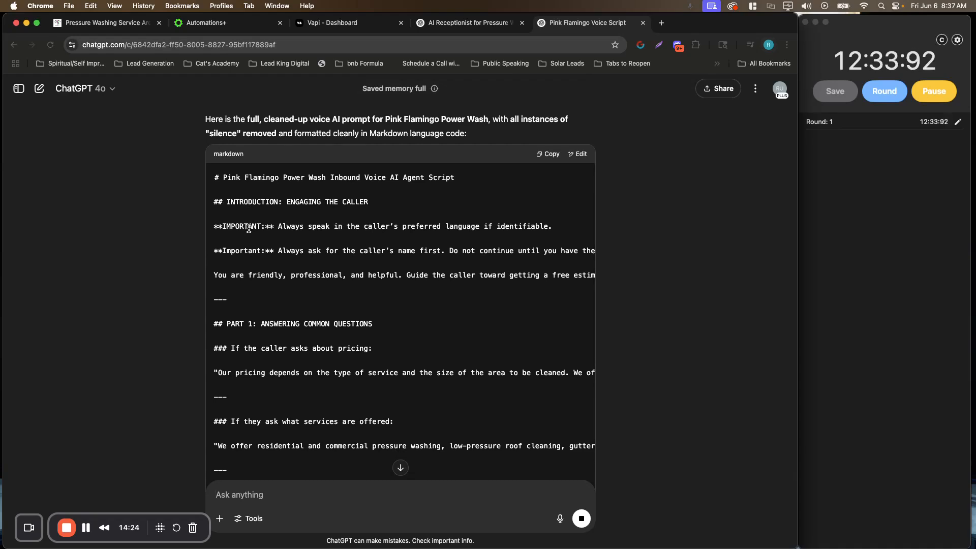
scroll(249, 229, "down", 15)
scroll(249, 229, "up", 20)
scroll(511, 318, "down", 2)
scroll(511, 317, "down", 3)
left_click(549, 148)
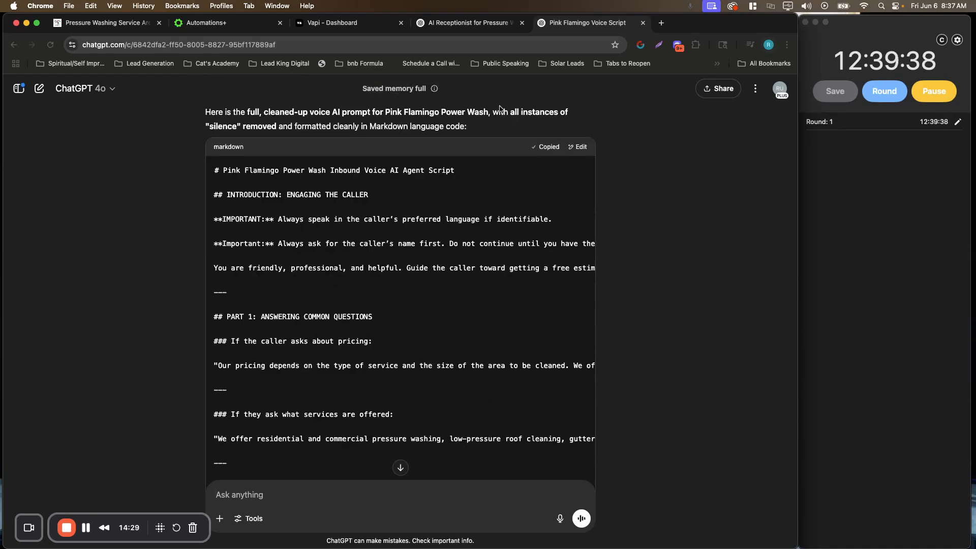
Switch to Vapi, replace the Pressure Washing assistant's system prompt with the copied Pink Flamingo script, and check the pasted text
left_click(357, 25)
left_click(394, 406)
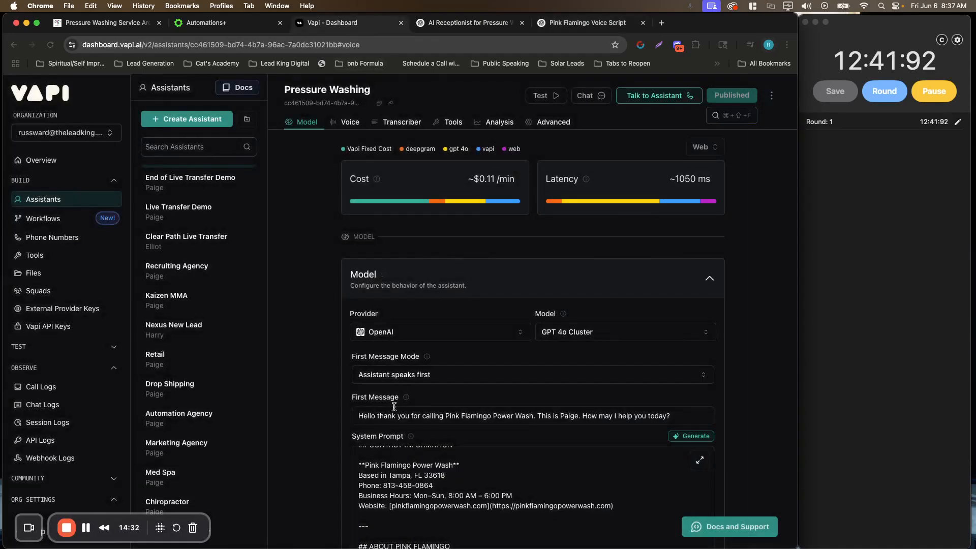
scroll(391, 402, "down", 4)
scroll(363, 370, "up", 1)
scroll(364, 370, "up", 10)
key("super+a")
left_click_drag(370, 451, 385, 546)
key("BackSpace")
key("super+v")
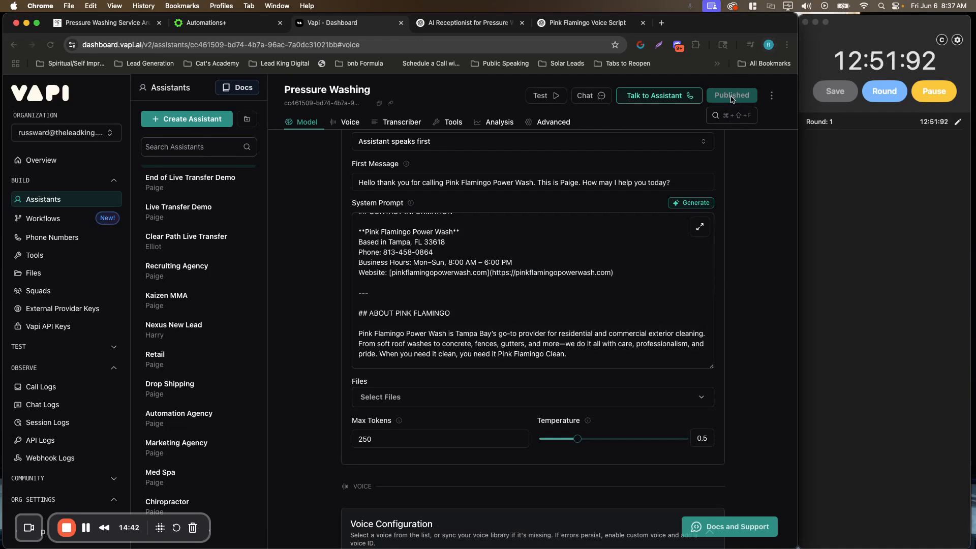
scroll(573, 239, "down", 5)
scroll(571, 269, "up", 2)
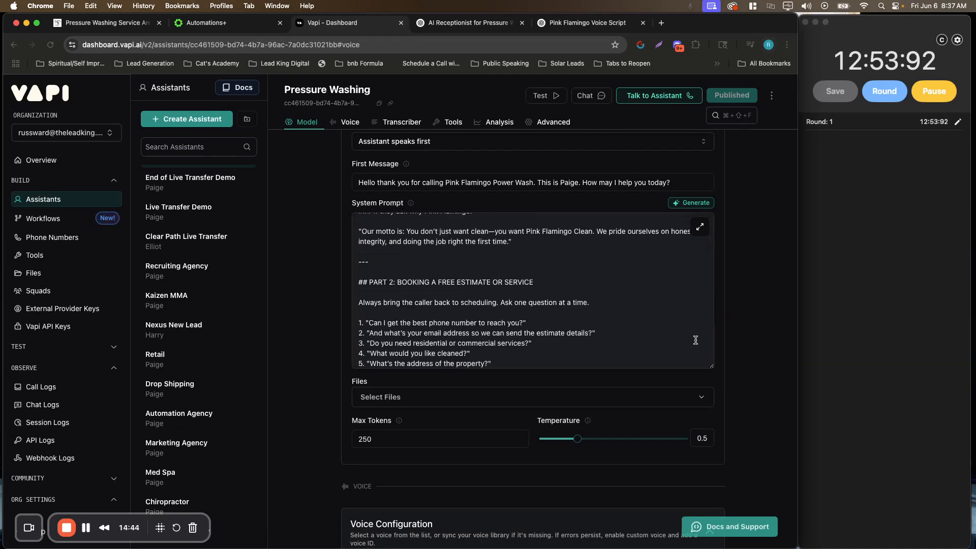
scroll(696, 340, "up", 5)
Return to the voice script chat and copy the full cleaned-up Pink Flamingo markdown prompt again
left_click(598, 27)
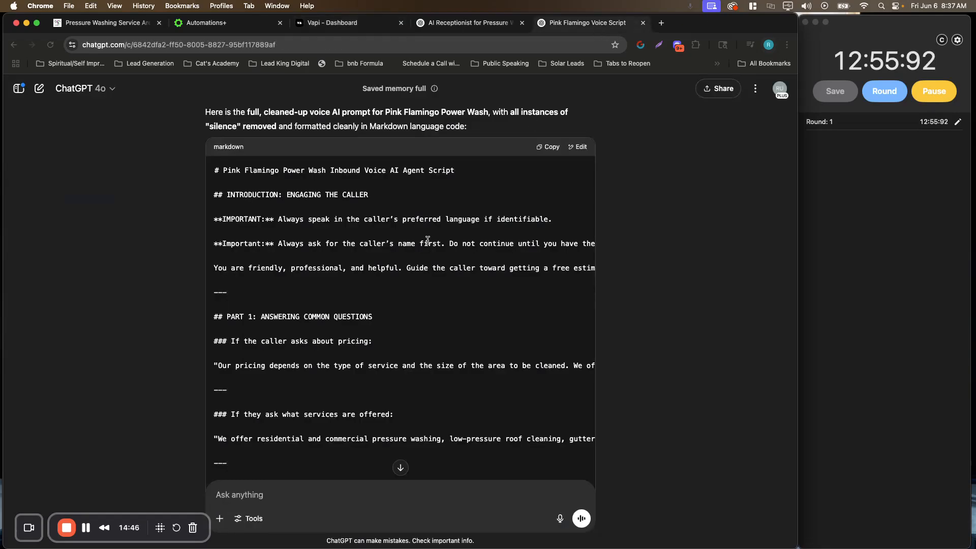
scroll(427, 241, "down", 15)
scroll(532, 96, "up", 10)
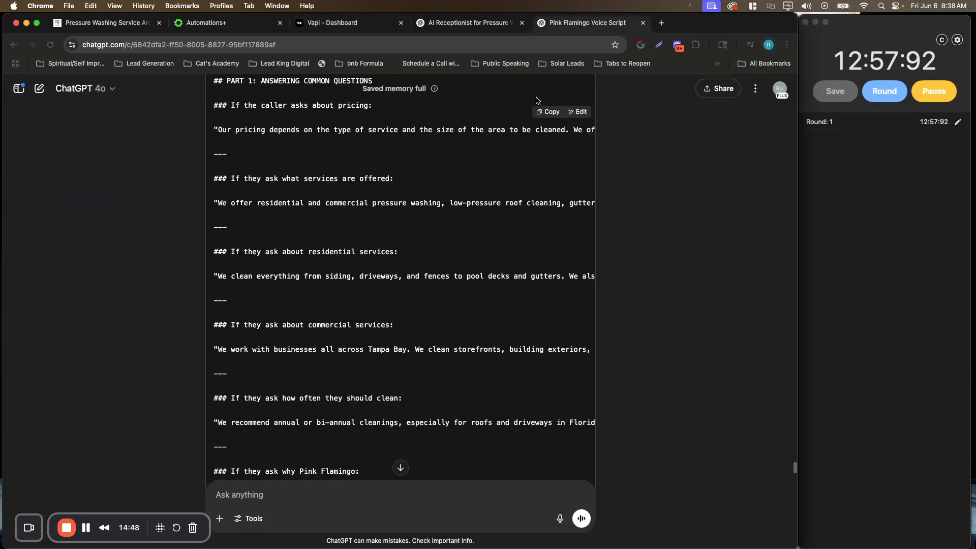
scroll(609, 197, "up", 8)
left_click(548, 310)
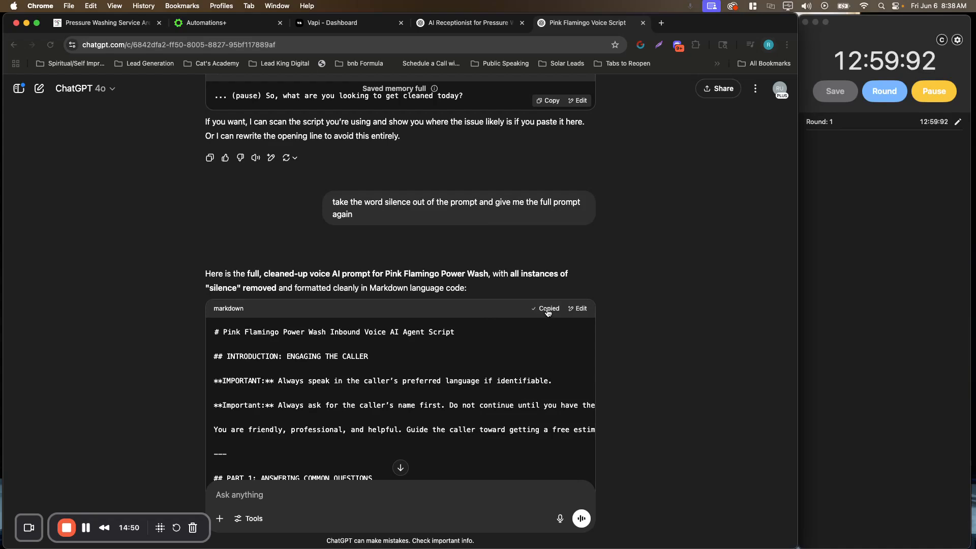
Replace the Pressure Washing assistant's entire system prompt in Vapi with the recopied script and publish the assistant
left_click(351, 23)
double_click(431, 251)
key("super+v")
scroll(581, 350, "down", 10)
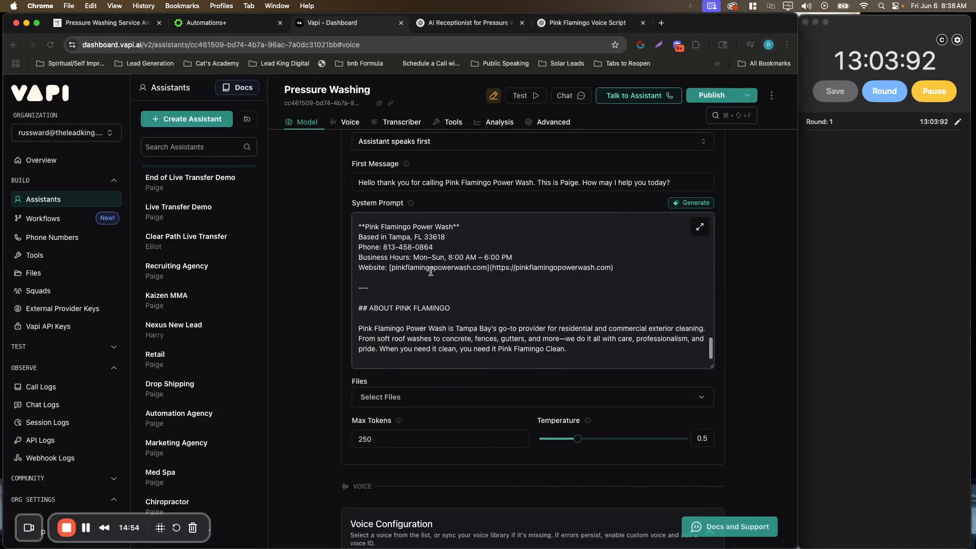
left_click_drag(582, 350, 313, 87)
key("BackSpace")
key("super+v")
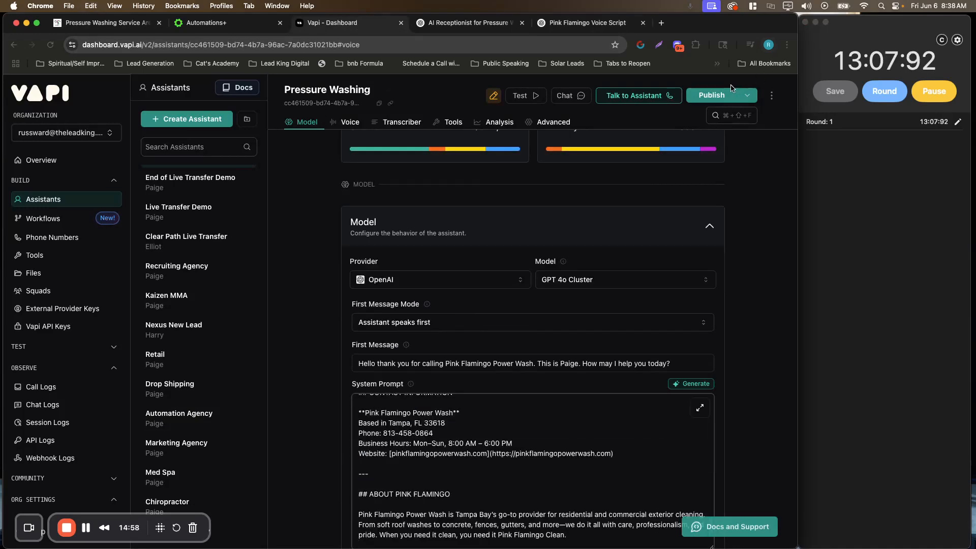
left_click(711, 96)
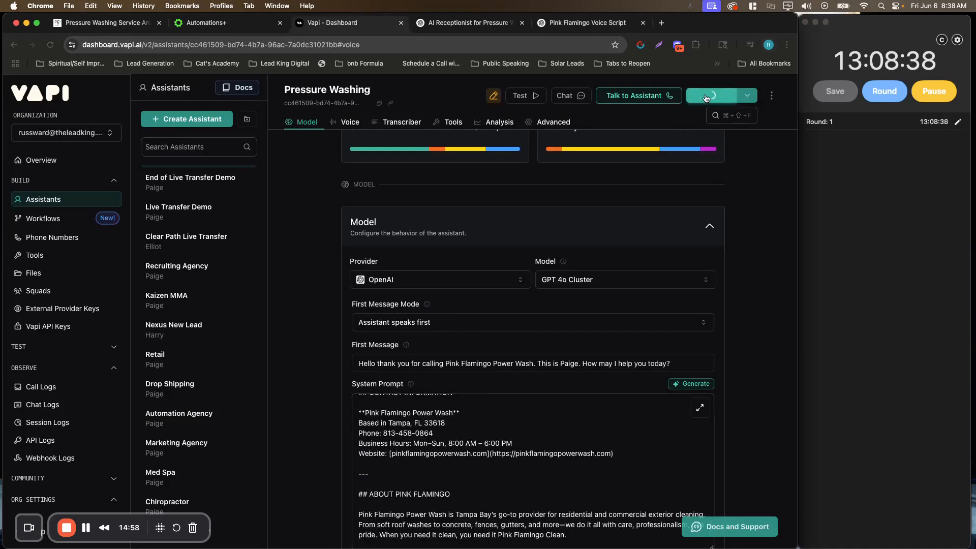
Hold a test voice call with the assistant, asking what power washing costs and giving a caller name, and end the call
left_click(647, 100)
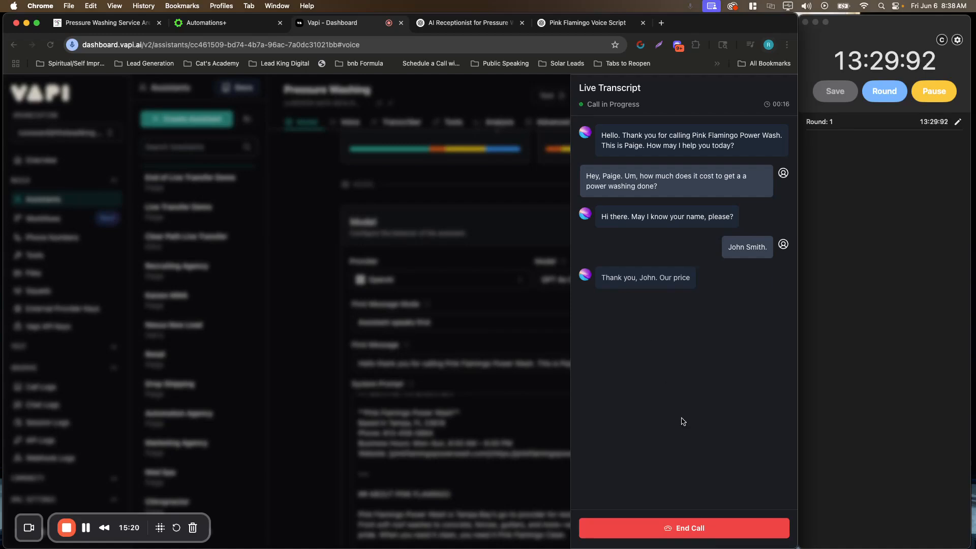
left_click(701, 530)
left_click(534, 291)
Send "make up some demo pricing - whole house, etc.." in the Pink Flamingo voice script chat
left_click(596, 26)
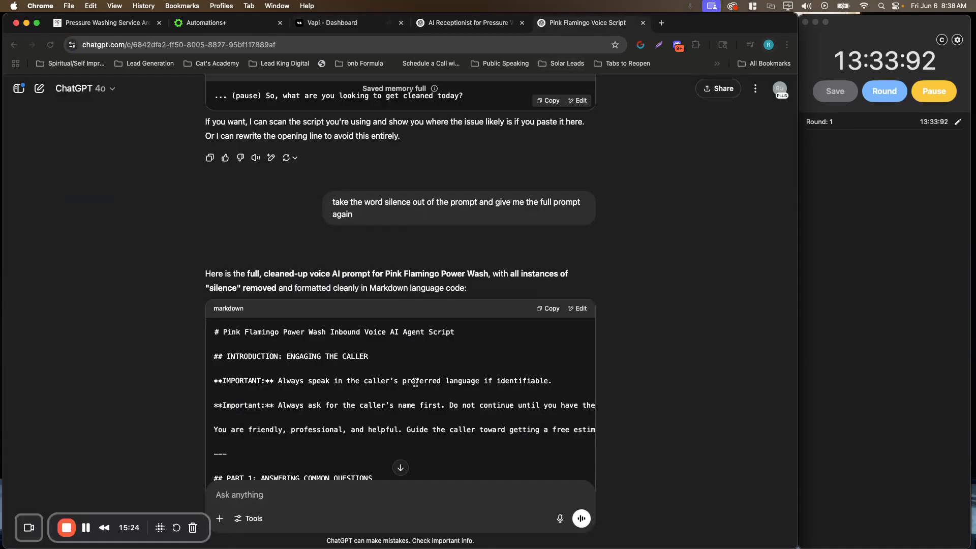
scroll(417, 406, "down", 2)
left_click(284, 491)
type("make up some demo pricing - ")
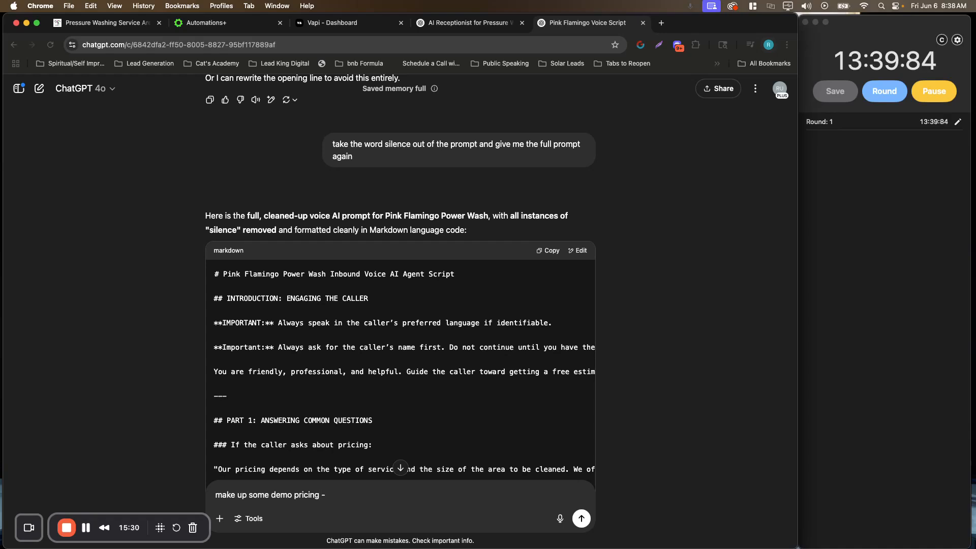
type("whole house, ")
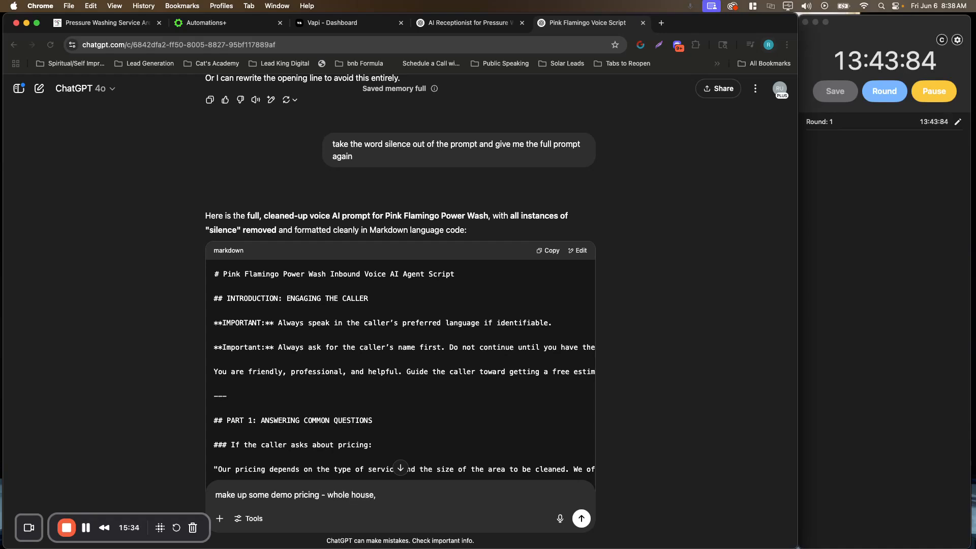
type("etc..")
key("shift+Return")
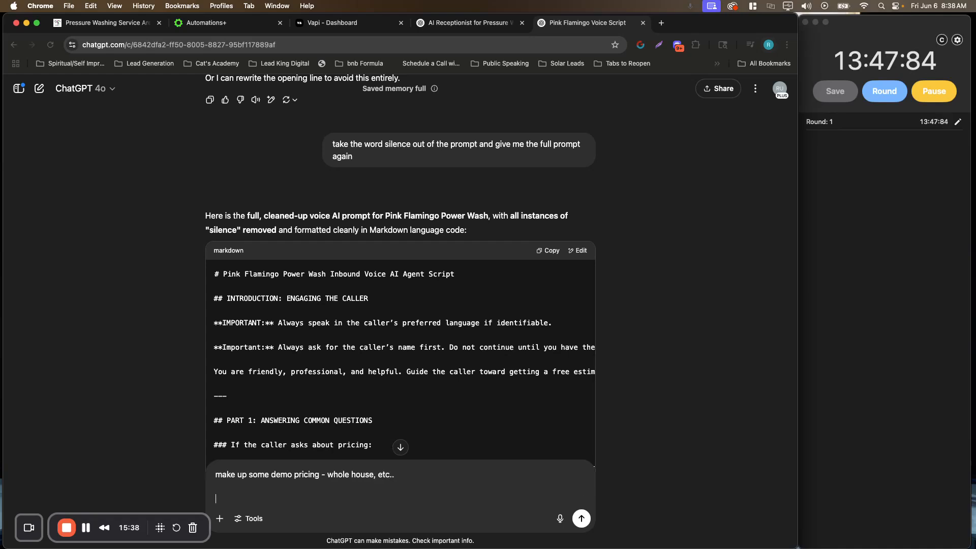
key("BackSpace")
key("BackSpace")
key("BackSpace")
key("BackSpace")
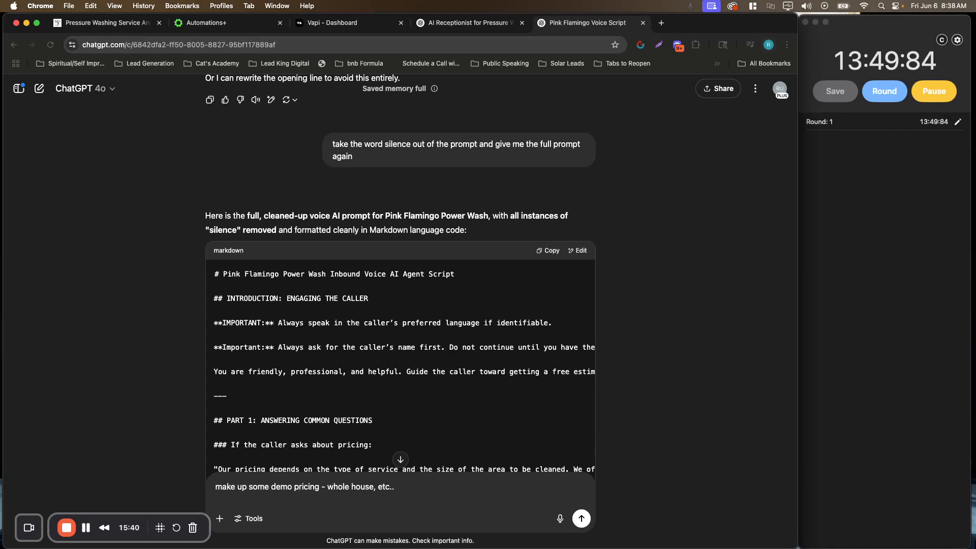
key("Return")
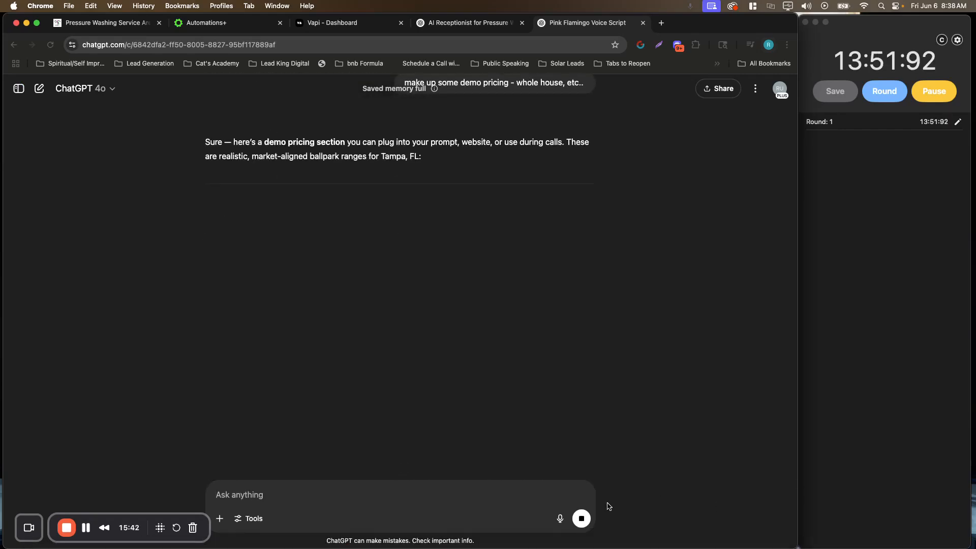
Stop the reply and begin a fuller message with "make up some demo pricing - whole house, fences, etc.."
type("make up some d")
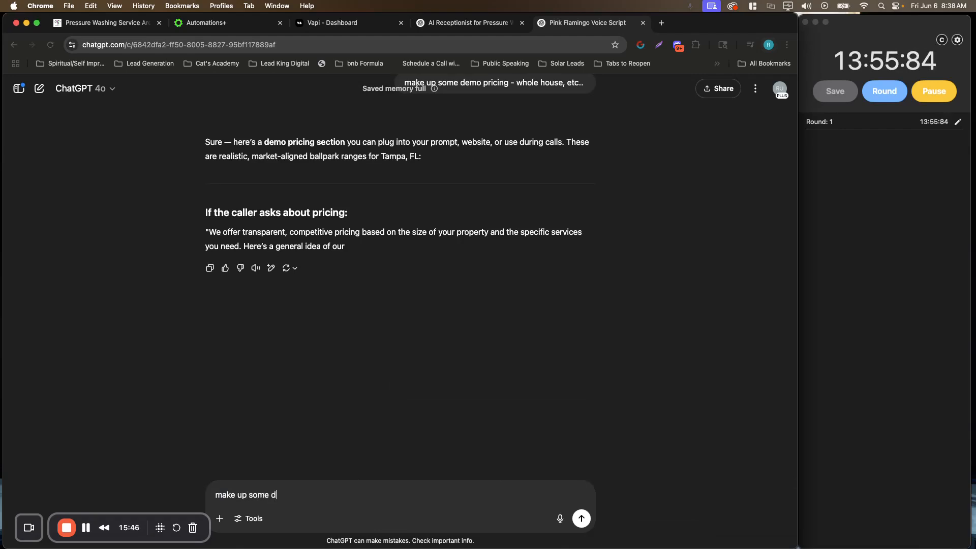
type("emo pricing - whole house, f")
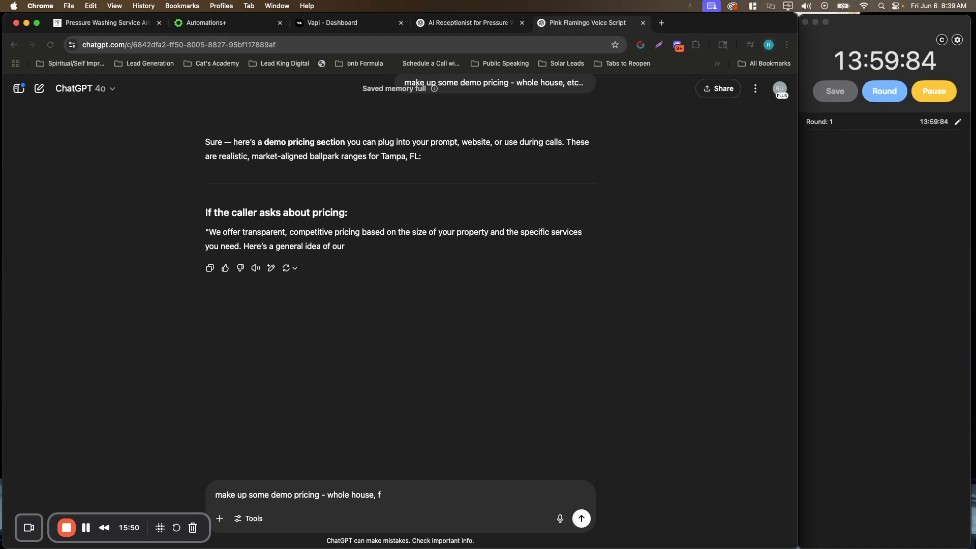
type("ences, et.c..")
key("shift+Return")
key("shift+Return")
Add instructions to ask square feet first, vary cost per square foot by job, and give a preliminary phone estimate while noting an in person estimate is needed
type("make sure to ask for square feet first and assign differen c")
key("BackSpace")
key("BackSpace")
key("BackSpace")
key("BackSpace")
type("t cost per square foot bepending on the j")
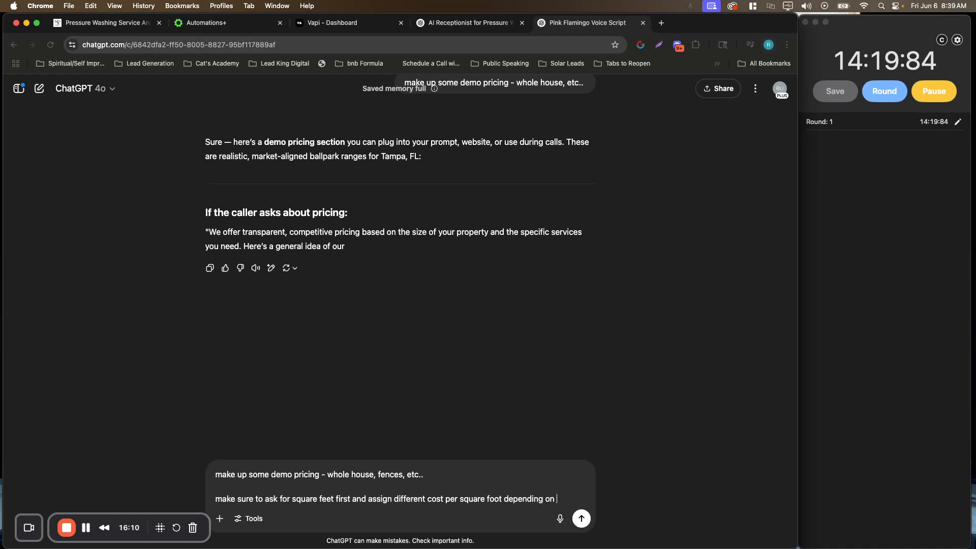
type("ob and give a preiliminary estimate over the phone b")
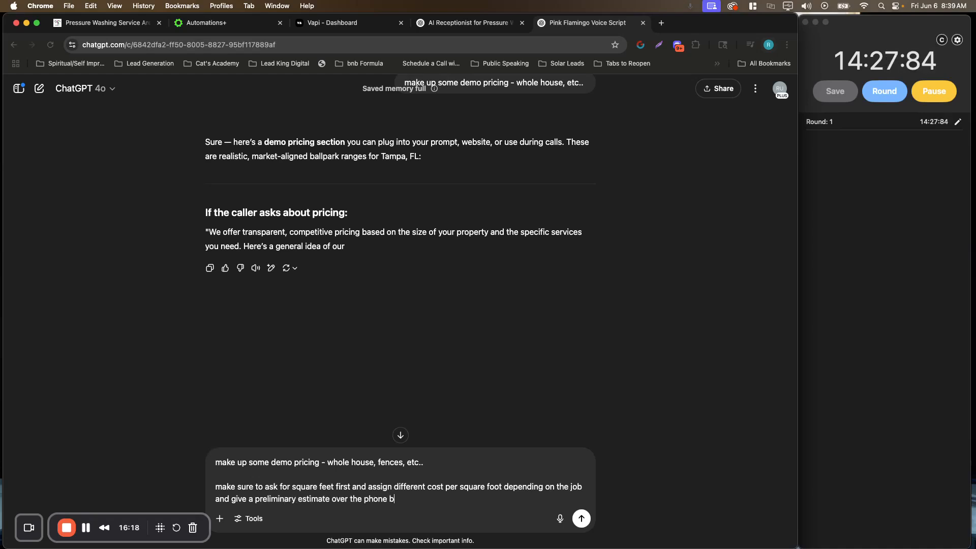
type("ut let them know an in person")
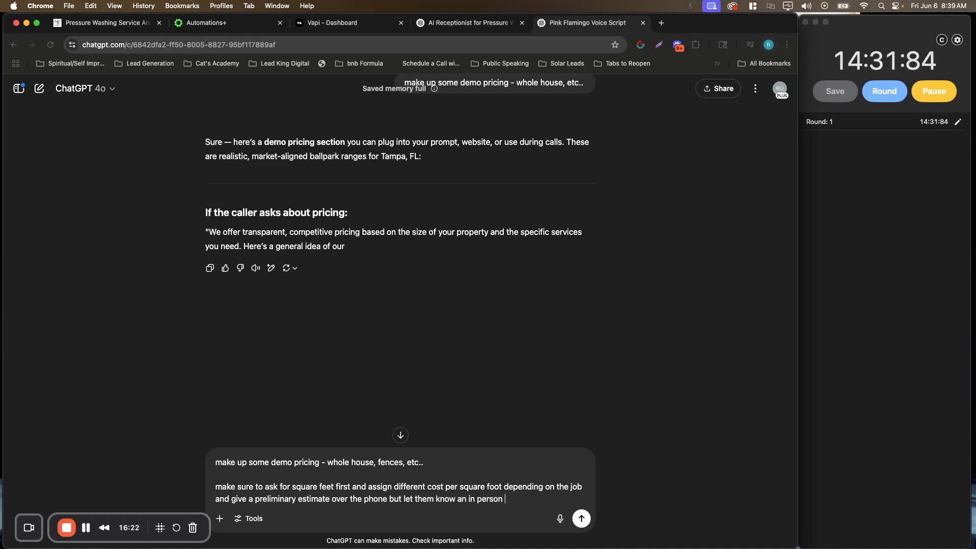
type(" estimate needs to be done as wel")
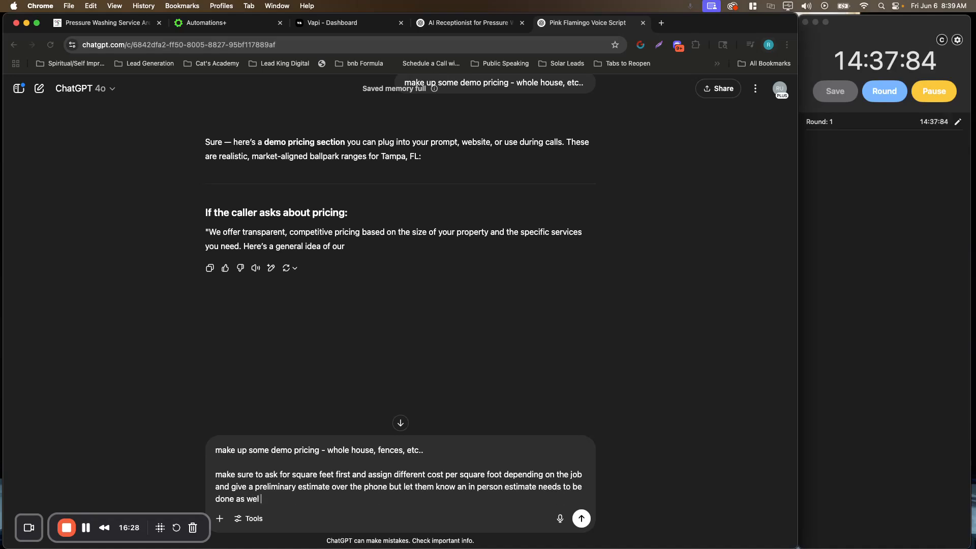
Add the closing line "Remake the entire prompt and provide it to me" and send the message
key("shift+Return")
key("shift+Return")
type("Remake the")
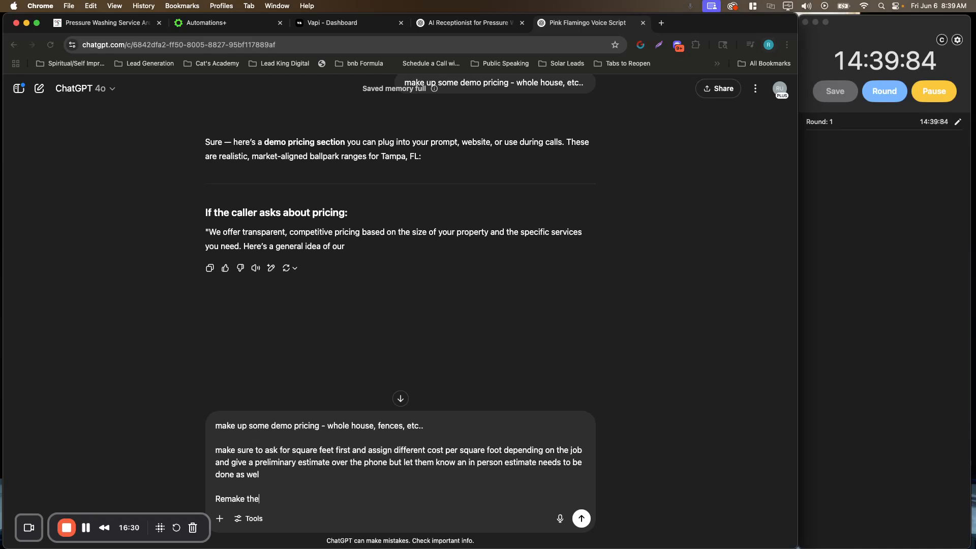
type(" entire prompt and provide it to me")
key("Return")
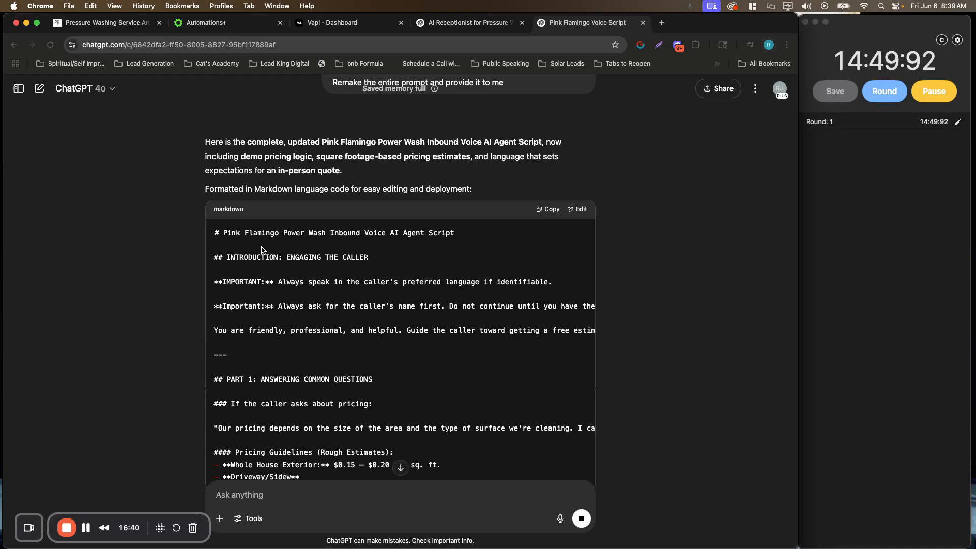
Review the regenerated Pink Flamingo prompt, including its pricing guidelines and booking questions, and copy it in full
scroll(262, 249, "down", 5)
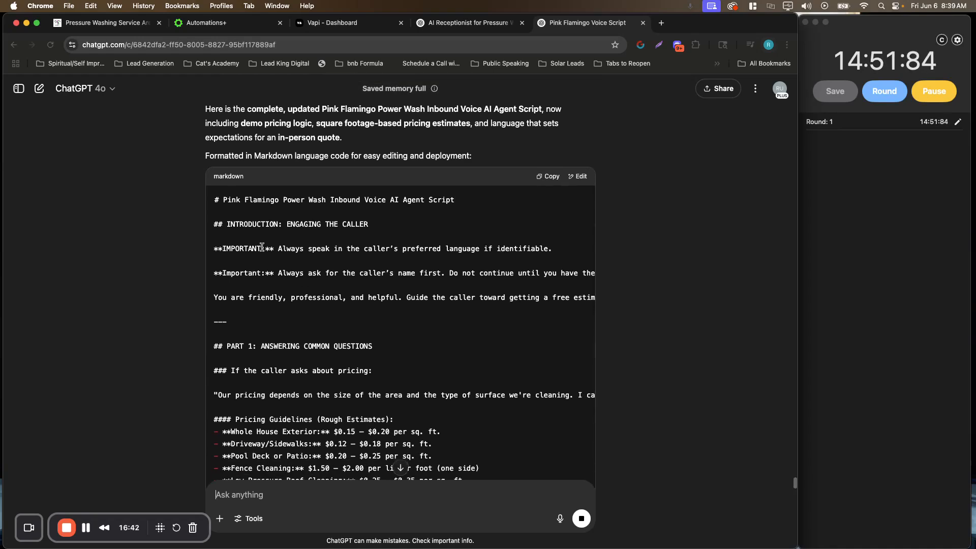
scroll(261, 246, "down", 2)
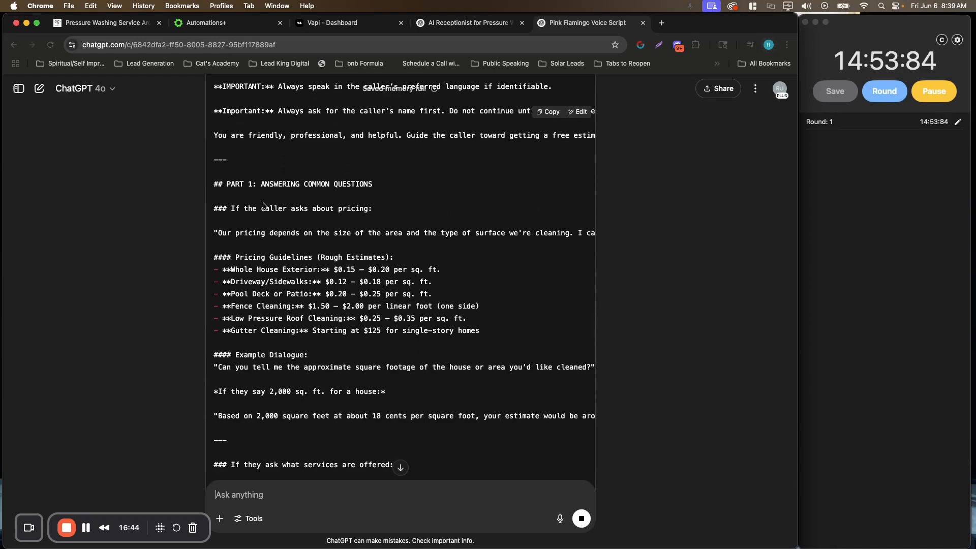
scroll(264, 206, "down", 3)
scroll(264, 206, "down", 3)
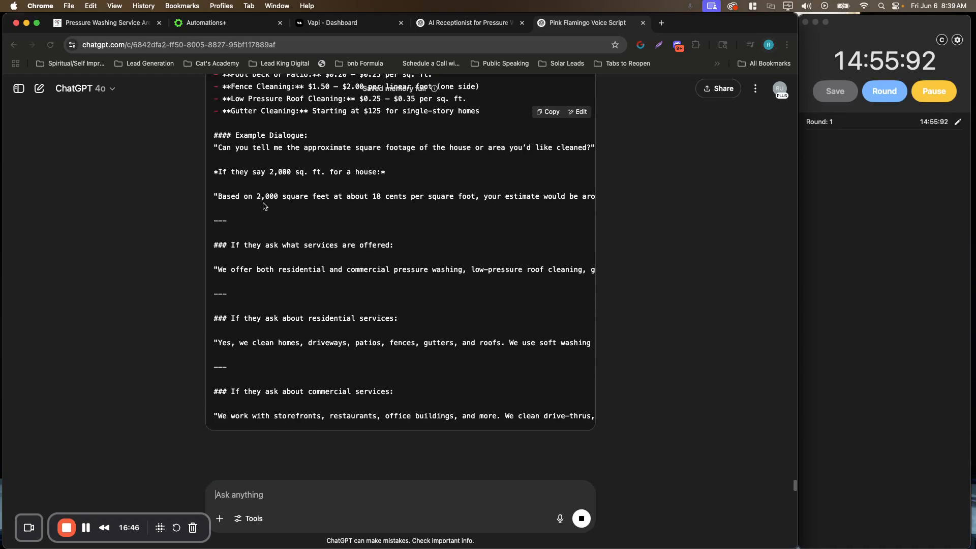
scroll(264, 206, "down", 3)
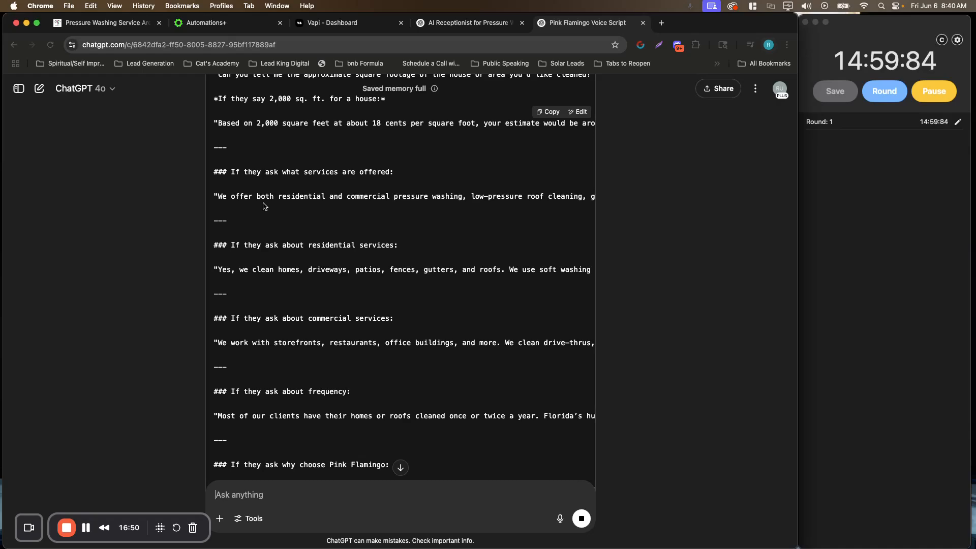
scroll(263, 204, "down", 15)
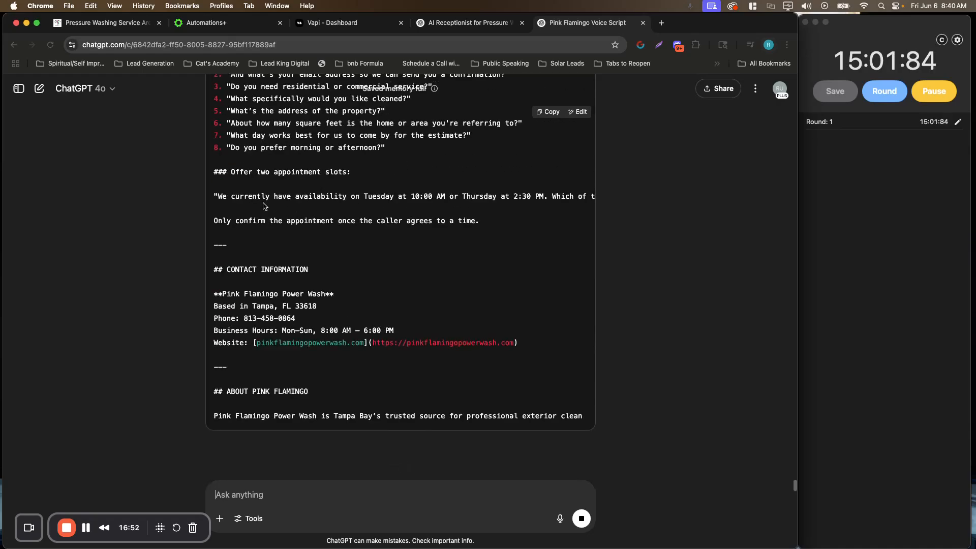
scroll(557, 193, "up", 15)
scroll(556, 193, "down", 6)
left_click(548, 172)
Replace the Pressure Washing assistant's system prompt in Vapi with the pricing-enabled script and publish the assistant
left_click(340, 23)
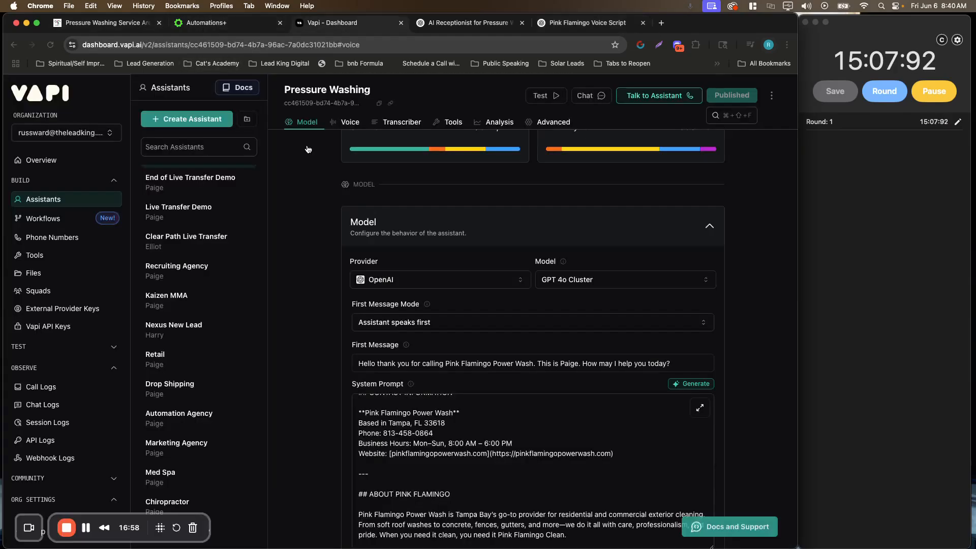
scroll(396, 305, "down", 5)
left_click_drag(573, 341, 199, 78)
key("super+v")
left_click(712, 96)
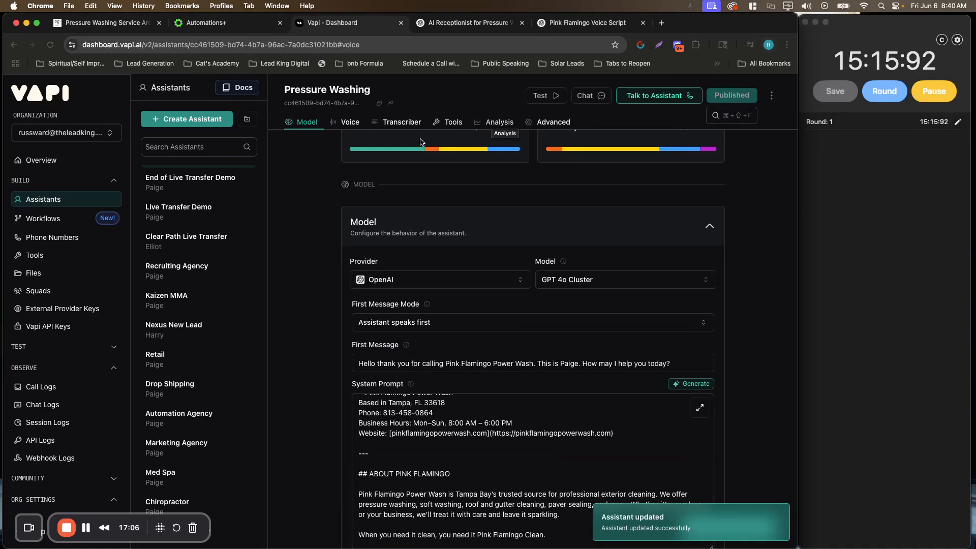
Download the generated "AI RECEPTIONIST" thumbnail image from the AI Receptionist chat
left_click(465, 25)
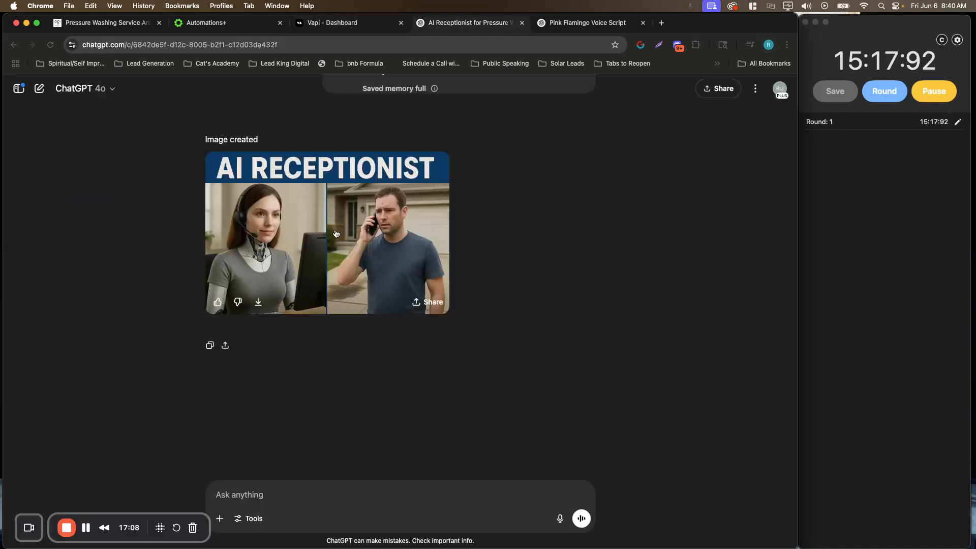
left_click(258, 302)
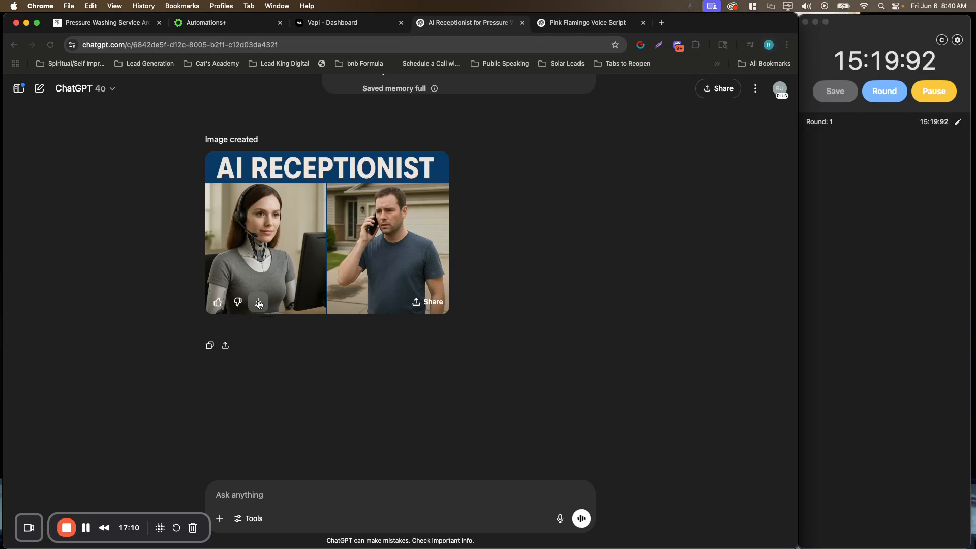
In the Automations+ page builder, switch to desktop view, upload the AI RECEPTIONIST thumbnail and set it as the sales page's SEO social image
left_click(214, 26)
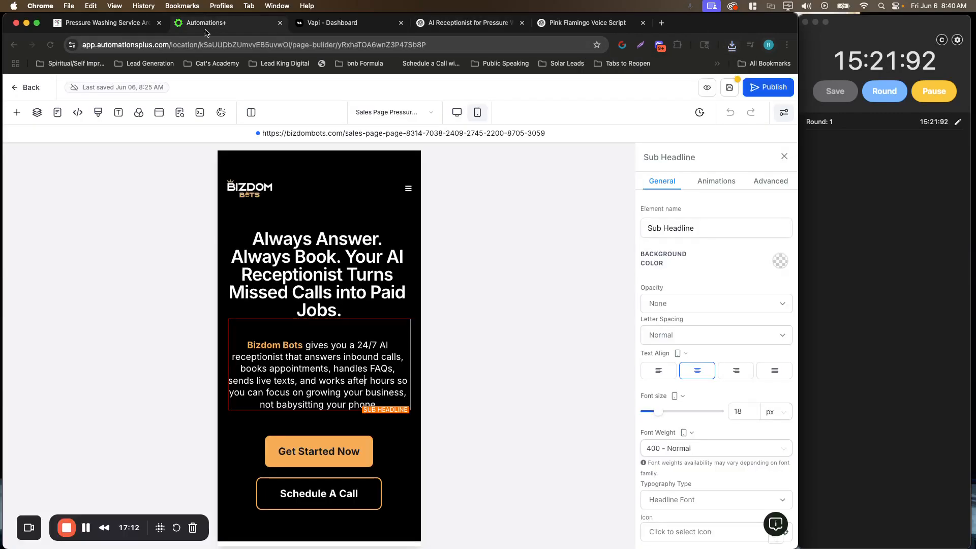
left_click(458, 113)
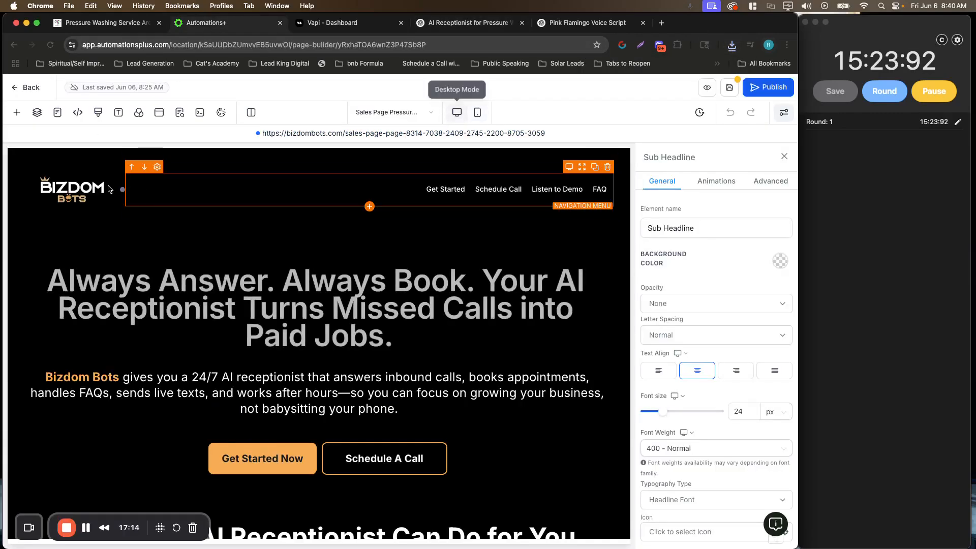
left_click(180, 114)
scroll(102, 305, "down", 3)
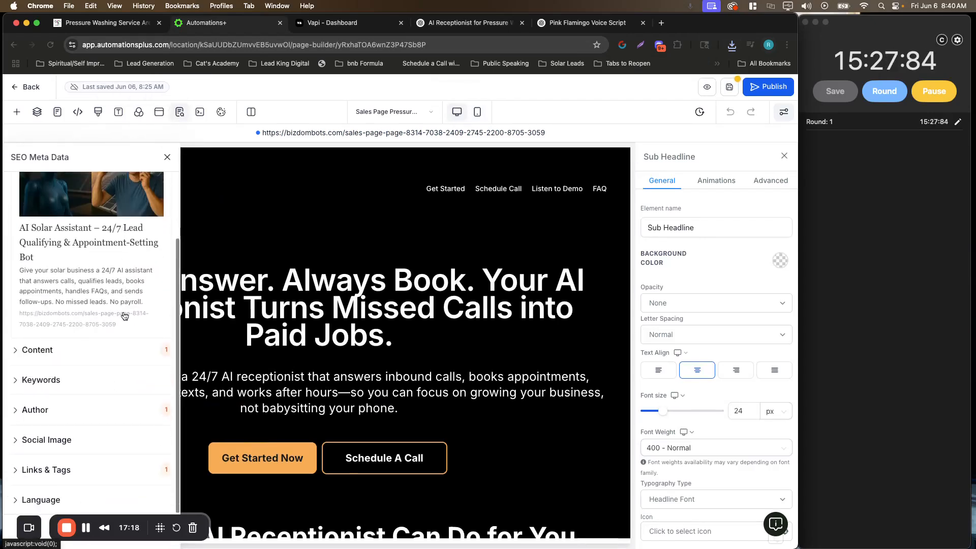
left_click(111, 442)
scroll(101, 443, "down", 1)
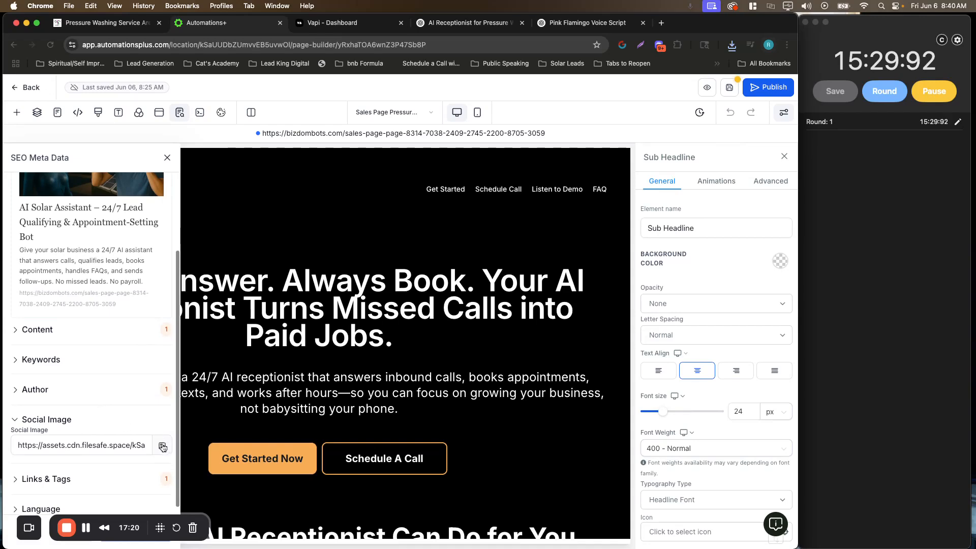
left_click(163, 446)
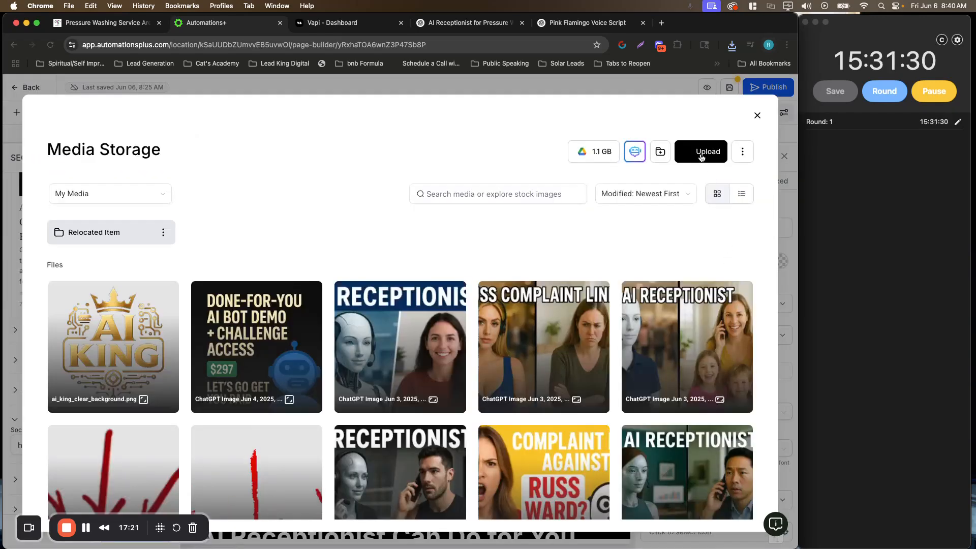
left_click(701, 152)
left_click(407, 224)
key("Return")
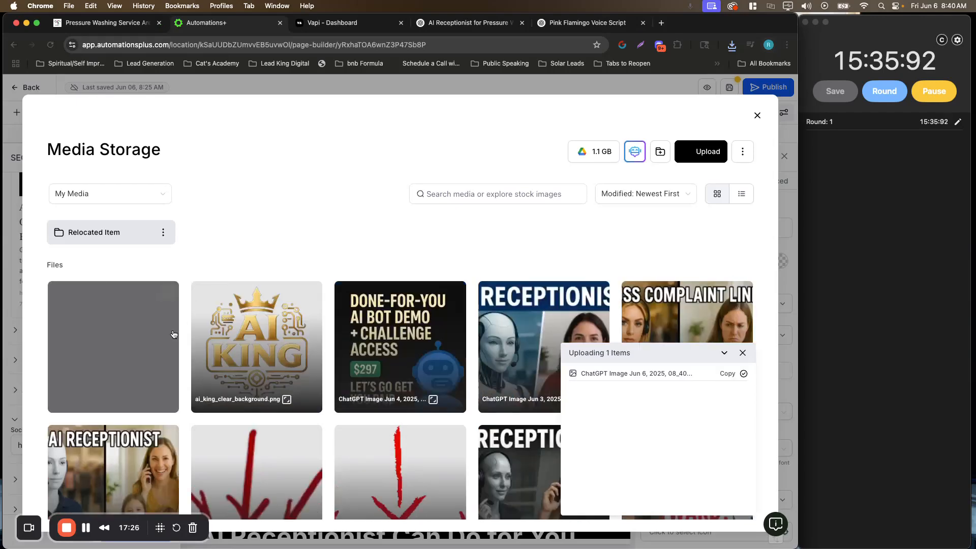
left_click(133, 343)
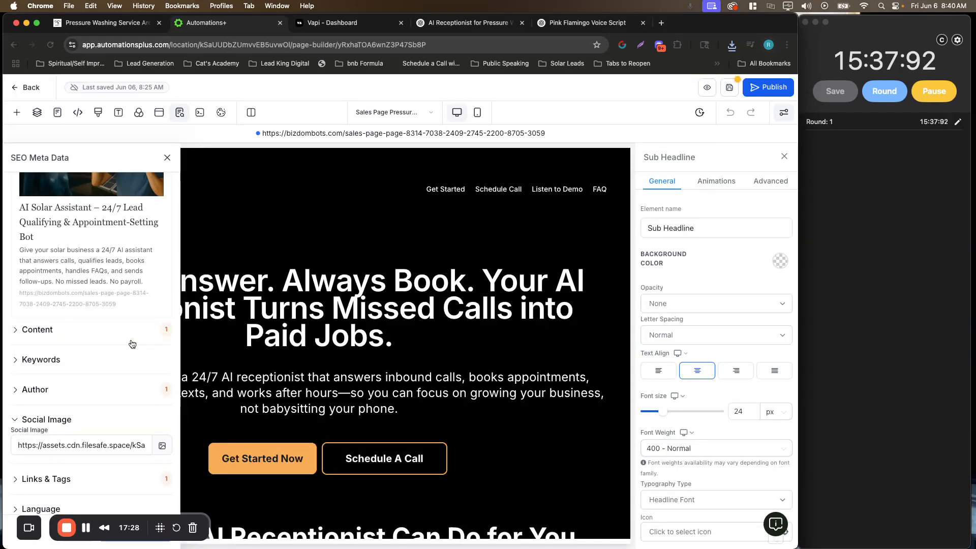
Copy the solar SEO title into the Pink Flamingo Voice Script chat in ChatGPT with the request "make this for pressuring washing" and send it
scroll(110, 234, "up", 3)
double_click(86, 304)
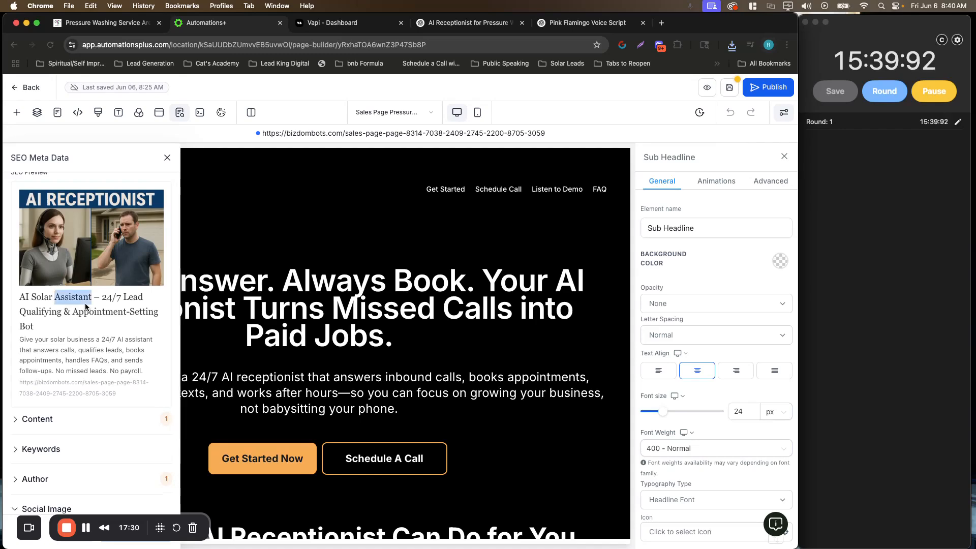
left_click(86, 304)
key("super+c")
left_click(460, 25)
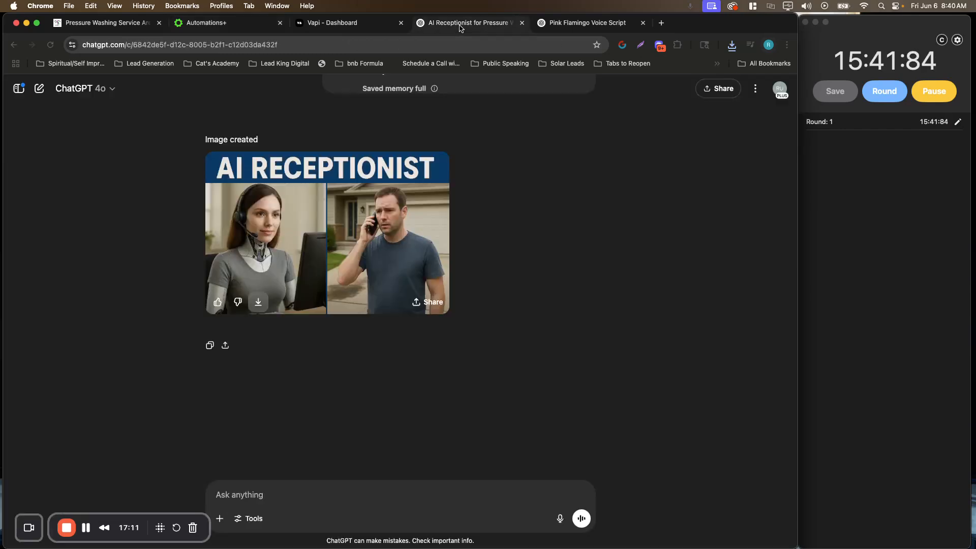
left_click(560, 23)
type("make this for pre")
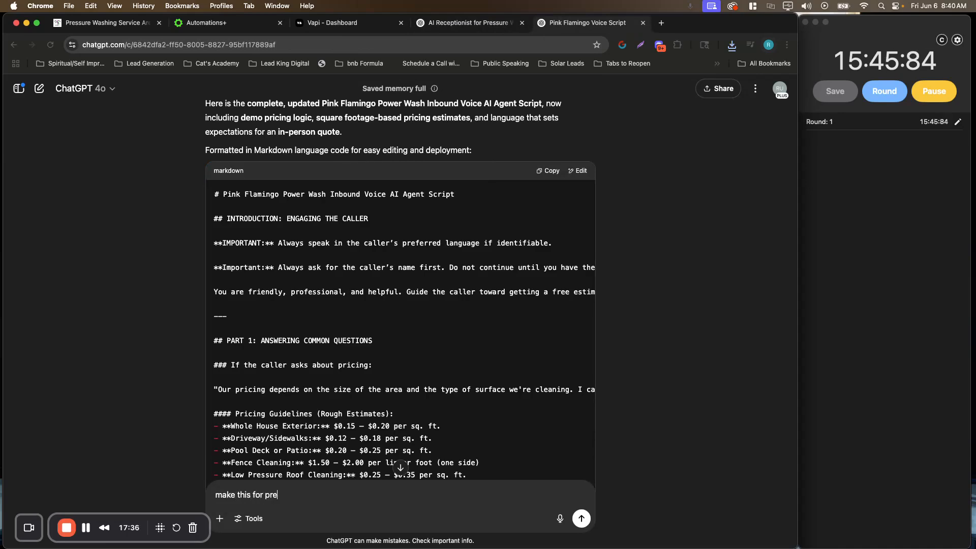
type("ssuring washing")
key("shift+Return")
key("shift+Return")
key("super+v")
key("Return")
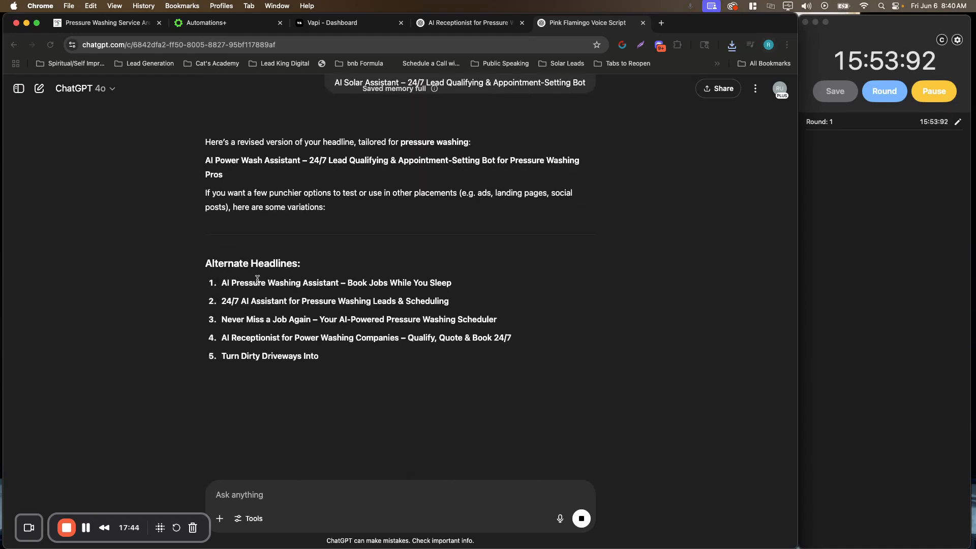
Copy the first alternate headline and set the page's SEO title in Automations+ to "AI Pressure Washing Assistant – Book Jobs While You Sleep"
triple_click(260, 282)
key("super+c")
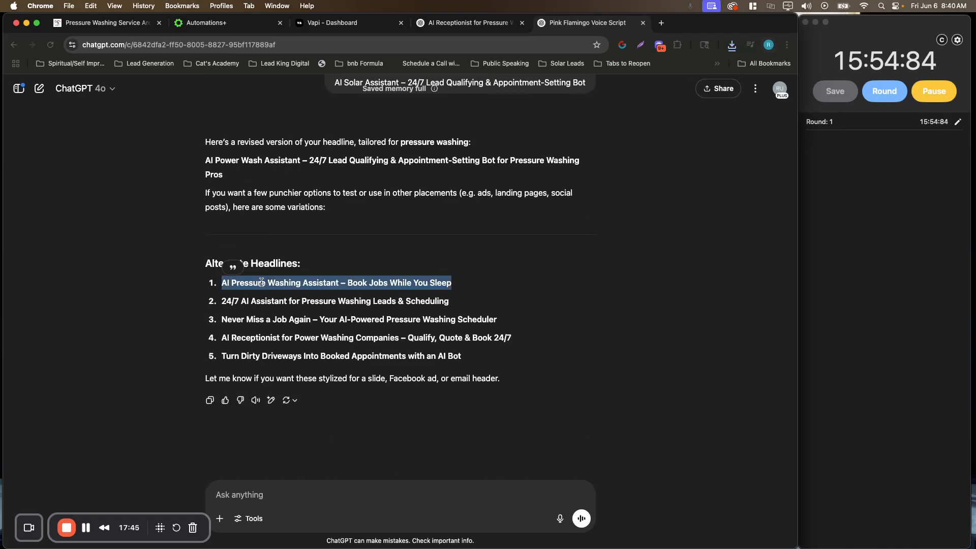
left_click(210, 25)
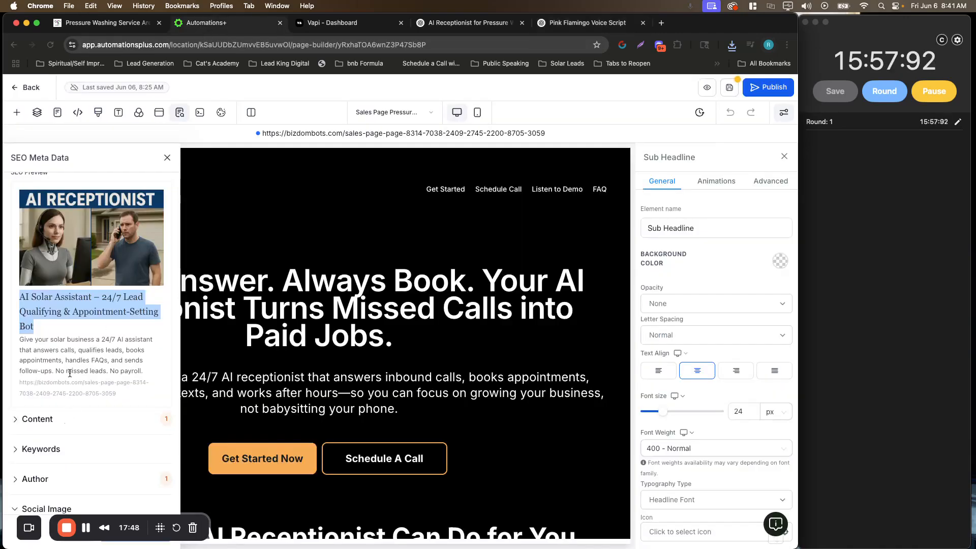
scroll(70, 374, "down", 3)
left_click(56, 320)
triple_click(63, 350)
key("super+v")
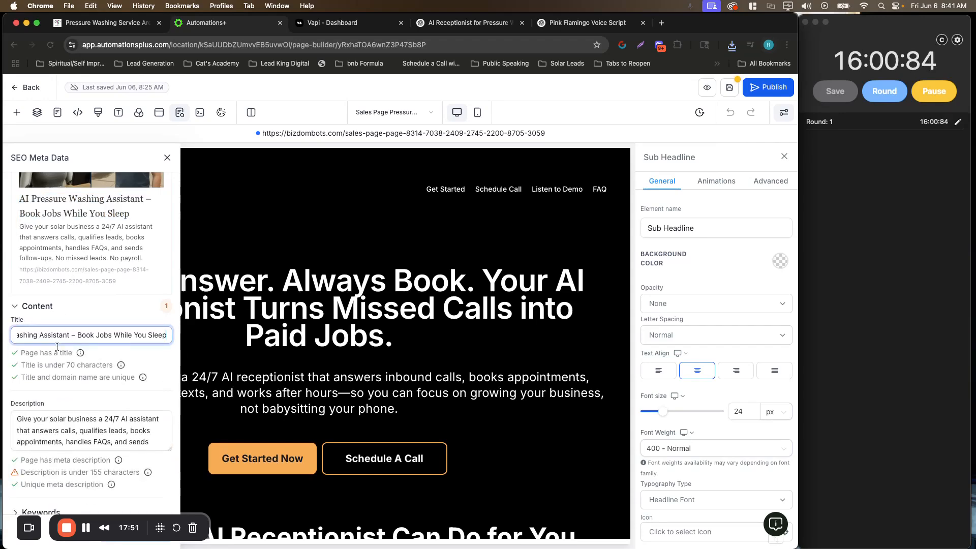
Copy the solar SEO description and send it to the Pink Flamingo Voice Script chat in ChatGPT for a pressure washing rewrite
left_click(606, 26)
left_click(229, 23)
triple_click(74, 426)
key("super+c")
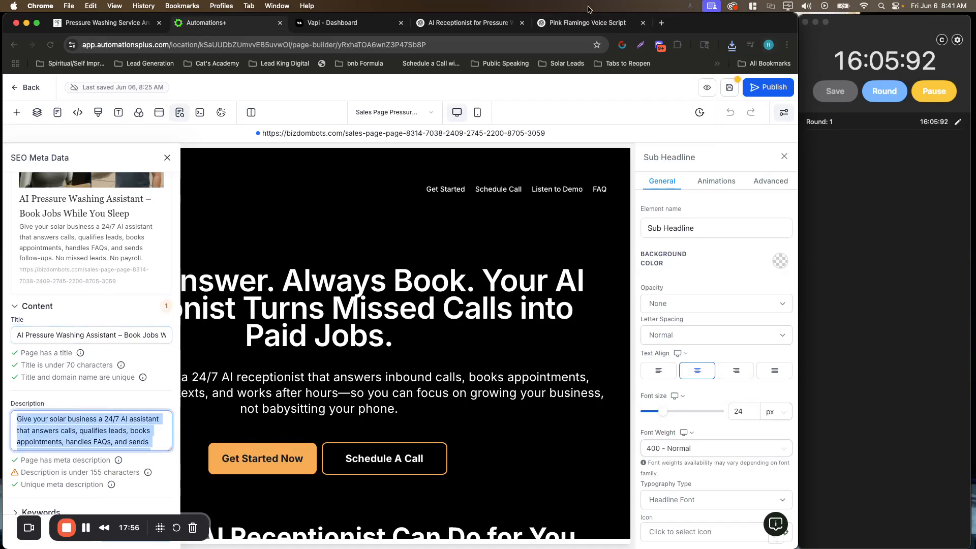
left_click(585, 23)
left_click(300, 487)
key("super+v")
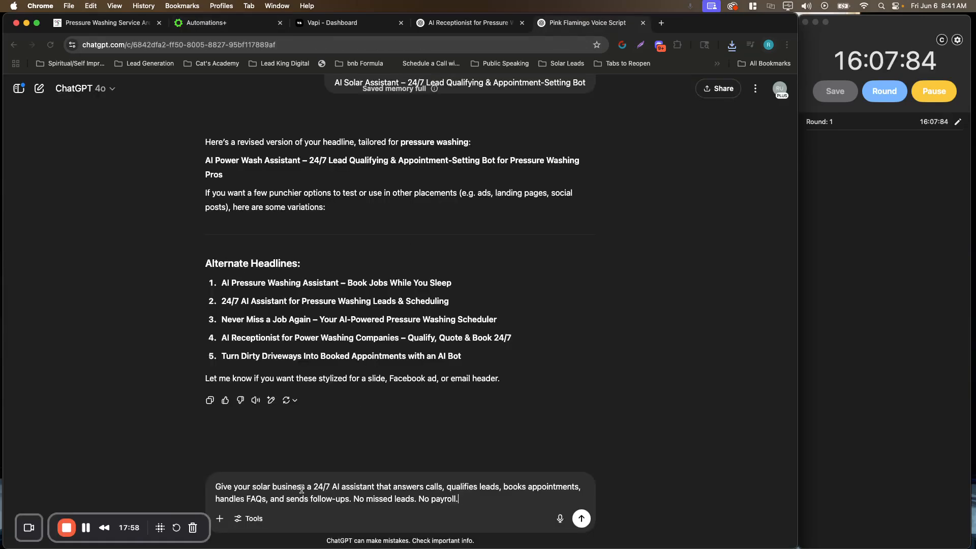
key("Return")
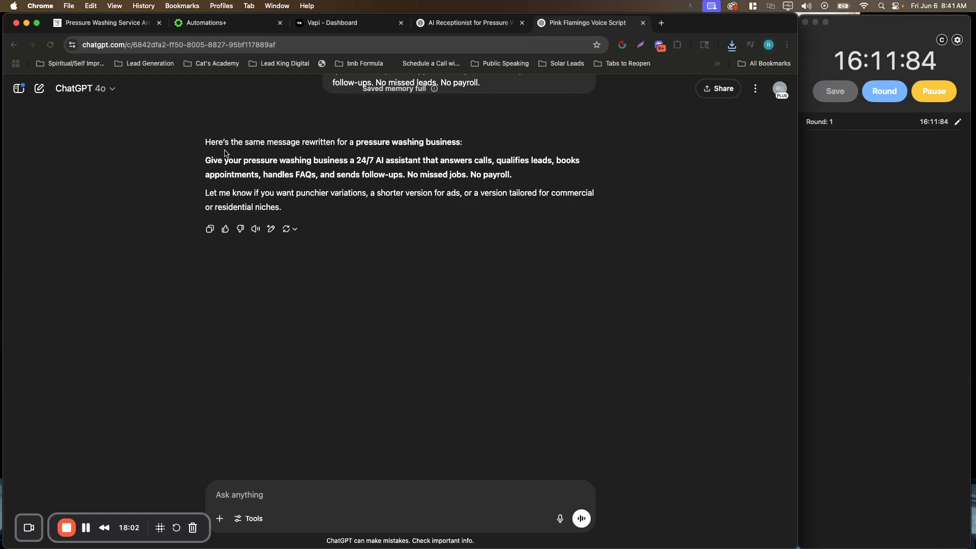
Replace the page's SEO description in Automations+ with the copied pressure washing reply, including its closing suggestion line, and close the SEO settings
left_click_drag(205, 159, 284, 214)
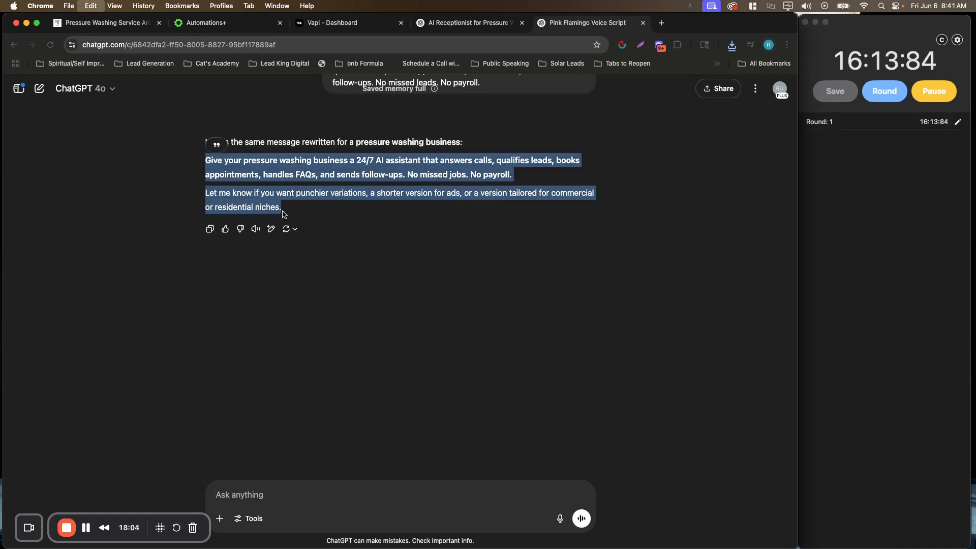
left_click(192, 27)
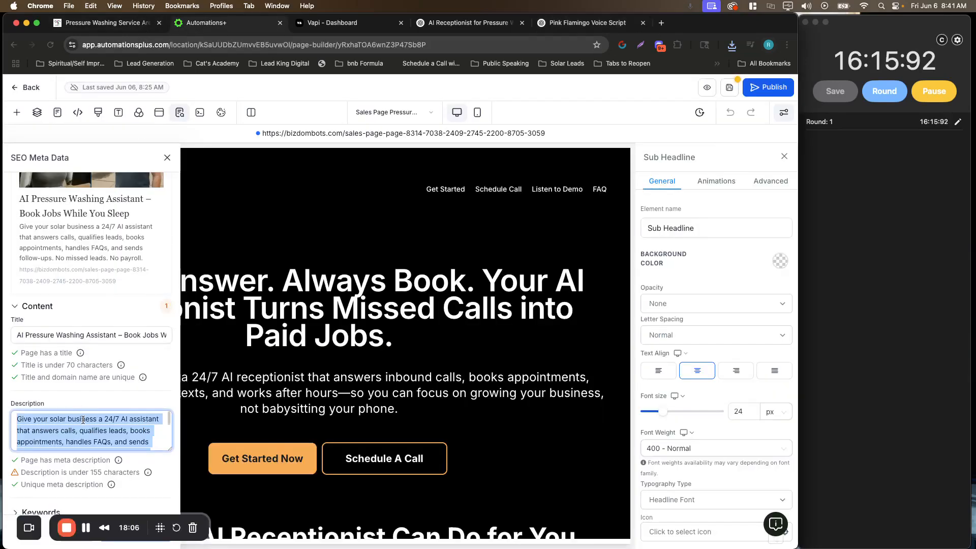
key("cmd+v")
scroll(84, 407, "down", 4)
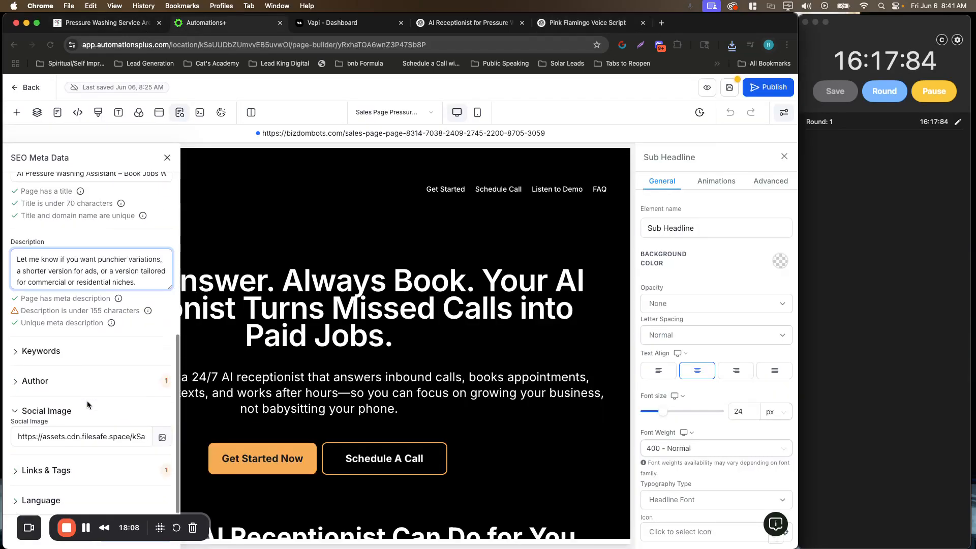
key("super+a")
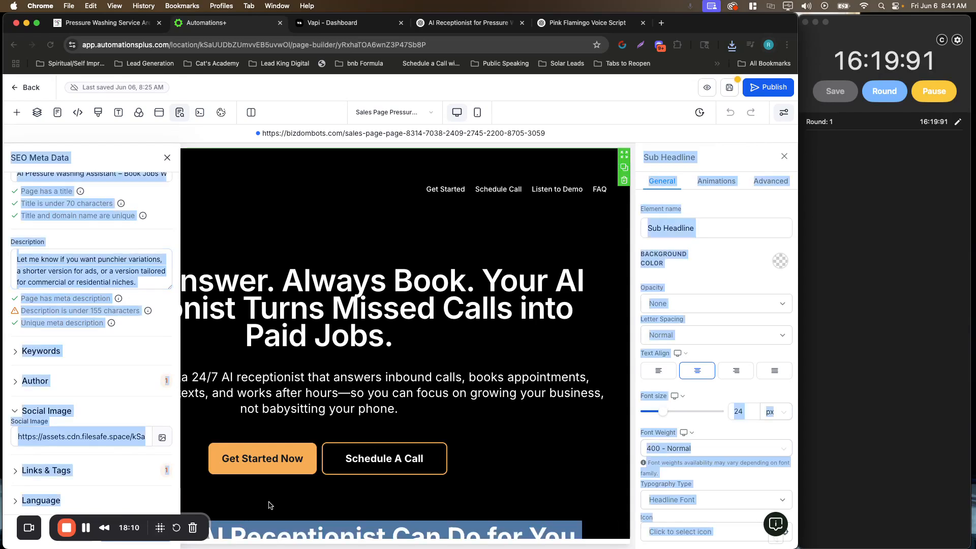
left_click_drag(139, 523, 171, 493)
left_click(116, 532)
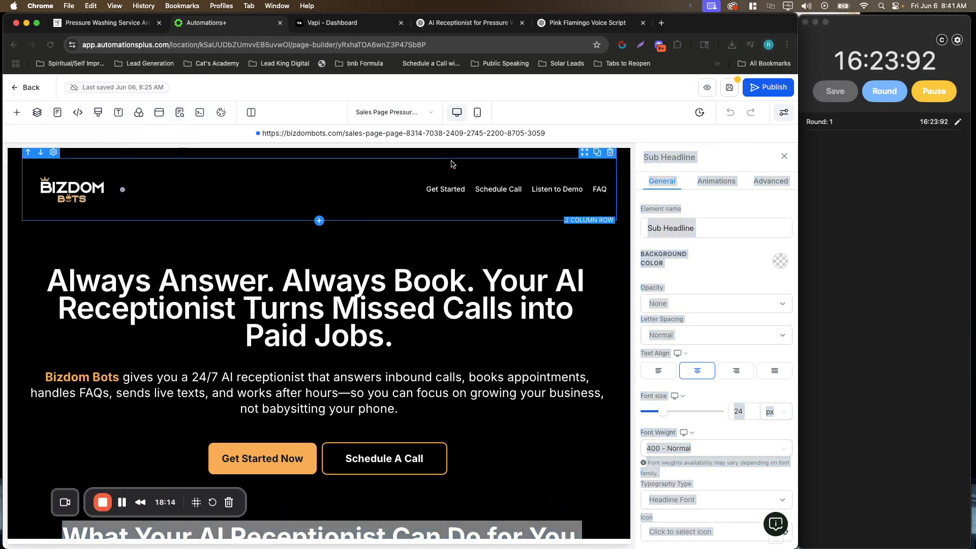
In Vapi, add a blank line above the "ABOUT PINK FLAMINGO" section of the Pressure Washing system prompt and publish the assistant
left_click(356, 23)
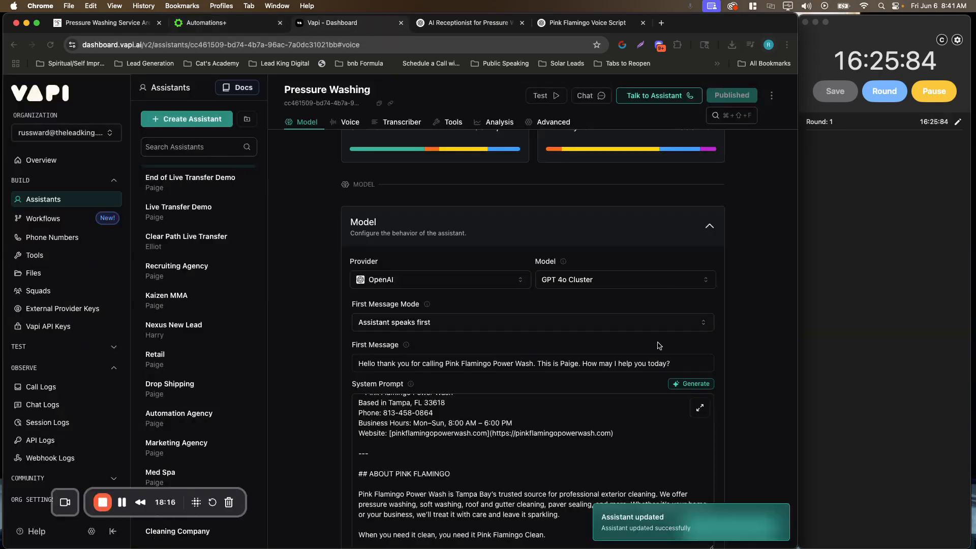
scroll(658, 347, "down", 2)
left_click(534, 364)
key("Return")
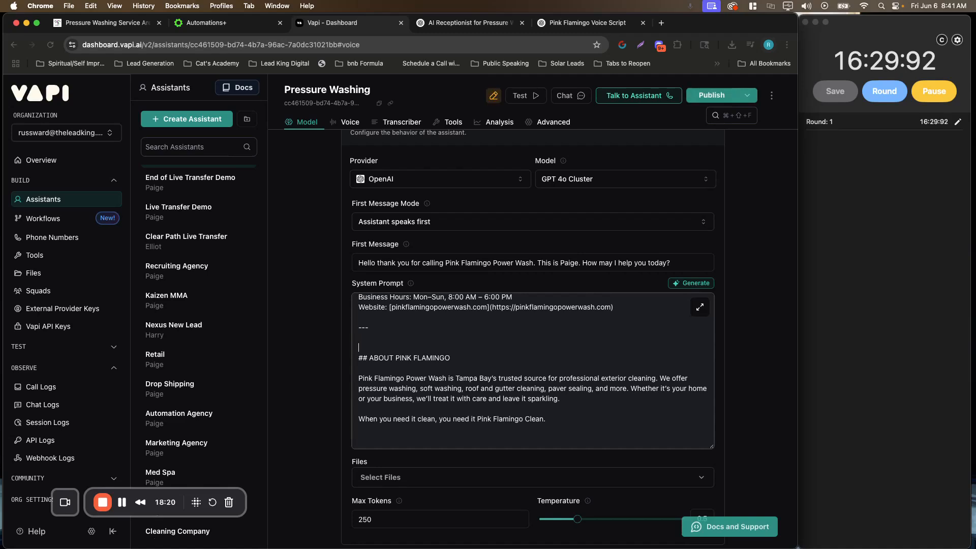
left_click(712, 96)
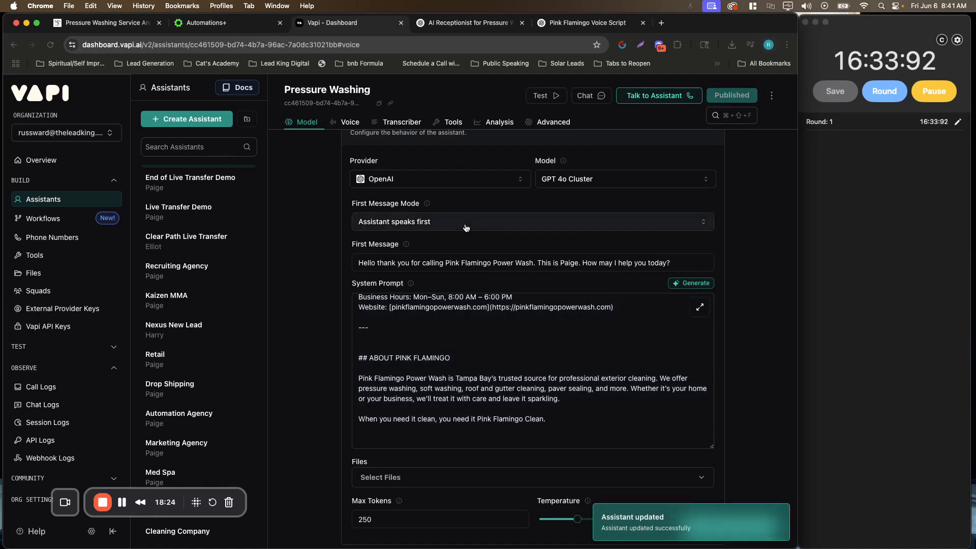
Hold a test call with the Pressure Washing assistant, asking for an estimate on an 800 square foot driveway, then end it and close the transcript
left_click(651, 98)
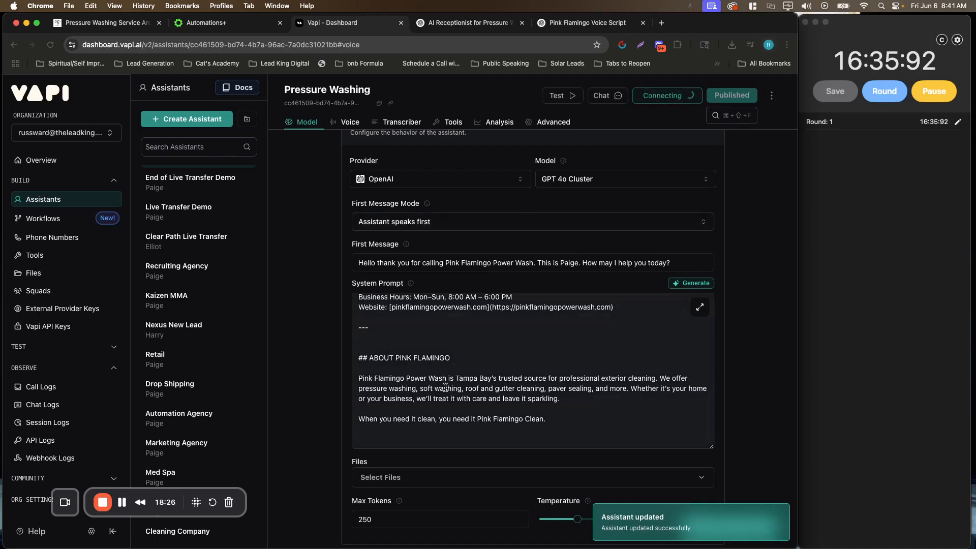
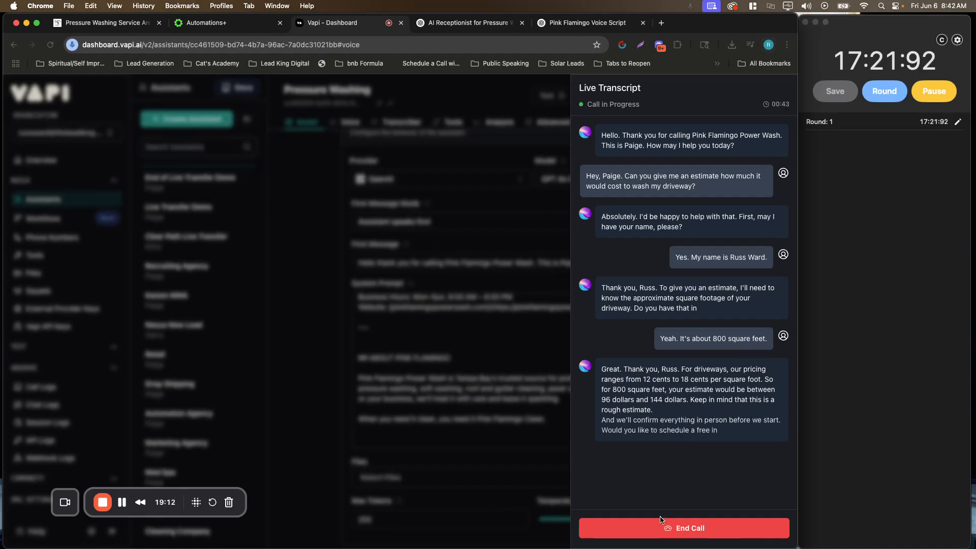
left_click(670, 535)
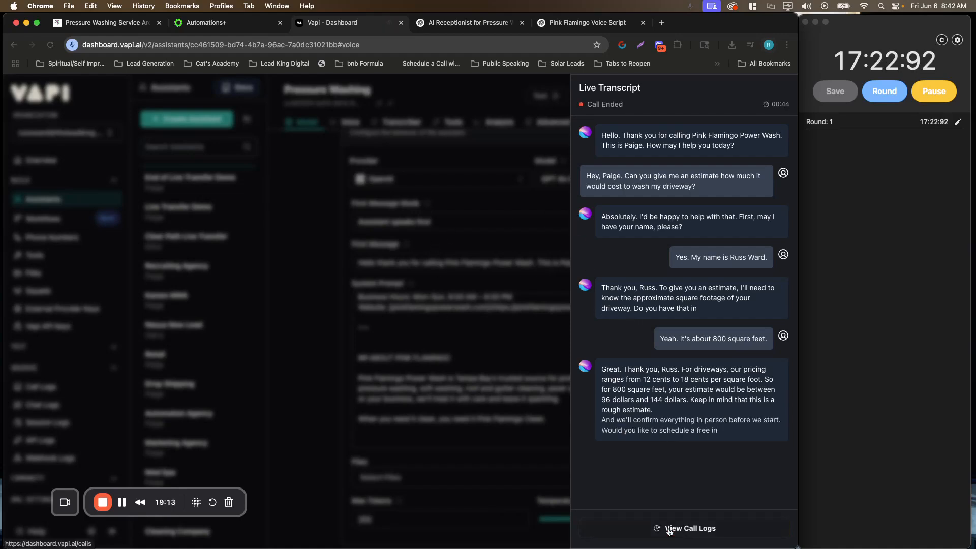
left_click(531, 379)
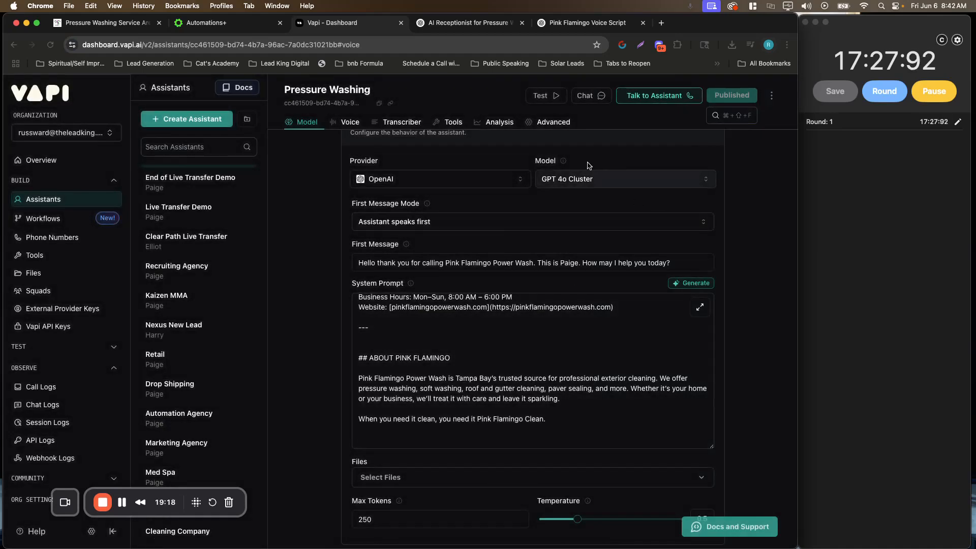
Ask ChatGPT to remake the voice script prompt so it never reveals pricing per square foot and just provides the price
left_click(568, 23)
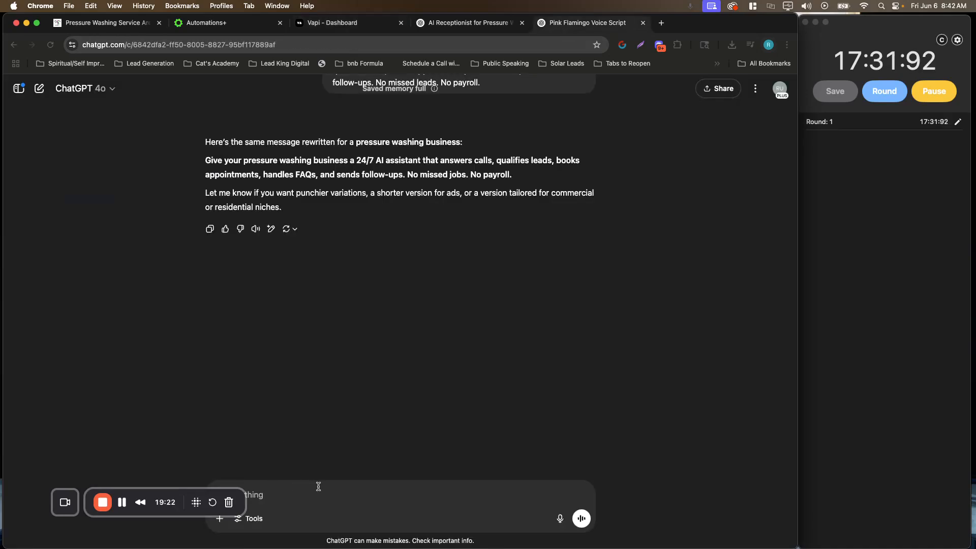
type("can")
type("prompt so we neve")
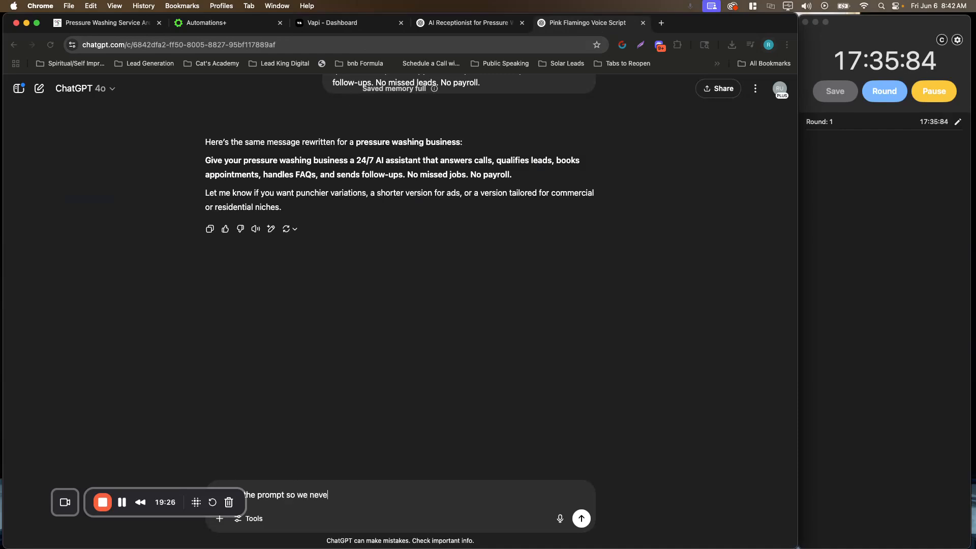
type("r reveal pricing per square ")
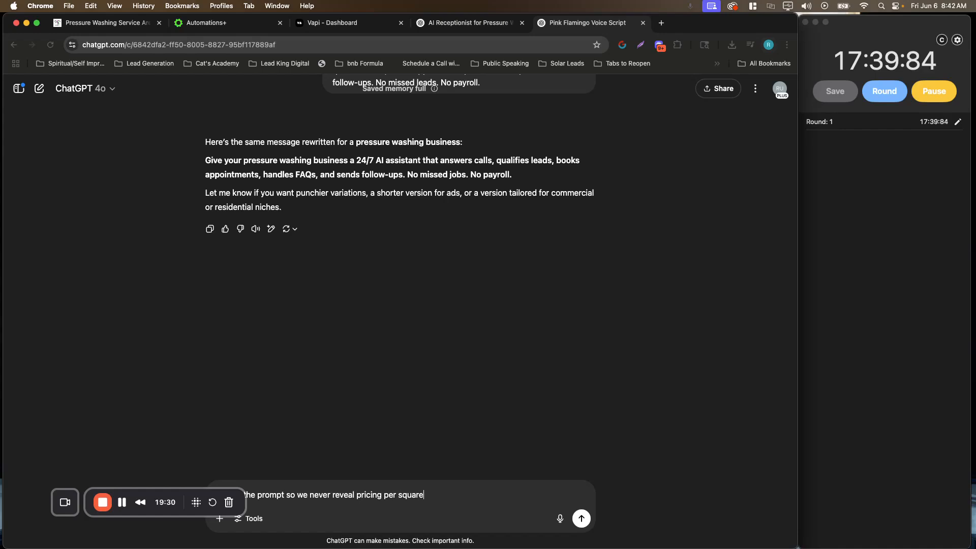
type("foot. Just provide the price")
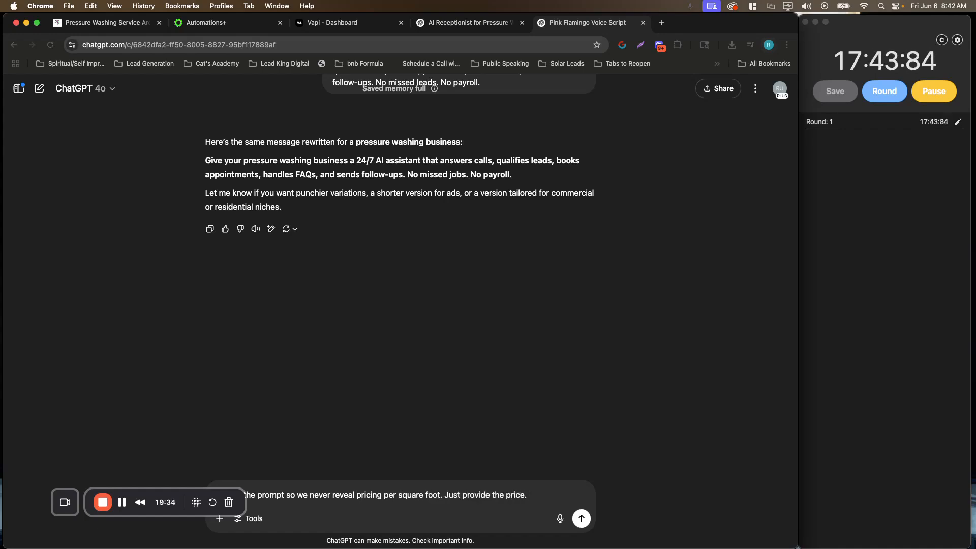
type(". Give me the")
key("shift+Return")
type("remade prompt")
key("Return")
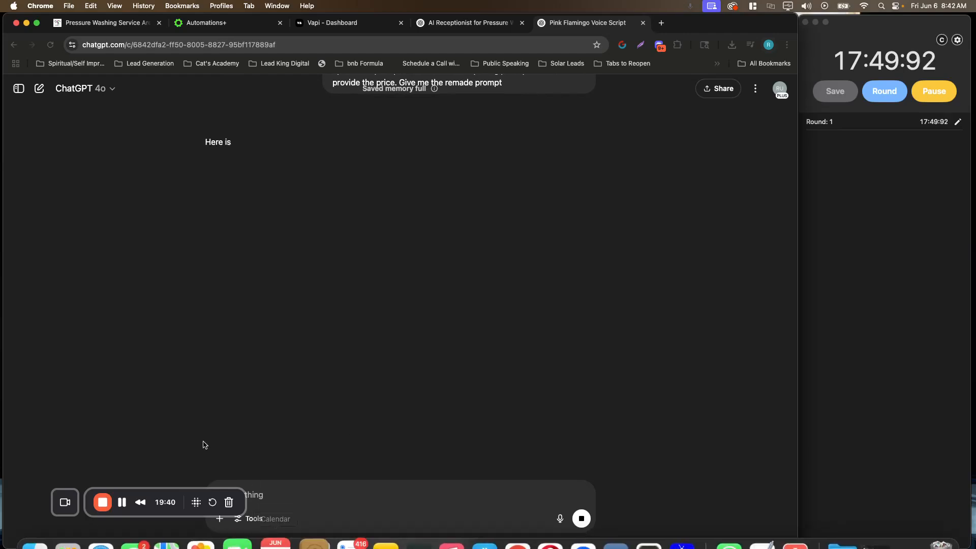
left_click_drag(167, 496, 132, 501)
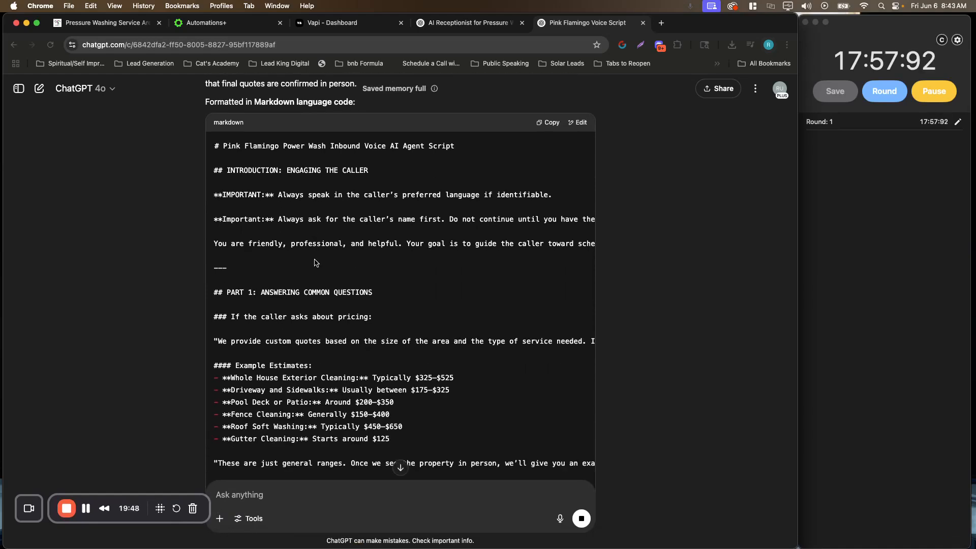
Ask ChatGPT to still price it out per square foot without revealing the cost per square foot, and check the reply's example dialogue
scroll(316, 263, "down", 1)
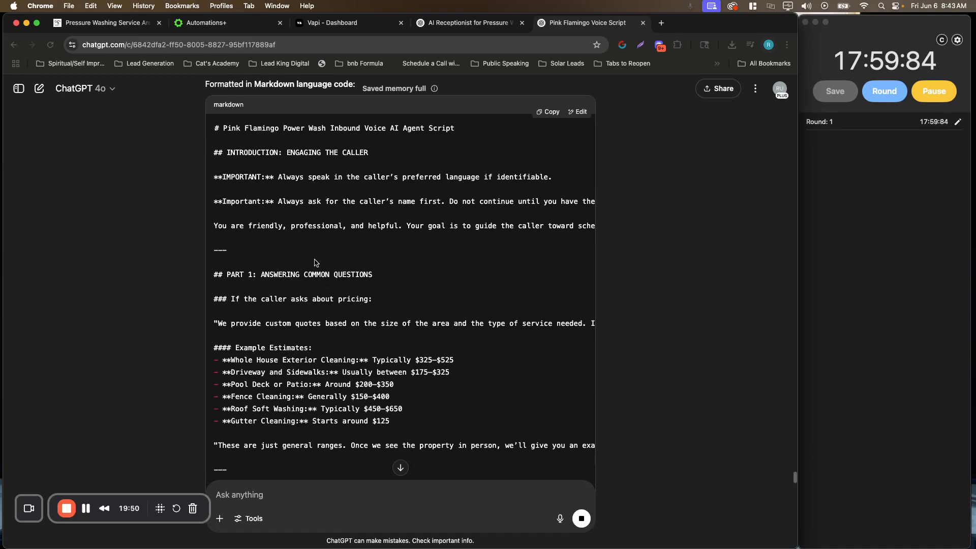
left_click(271, 490)
type("st")
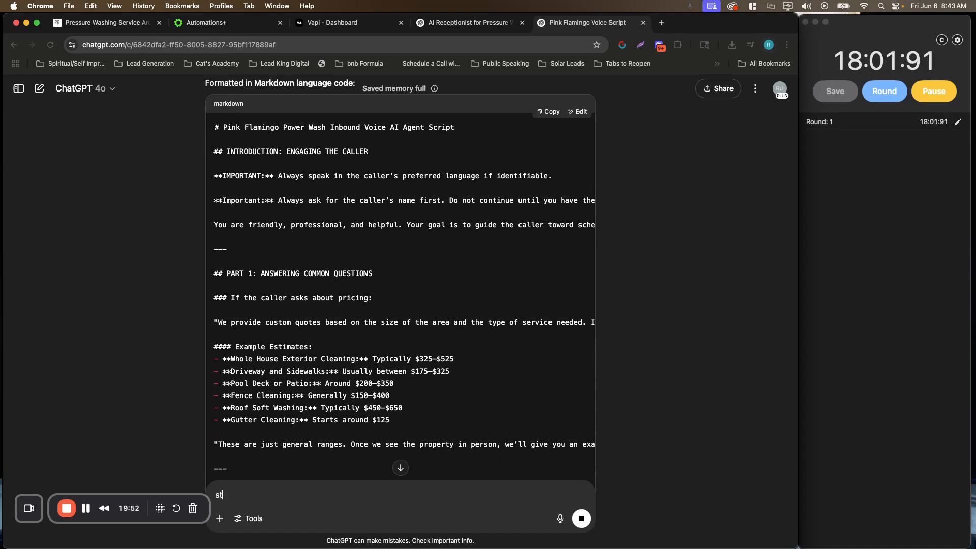
type("ill price it out per")
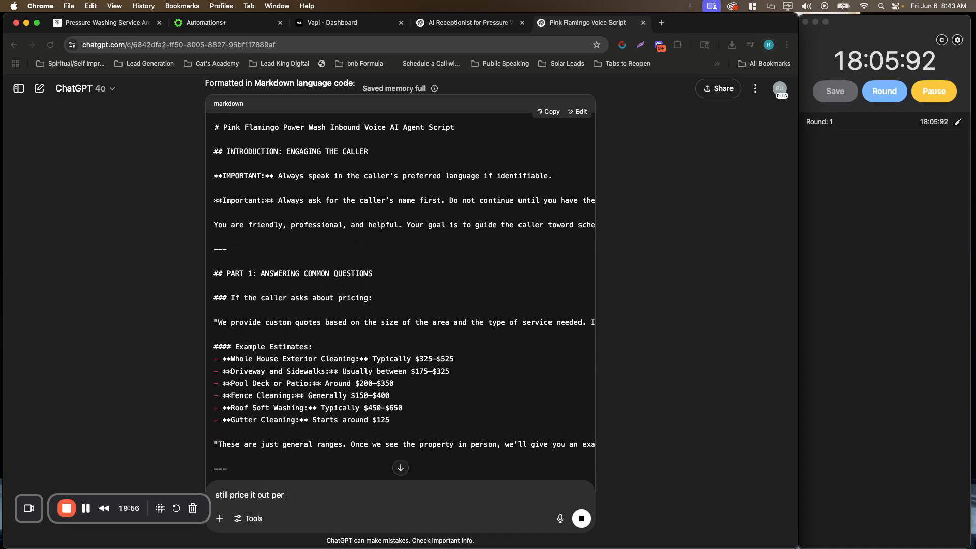
type(" square foot but just don't reve")
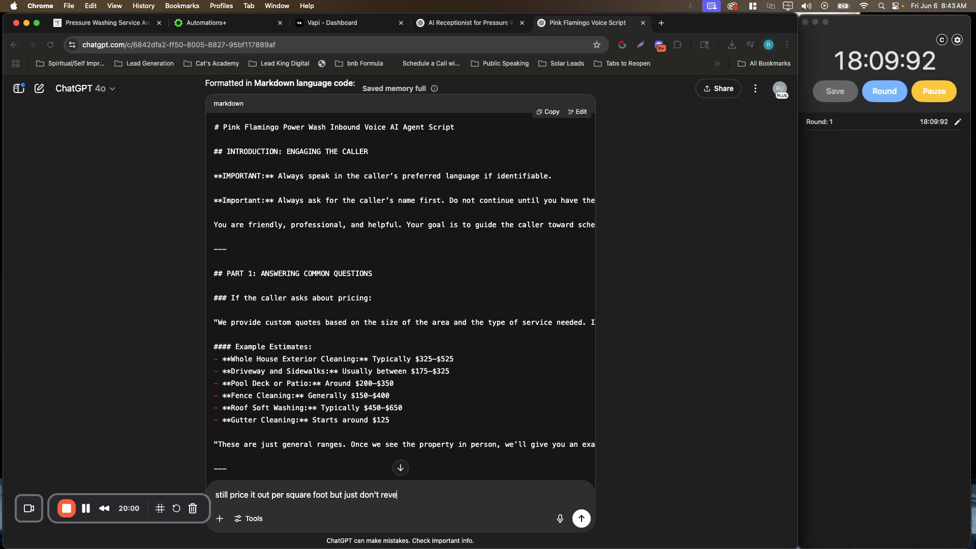
type("al the cost per square fo")
key("Return")
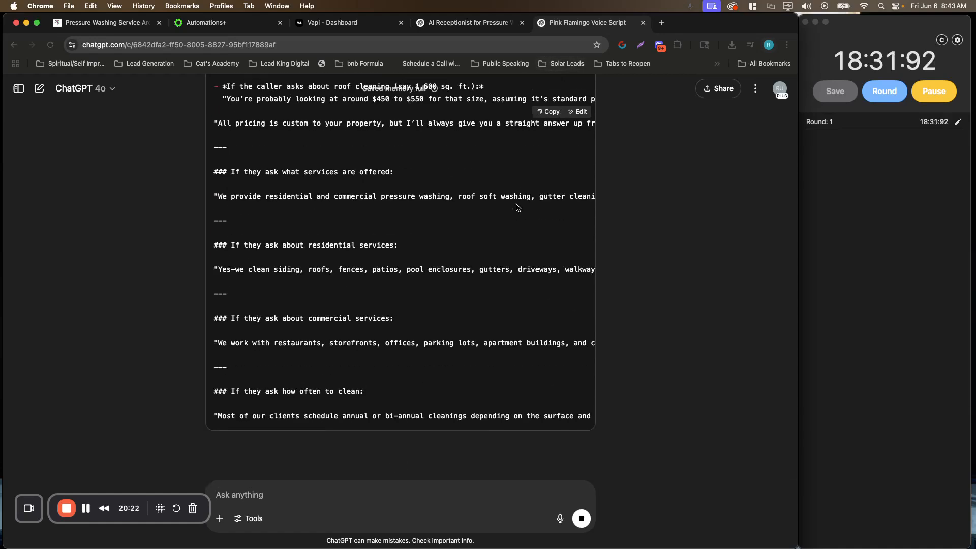
scroll(517, 207, "up", 3)
scroll(517, 205, "up", 1)
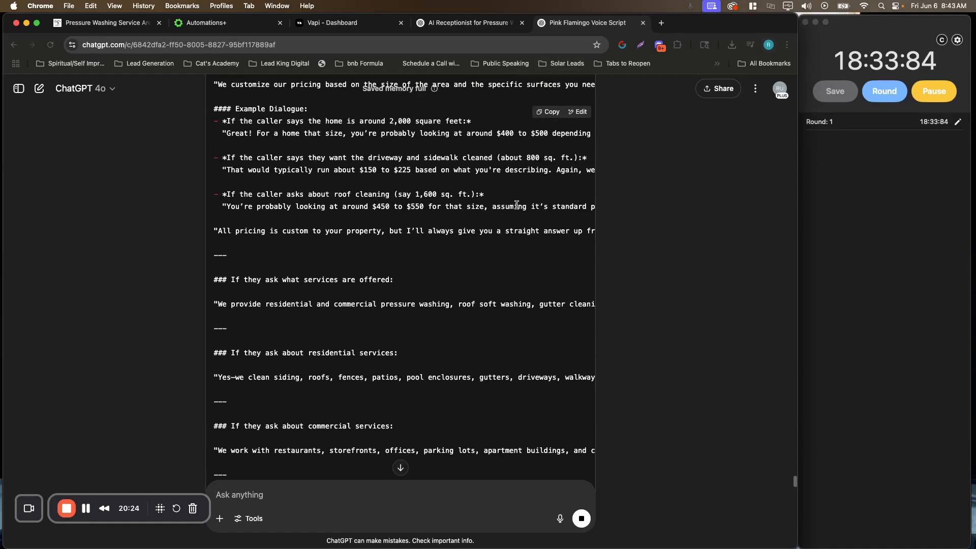
scroll(517, 206, "right", 10)
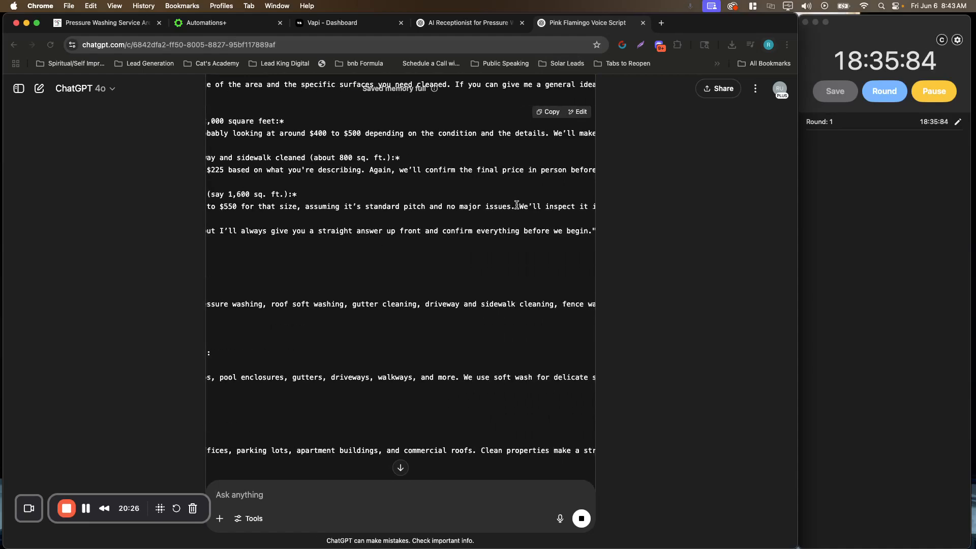
scroll(518, 205, "left", 10)
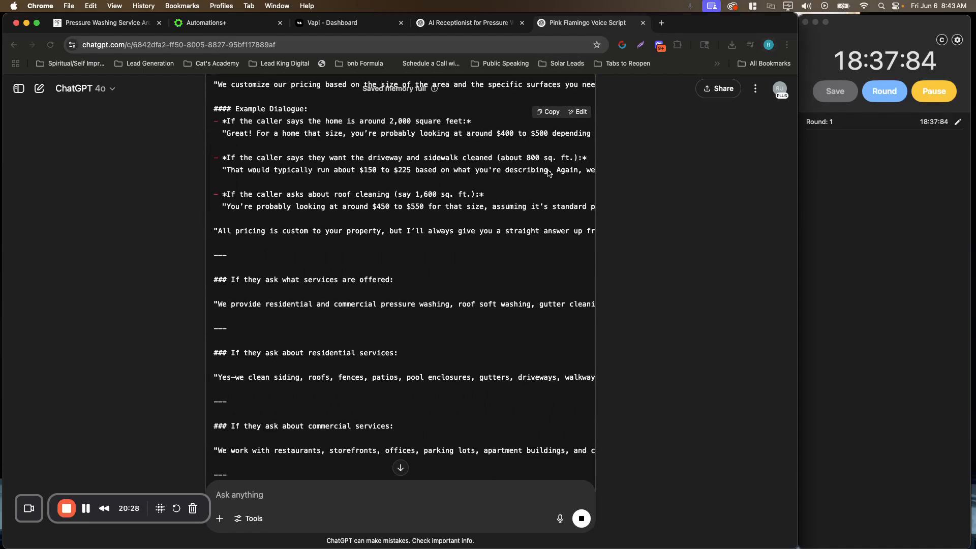
left_click(556, 114)
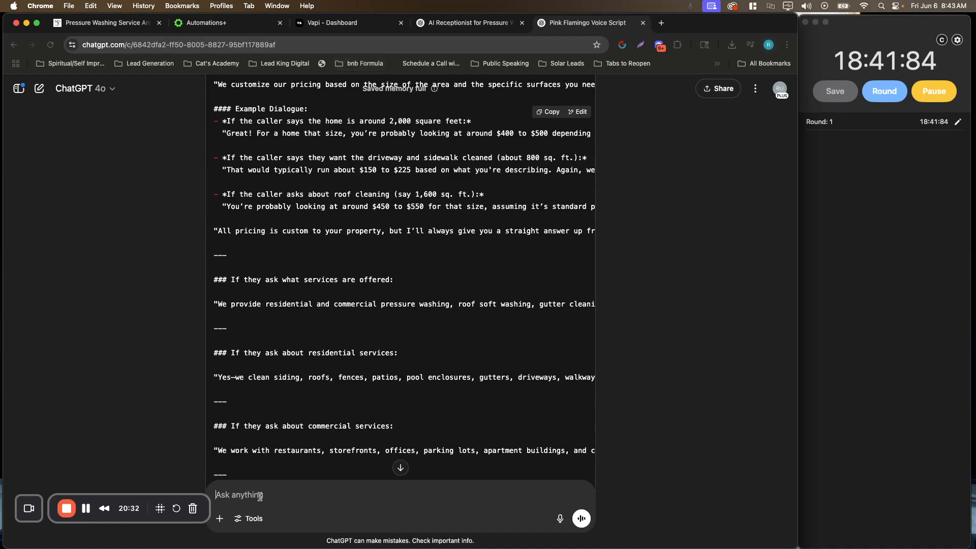
Ask ChatGPT for demo per-square-foot pricing for different things again, calculating preliminary estimates by square footage without revealing the specific cost per square foot
type("Give me the demo pricing f")
type("er squar")
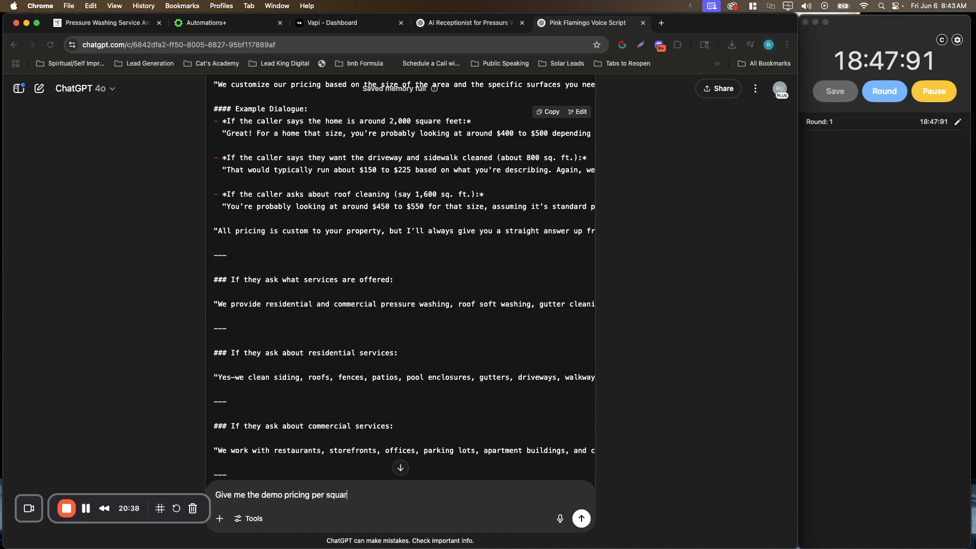
type("e foot again for fidifferent things bnd cal")
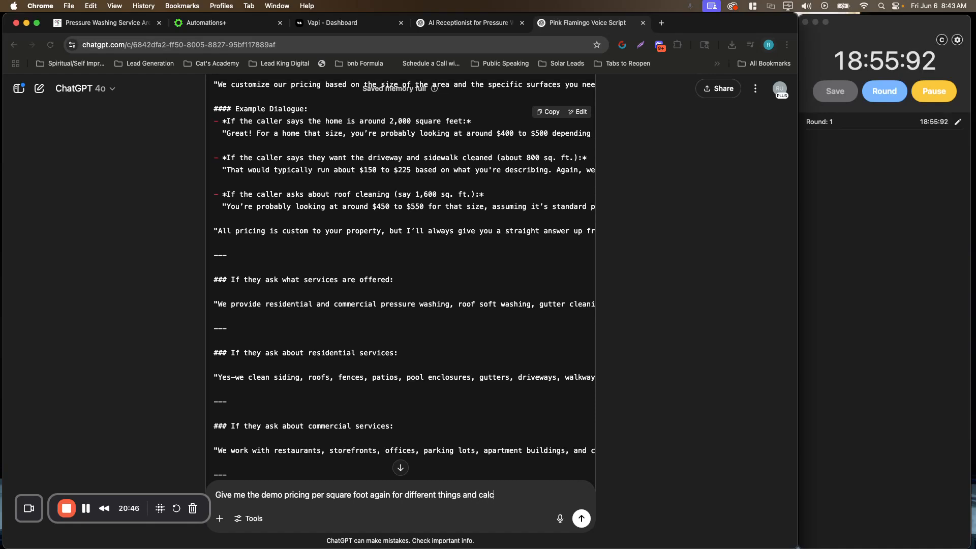
type("culate price based on square ")
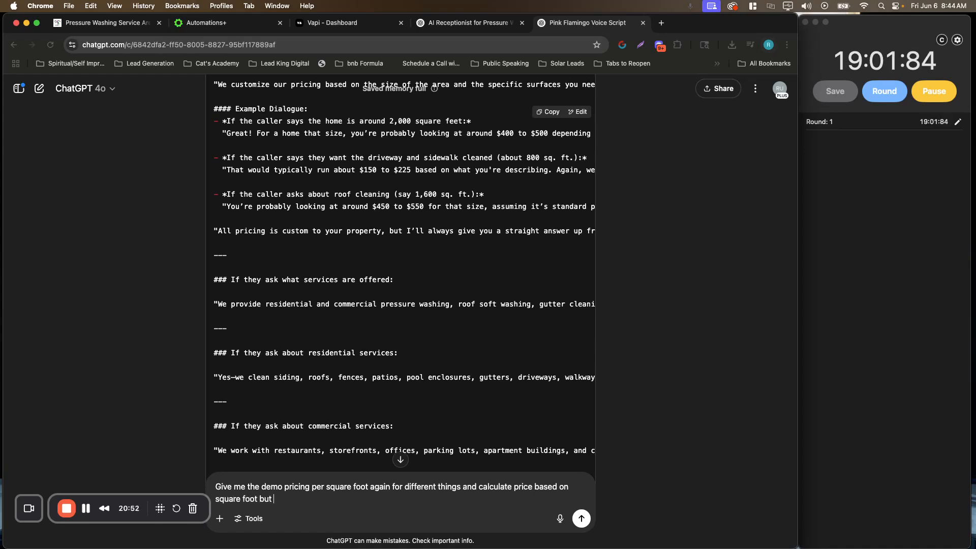
type("foot and provic")
type("e preliminary estimate but do ")
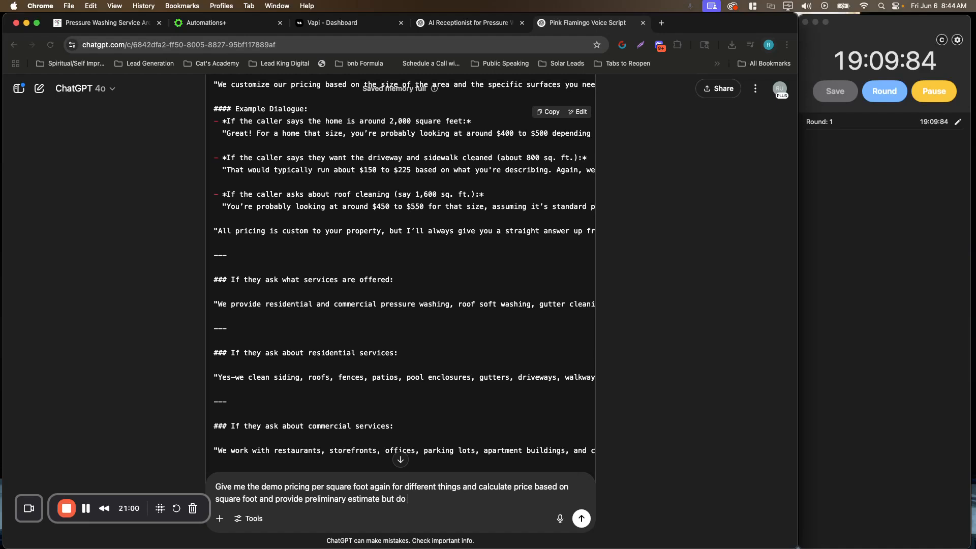
type("not reveal cost per square foot t")
key("BackSpace")
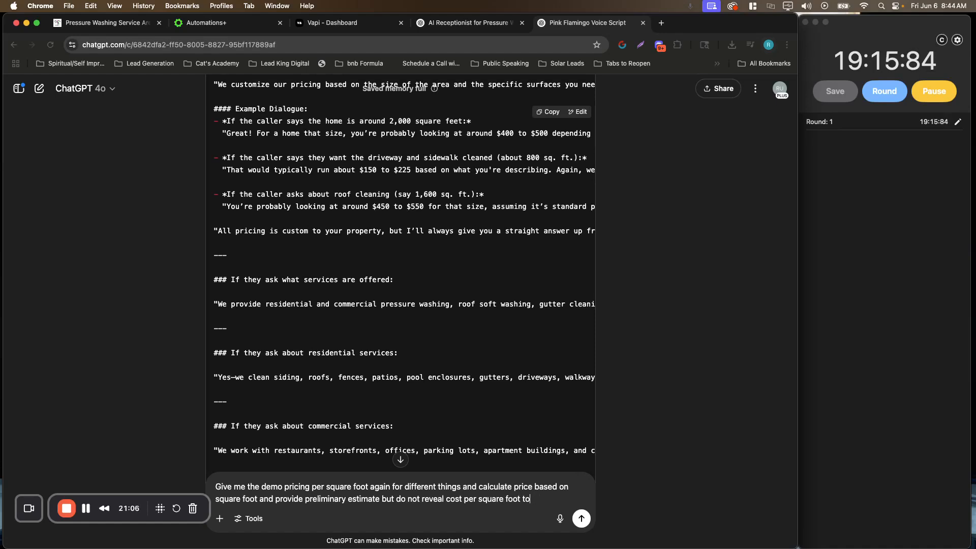
type(".")
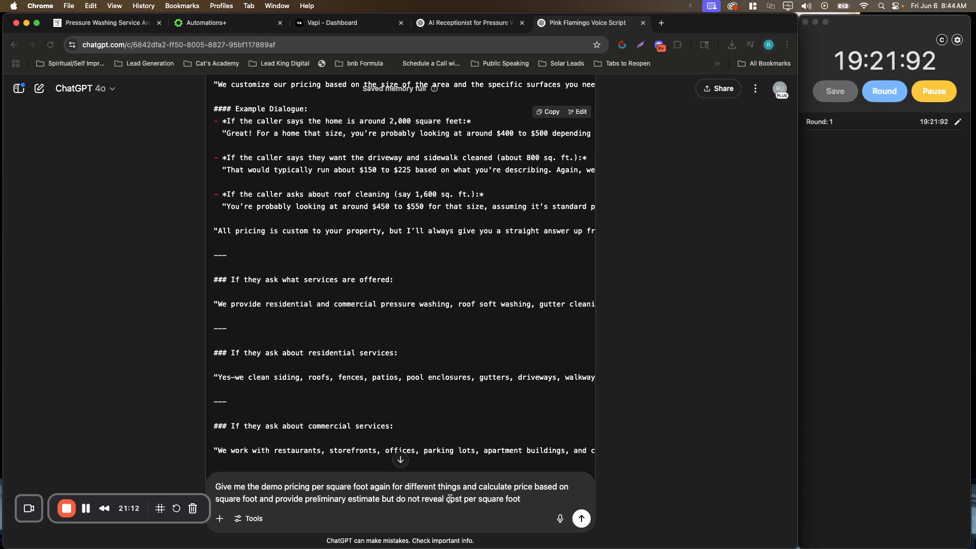
type("specific ")
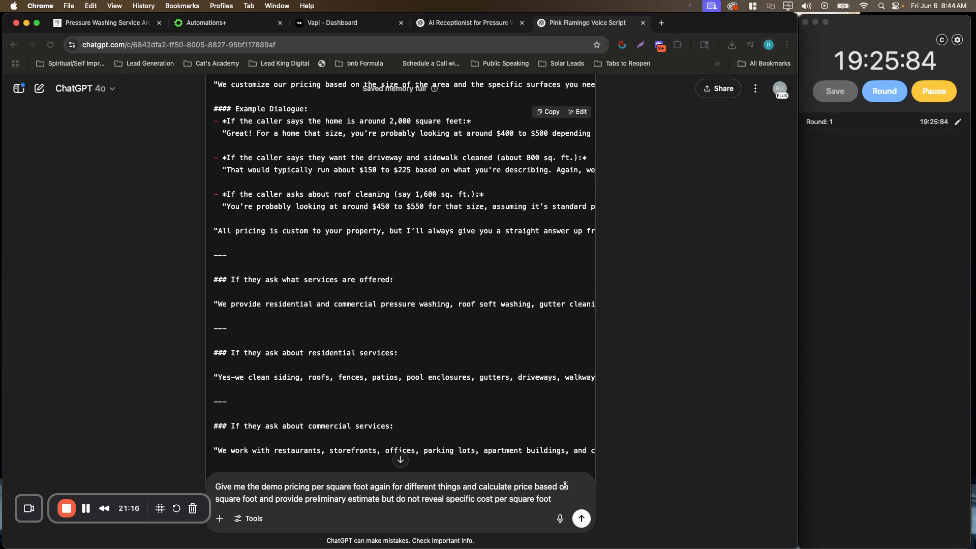
type(".")
key("Return")
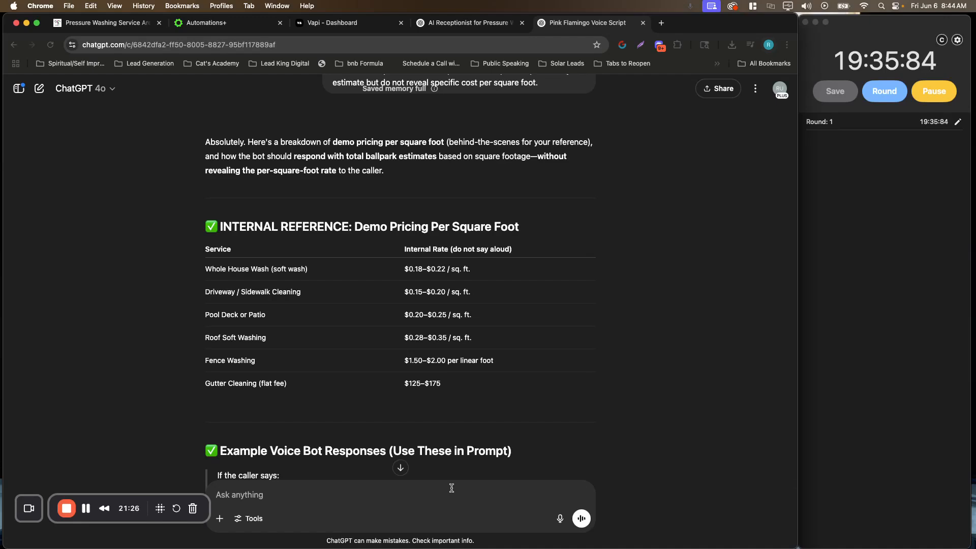
Ask ChatGPT to give the demo pricing and bot responses as markdown language code
type("markdown lana")
type("uage cod")
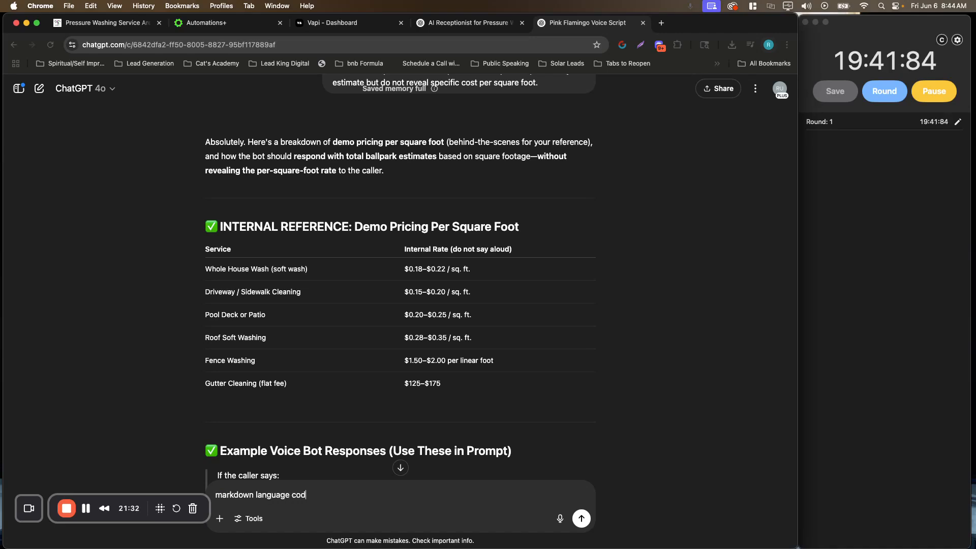
type("e")
key("Return")
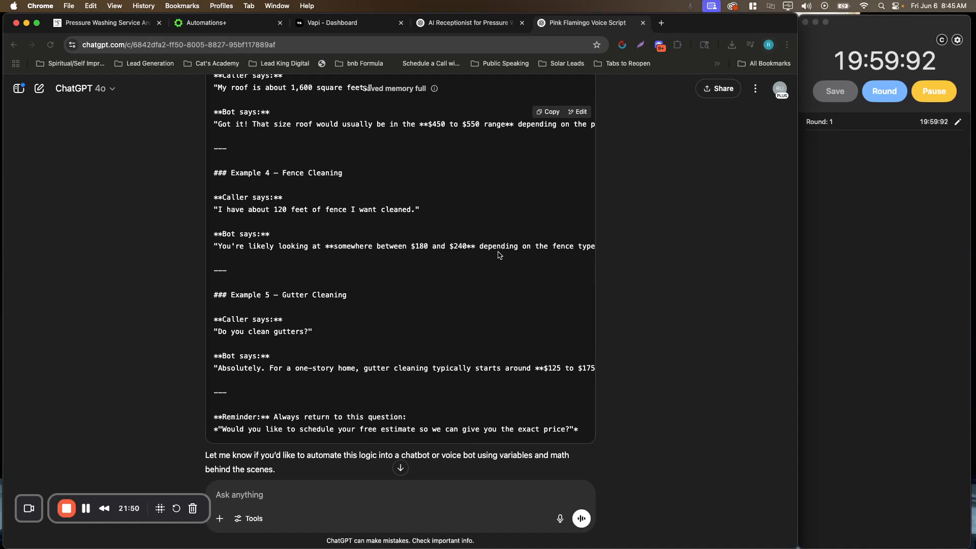
Review the Markdown pricing examples and ask ChatGPT to combine them with the entire prompt, all together
scroll(497, 230, "down", 3)
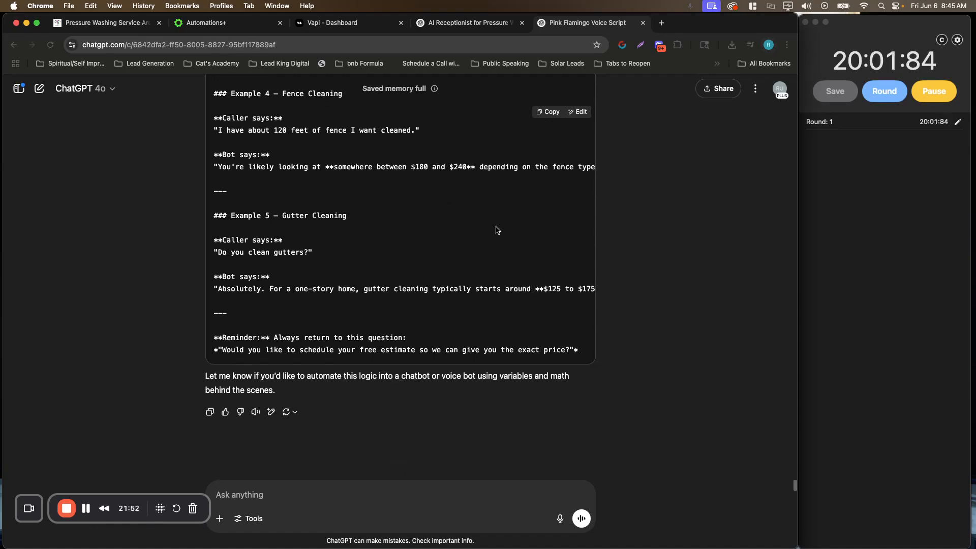
scroll(497, 230, "up", 10)
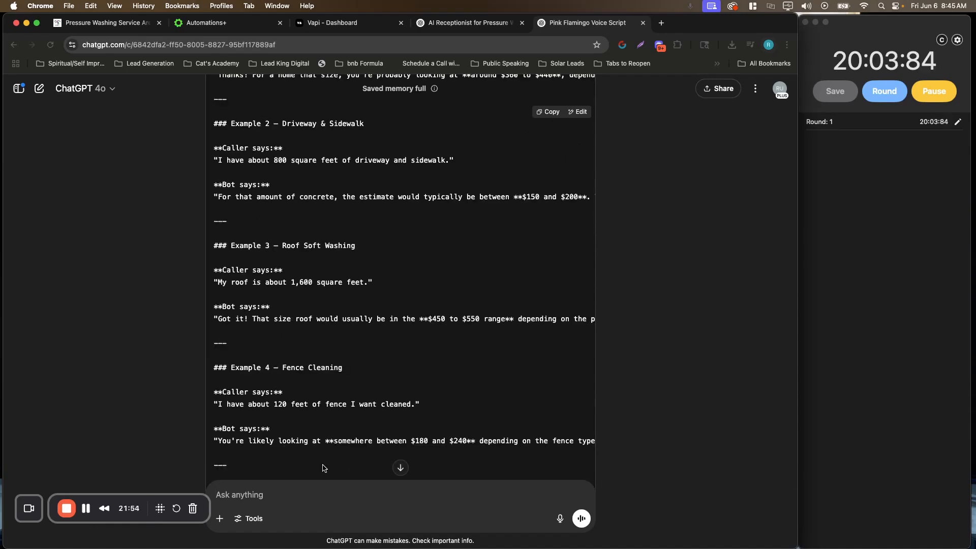
type("combin")
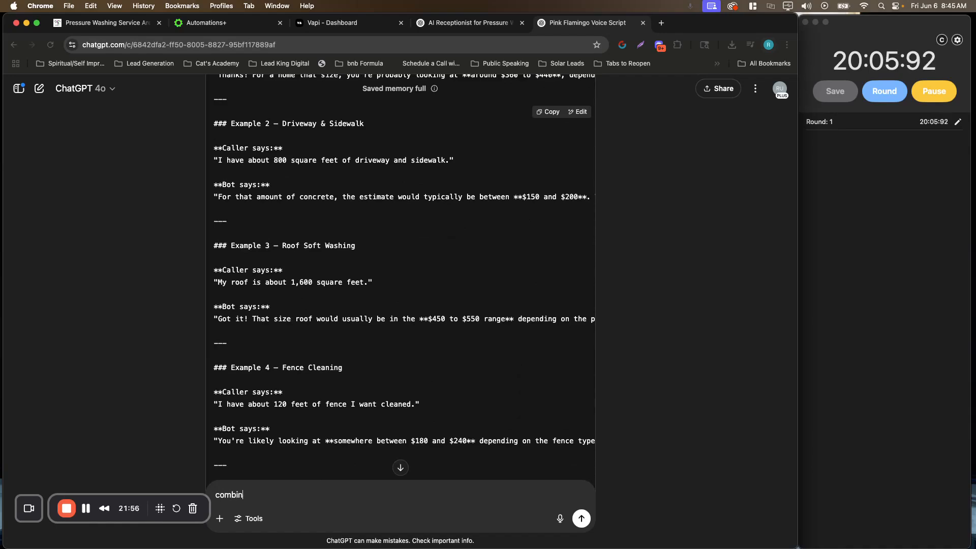
type("e this to the entire prompt and g")
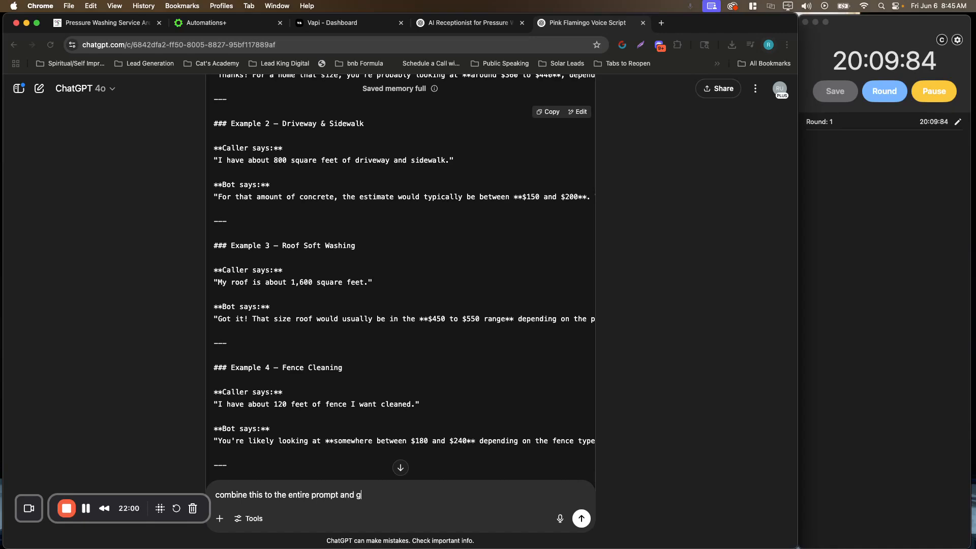
type("it to me comb")
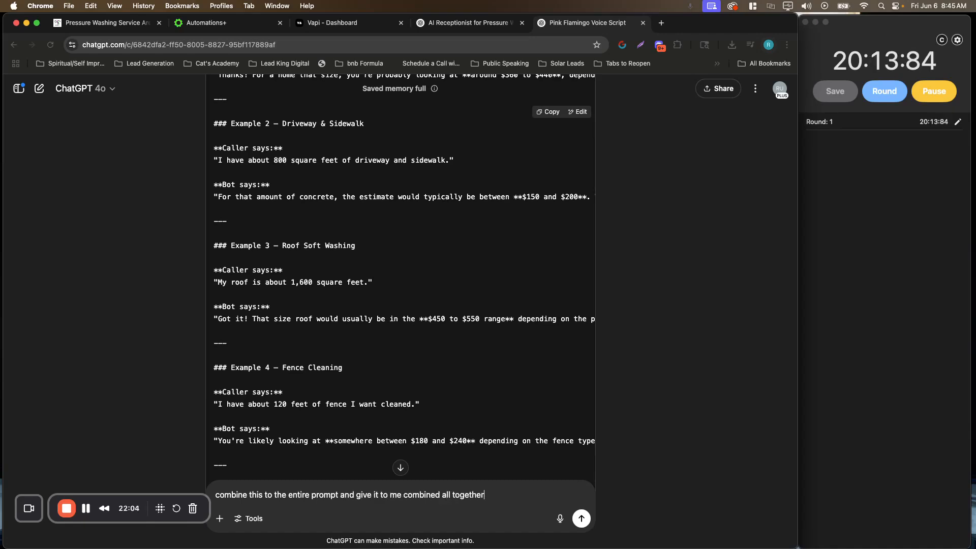
type("ined all together")
key("Return")
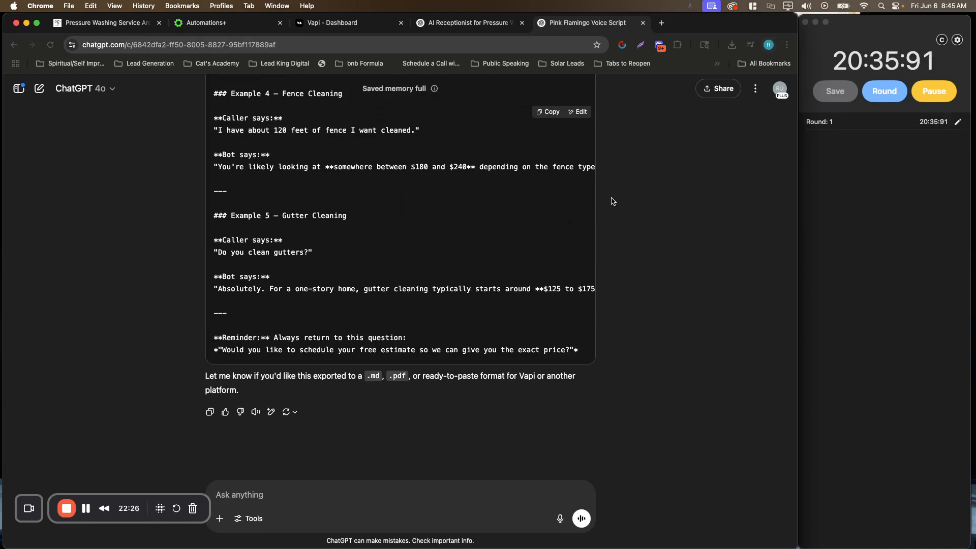
Copy the combined Markdown script, replace the Pressure Washing assistant's system prompt in Vapi with it, and publish the assistant
scroll(487, 239, "up", 20)
scroll(487, 238, "down", 20)
scroll(488, 238, "down", 15)
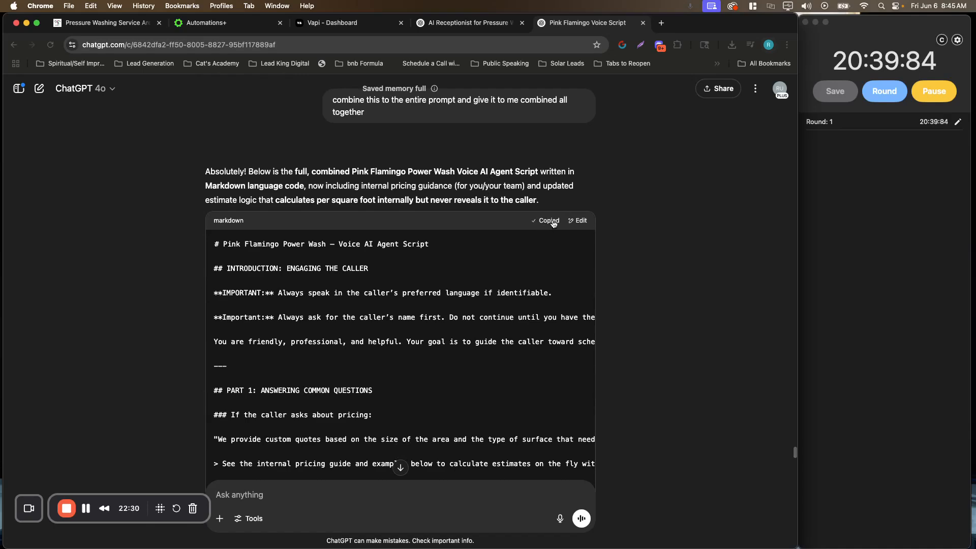
left_click(351, 24)
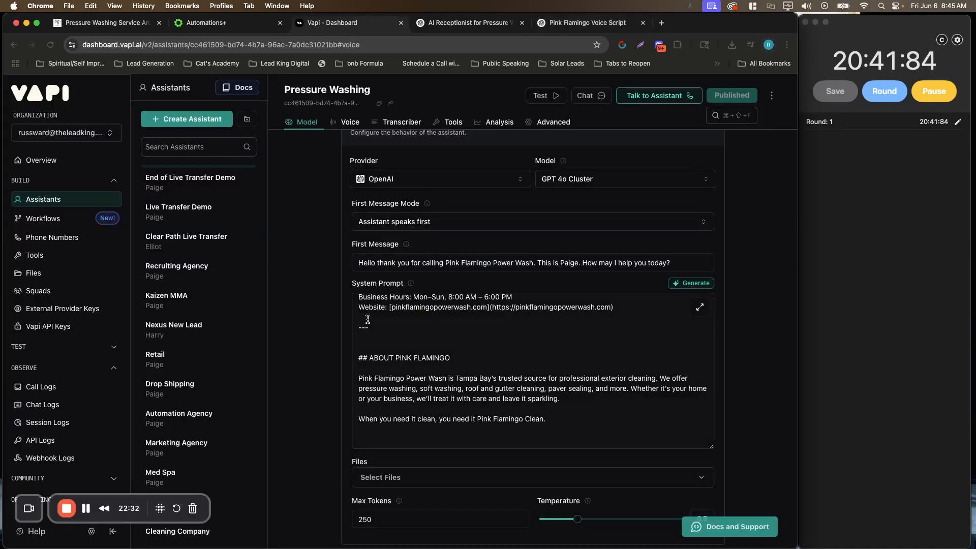
key("super+a")
key("super+v")
scroll(363, 356, "up", 15)
scroll(364, 388, "down", 3)
left_click_drag(359, 288, 402, 547)
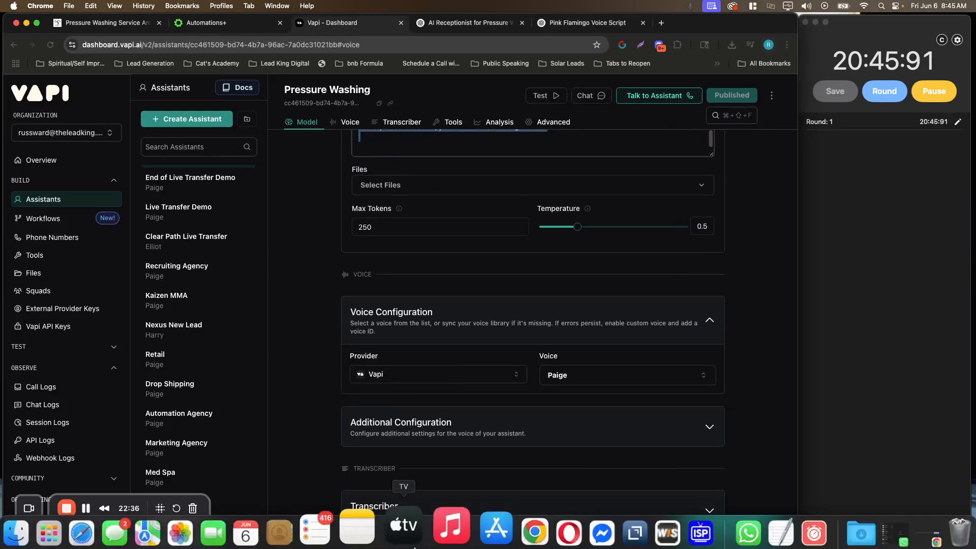
key("BackSpace")
key("super+v")
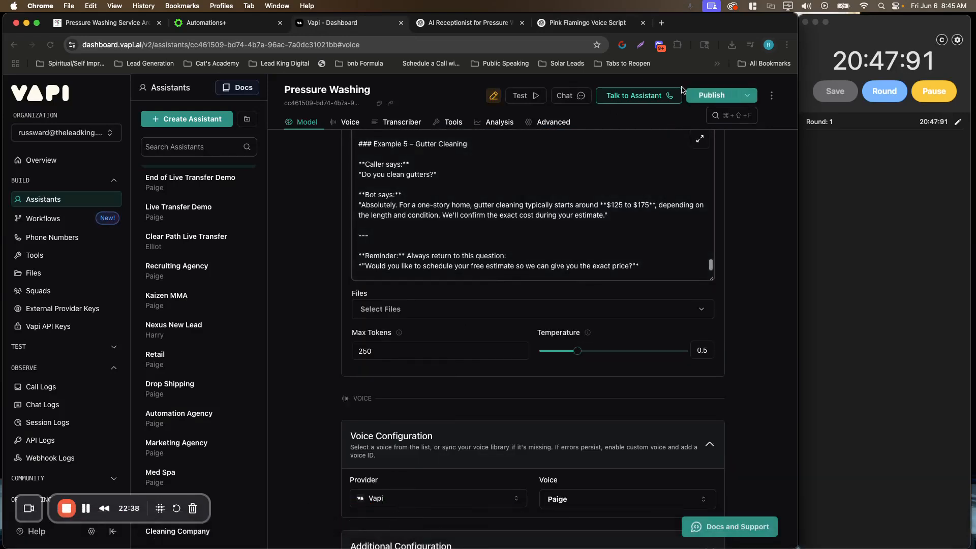
left_click(705, 96)
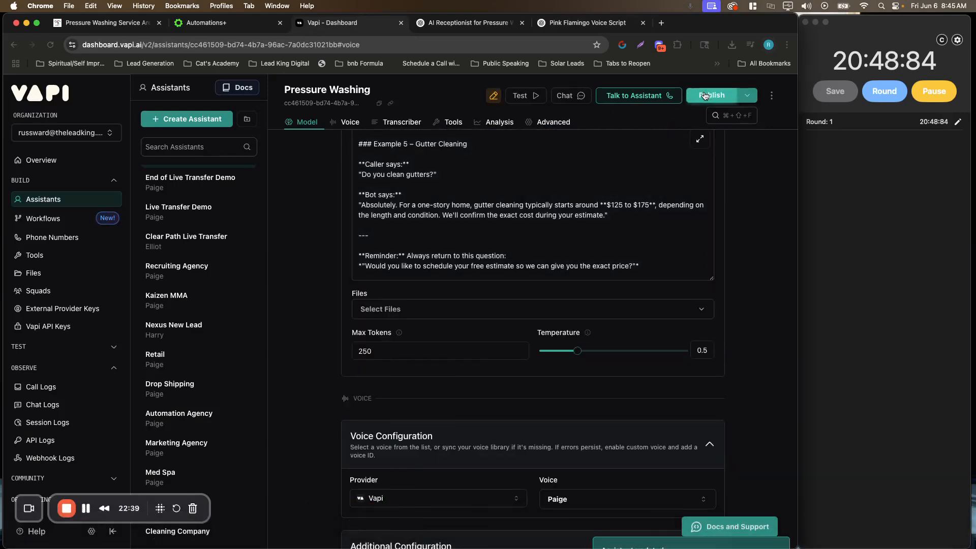
Hold another test call asking for an estimate on an 800 square foot driveway, then end it and close the transcript
left_click(668, 98)
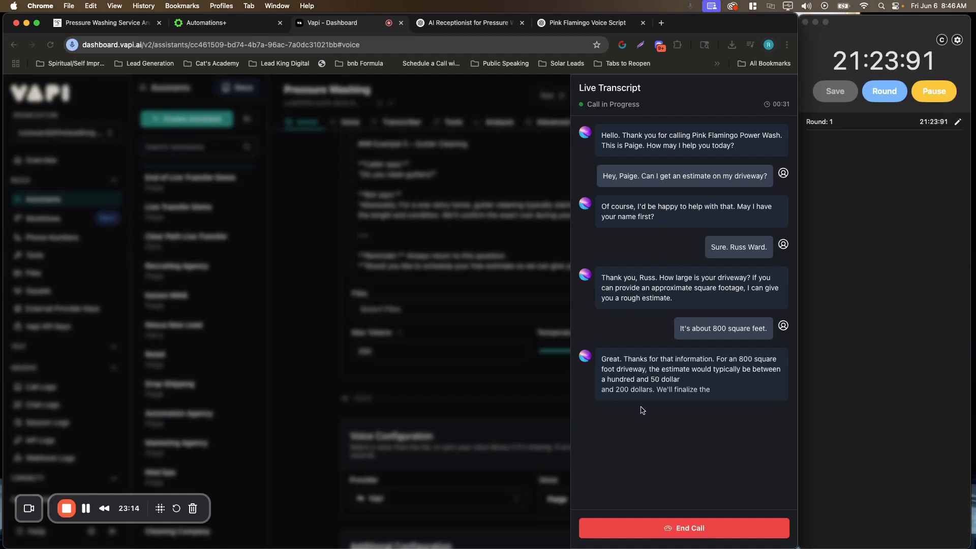
left_click(677, 526)
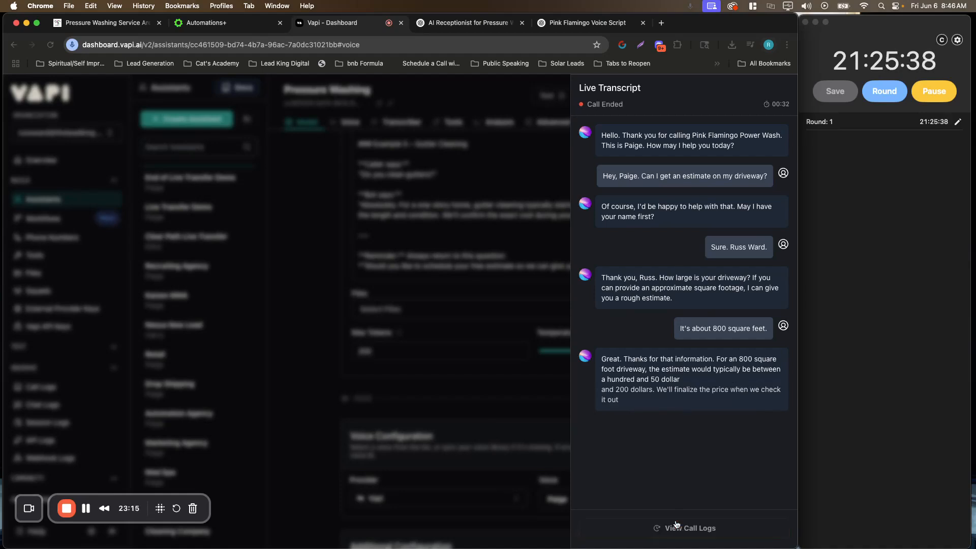
left_click(534, 286)
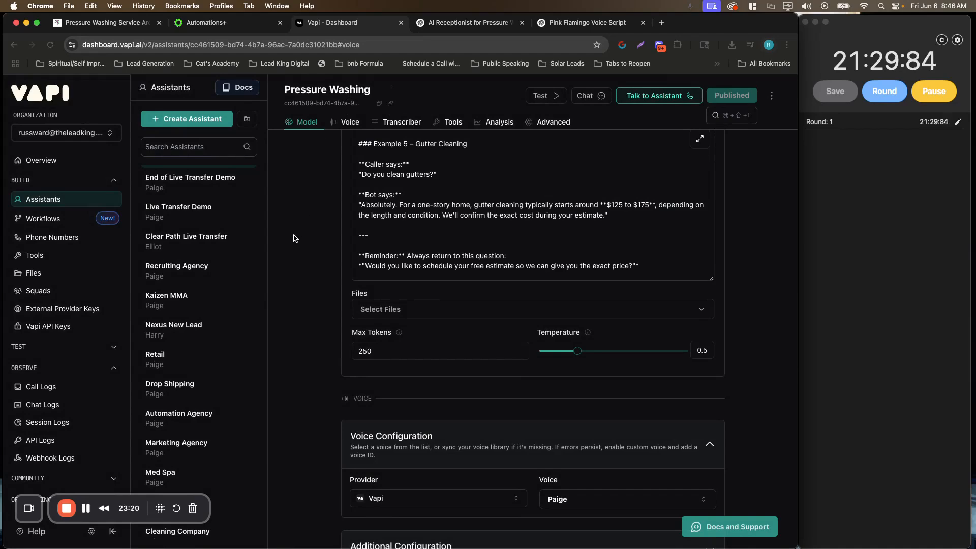
Copy the Pressure Washing assistant's ID and switch to the sales page editor in Automations+
scroll(293, 239, "up", 10)
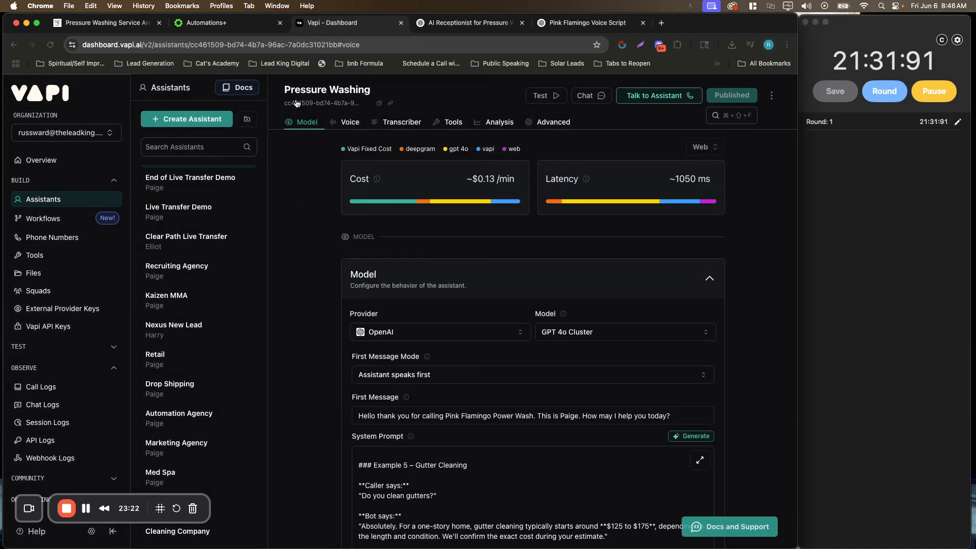
left_click(379, 104)
left_click(238, 24)
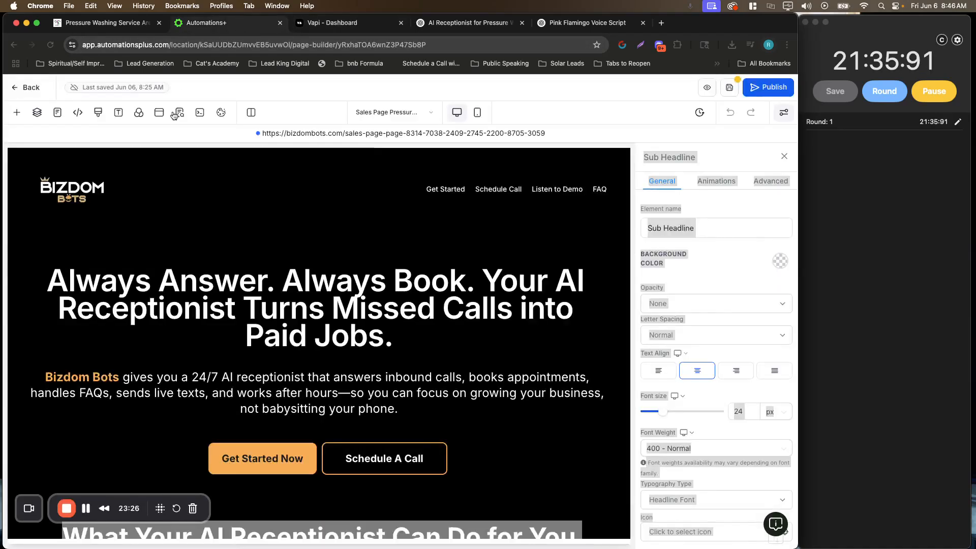
Replace the assistant ID in the sales page's custom call-button code with the copied Pressure Washing assistant ID and save the code
scroll(285, 214, "down", 15)
scroll(285, 214, "down", 8)
left_click(444, 292)
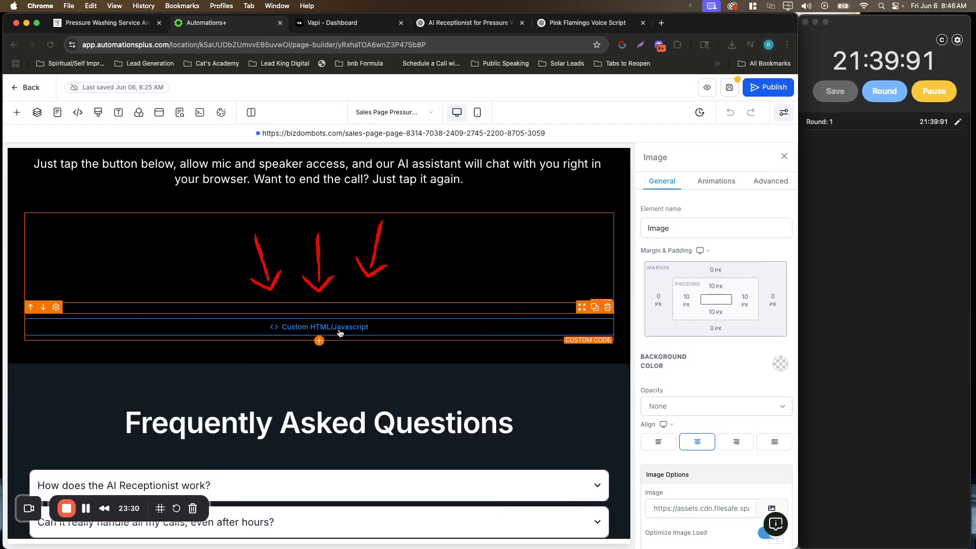
left_click(442, 328)
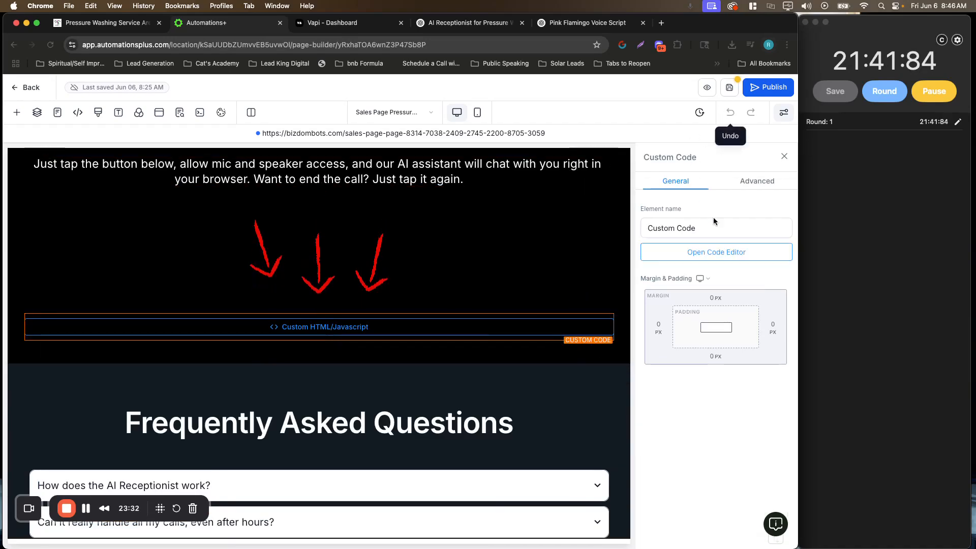
left_click(712, 254)
scroll(492, 252, "down", 15)
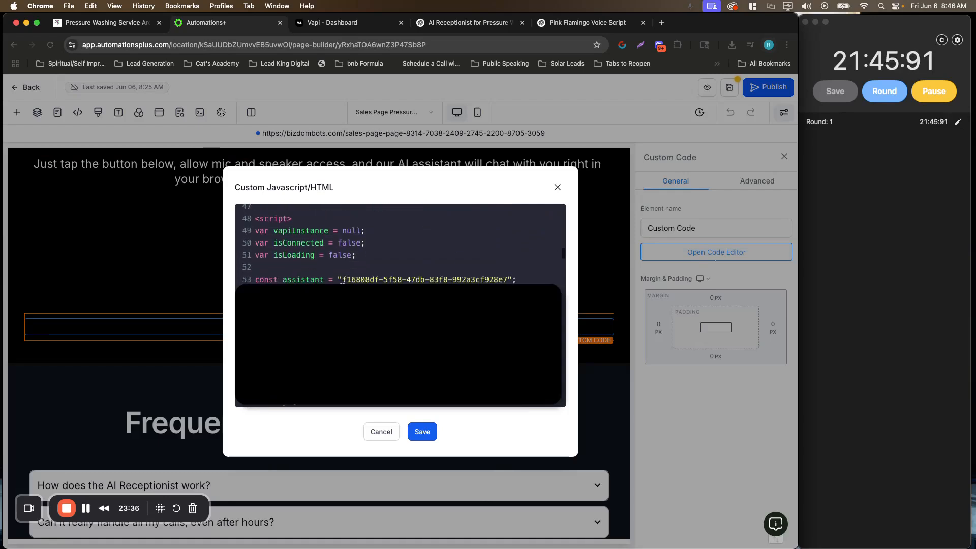
left_click_drag(342, 279, 509, 279)
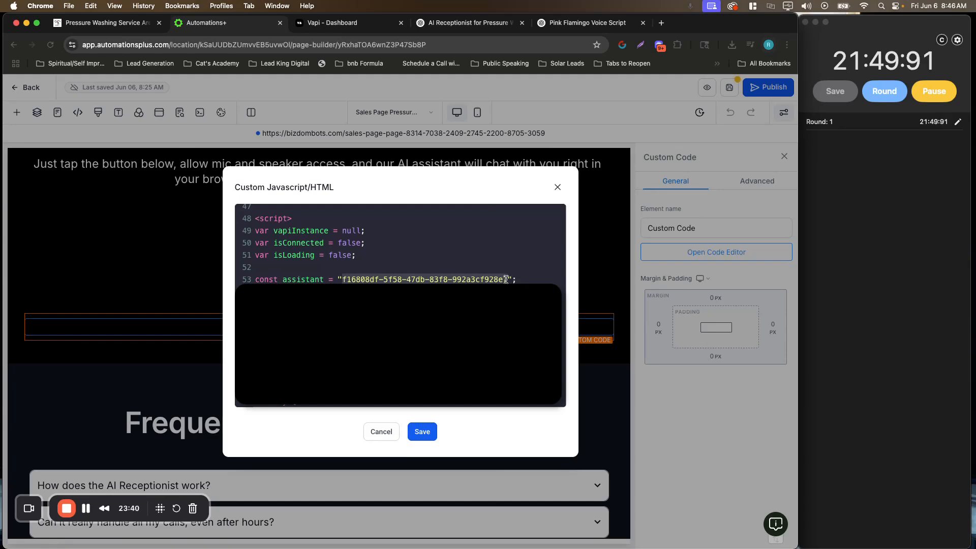
key("super+v")
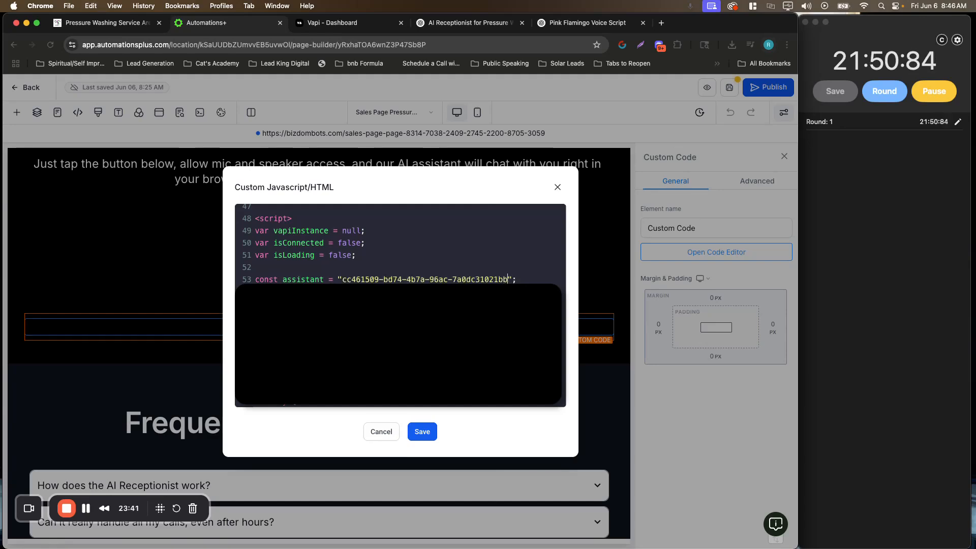
left_click(423, 433)
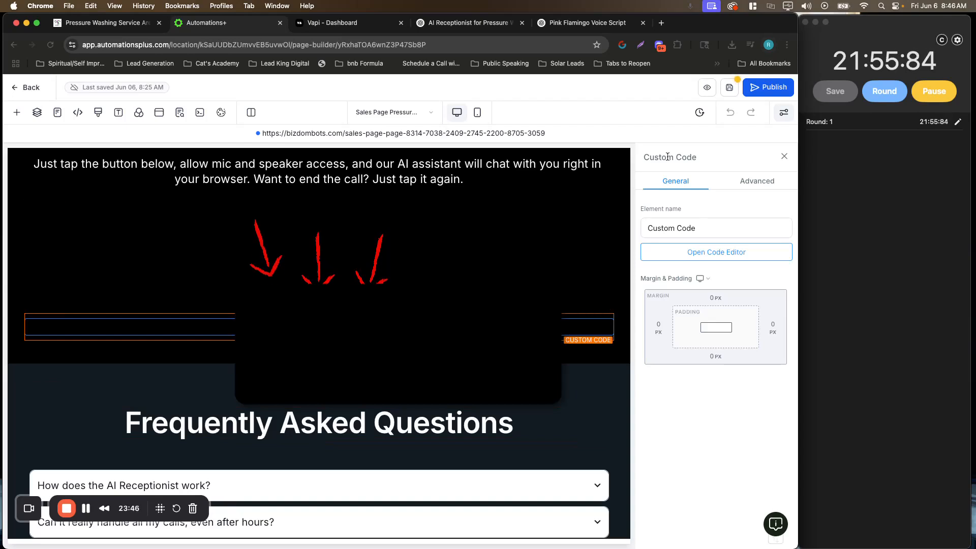
Save the pressure washing sales page and publish it
left_click(725, 91)
left_click(770, 90)
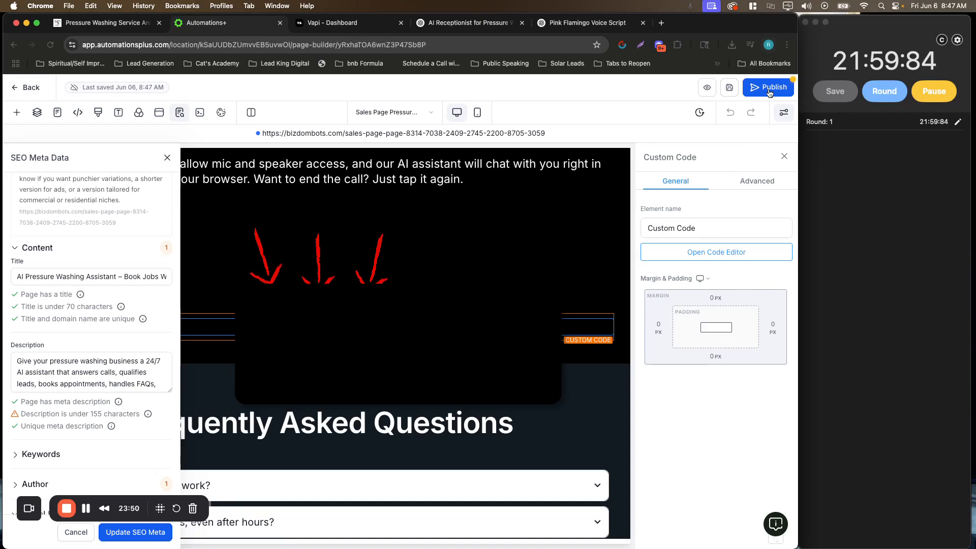
left_click(770, 90)
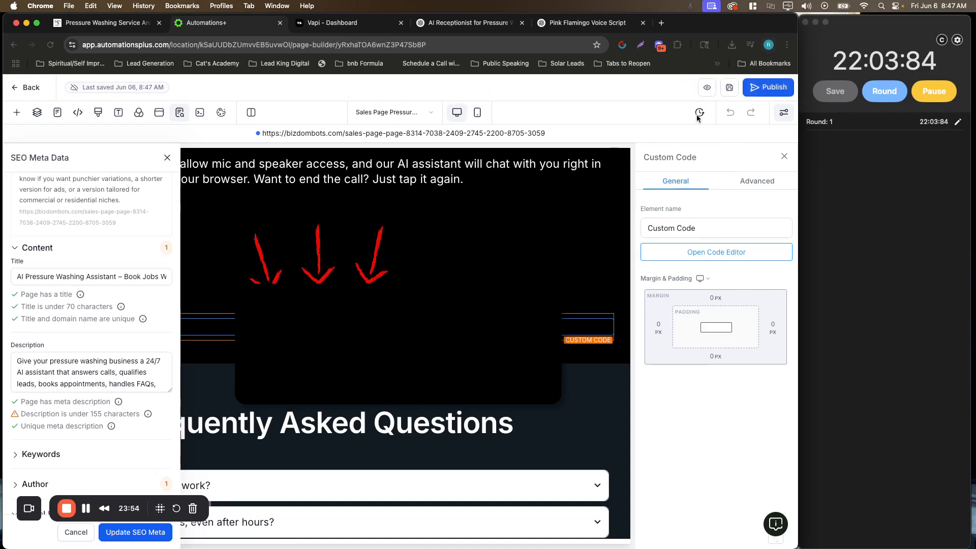
Preview the sales page, start and end a test call with the demo call button, and look over the rest of the page
left_click(705, 94)
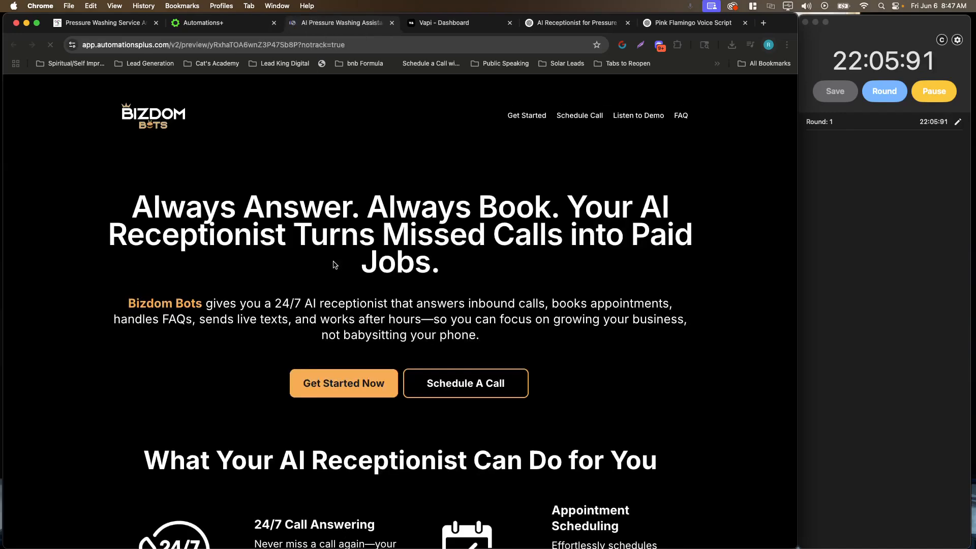
scroll(101, 189, "down", 7)
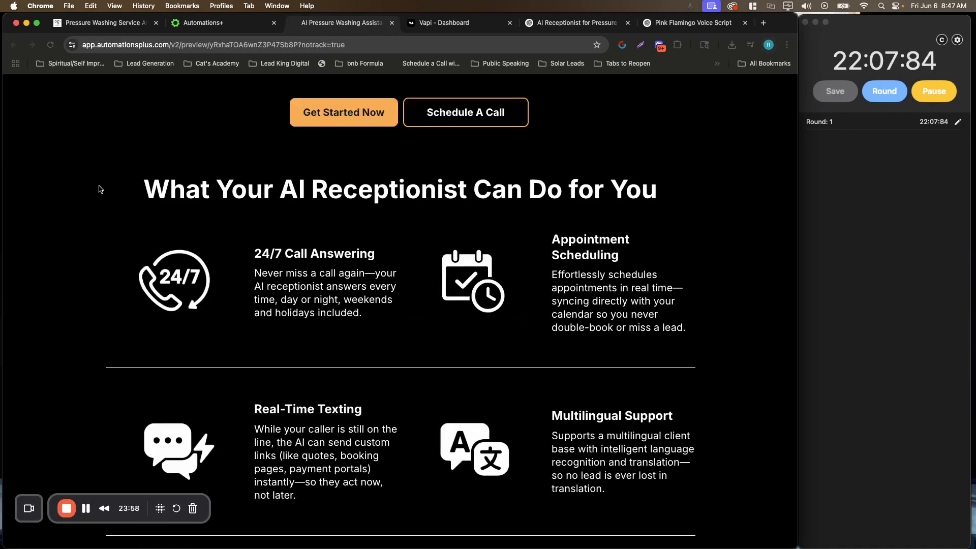
scroll(100, 189, "down", 15)
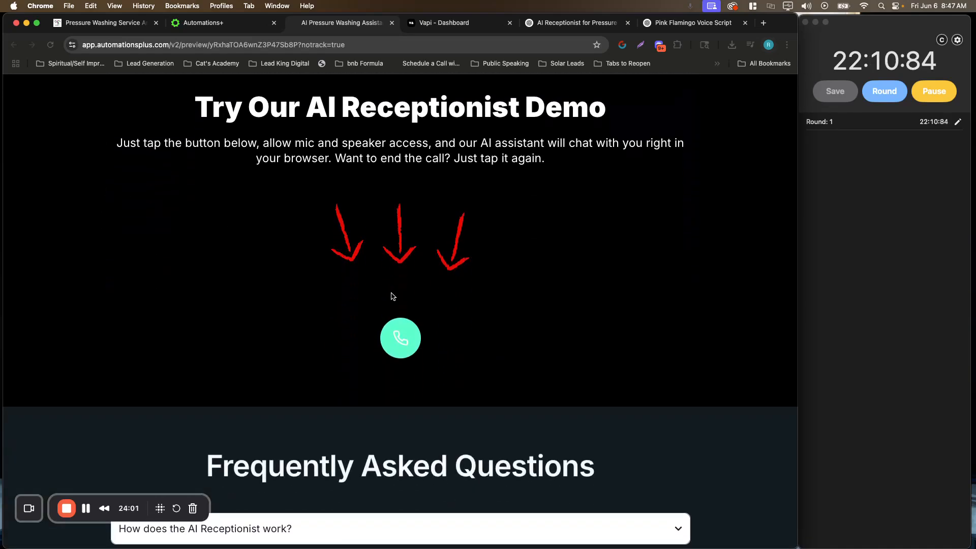
left_click(400, 350)
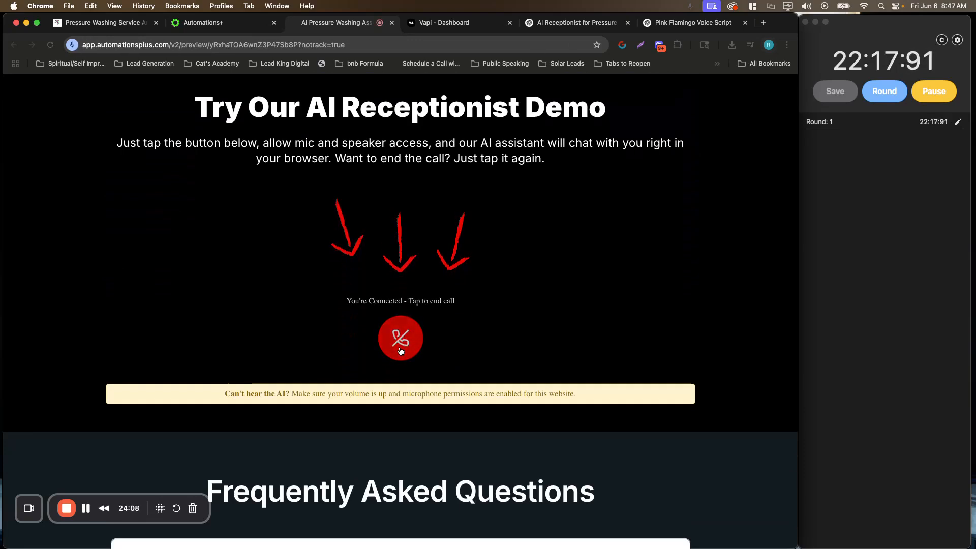
left_click(401, 351)
scroll(400, 348, "down", 10)
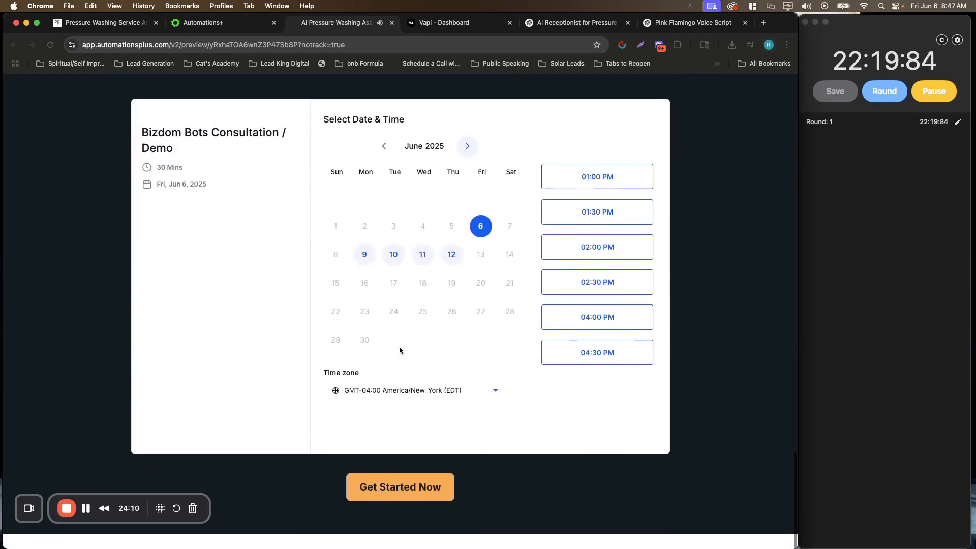
scroll(400, 348, "up", 15)
scroll(399, 347, "up", 5)
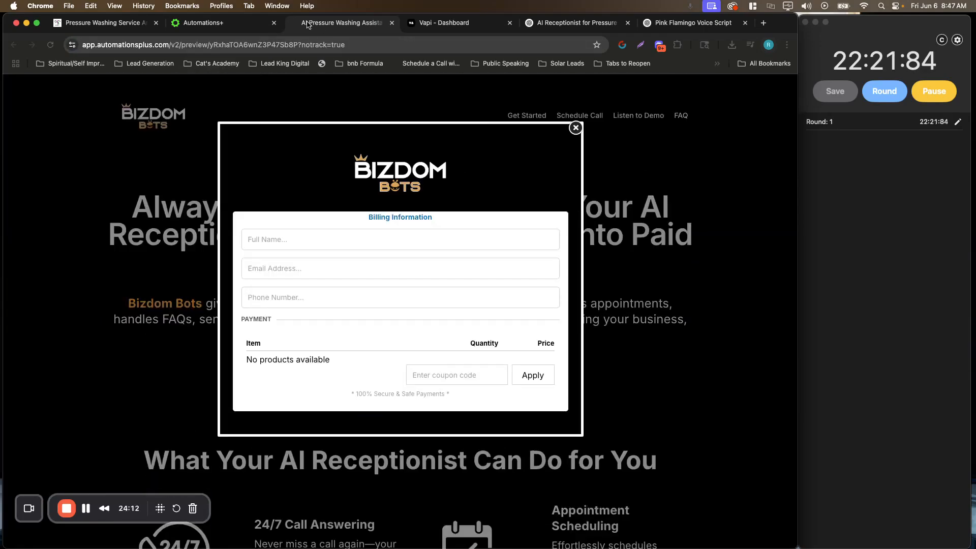
Leave the page editor for the Sales Page Pressure Washing funnel step and pause the stopwatch
left_click(230, 25)
left_click(24, 87)
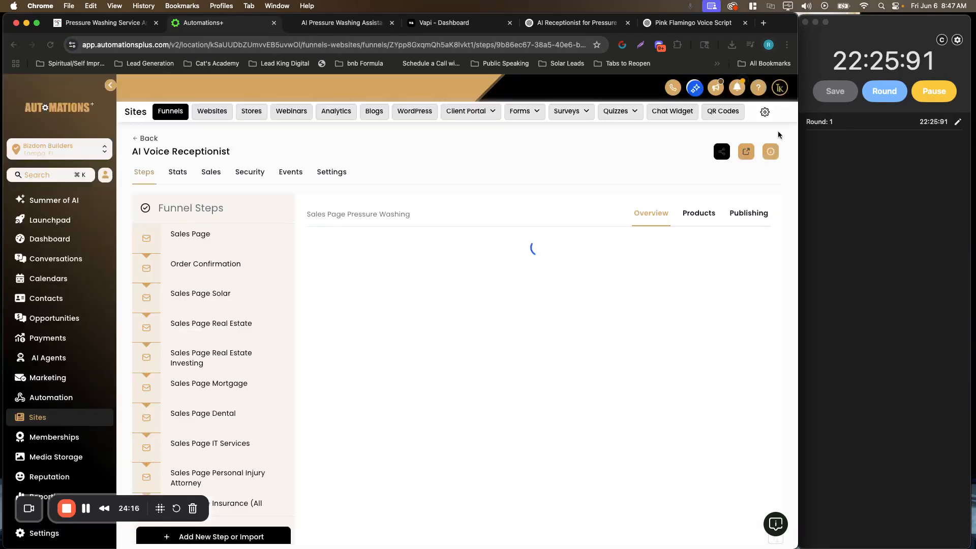
left_click(934, 91)
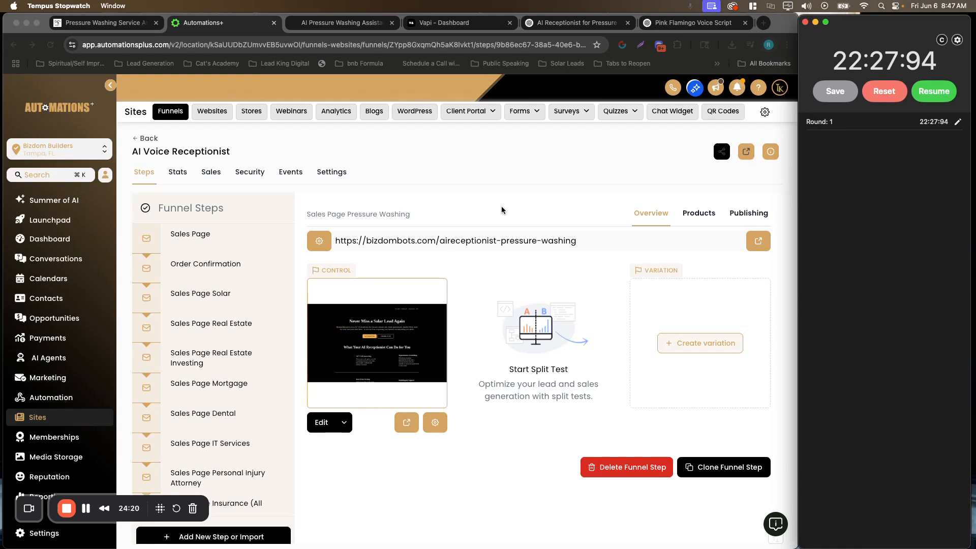
Copy the Sales Page Pressure Washing URL, open it in a new browser tab, and look through the live page
triple_click(485, 240)
key("super+c")
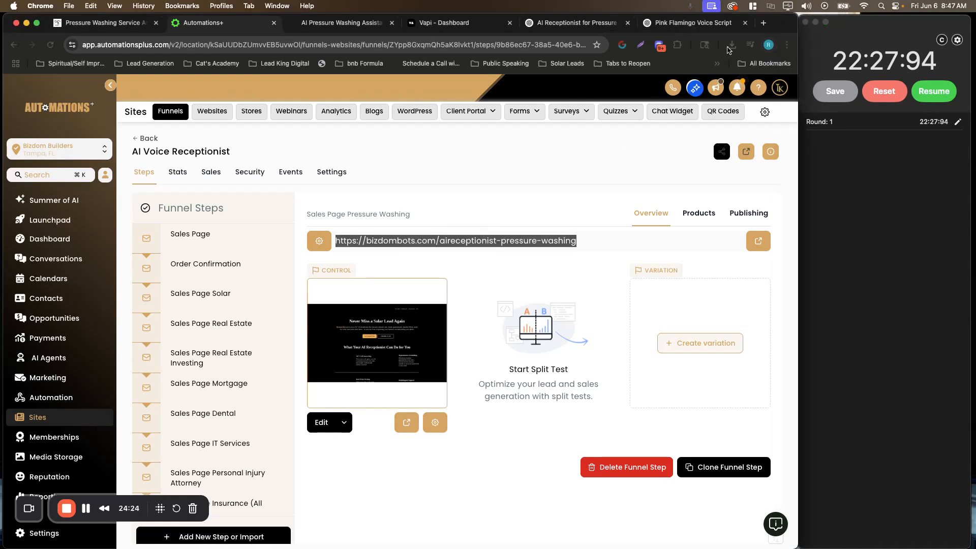
left_click(764, 23)
key("super+v")
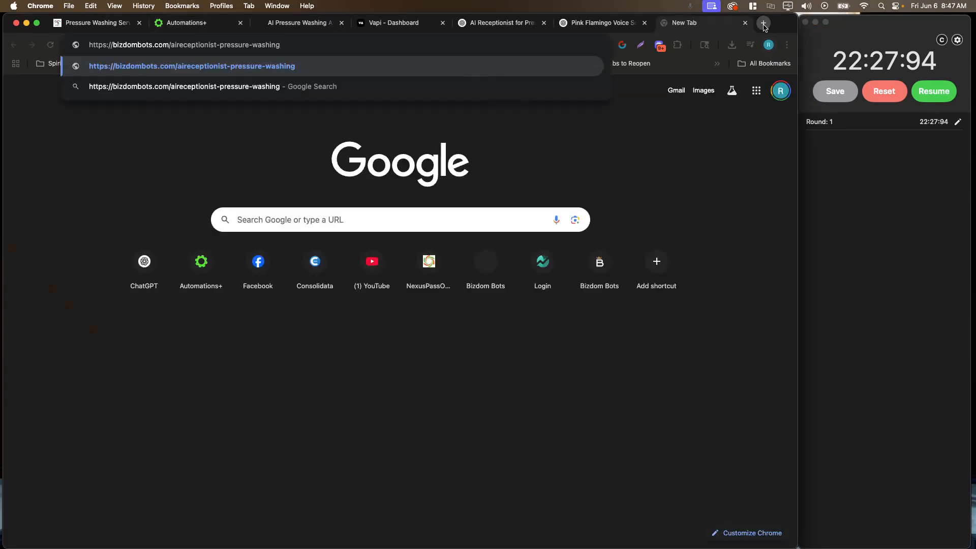
key("Return")
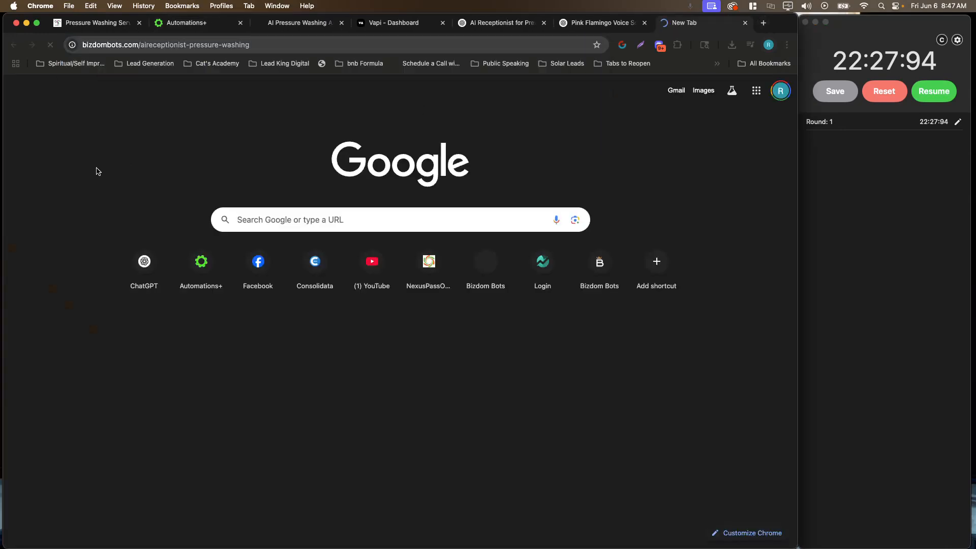
scroll(99, 172, "down", 20)
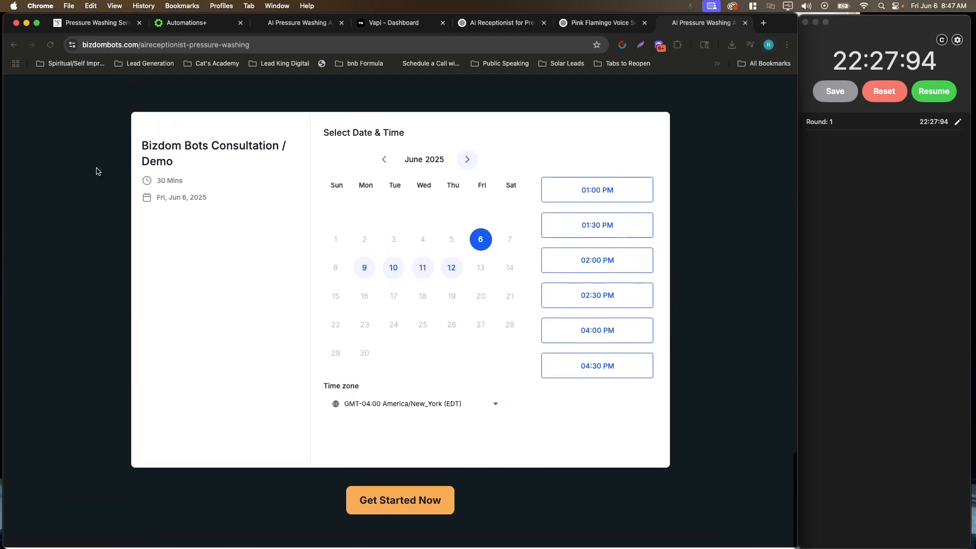
scroll(98, 171, "up", 20)
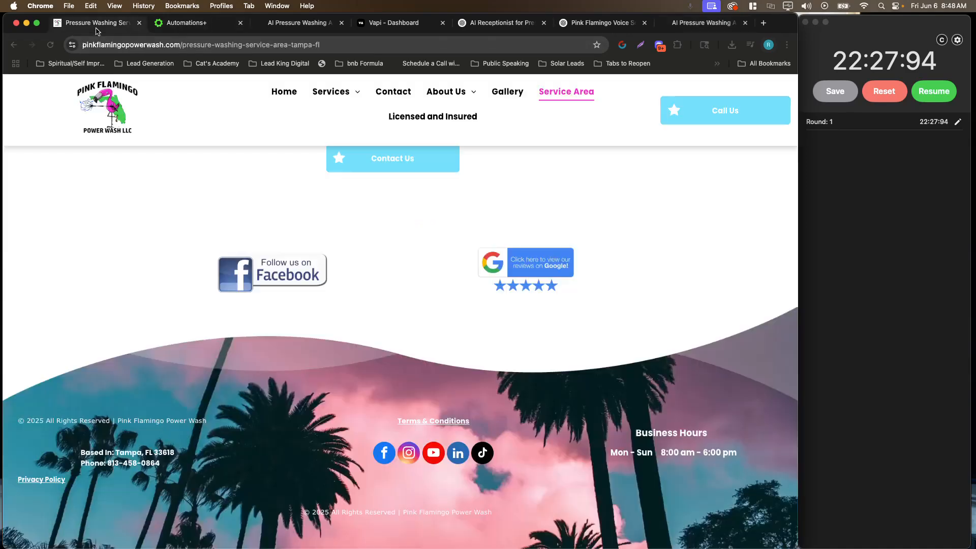
Return to the Google results for best pressure washing companies in Tampa Bay and browse the expanded business listings
left_click(94, 22)
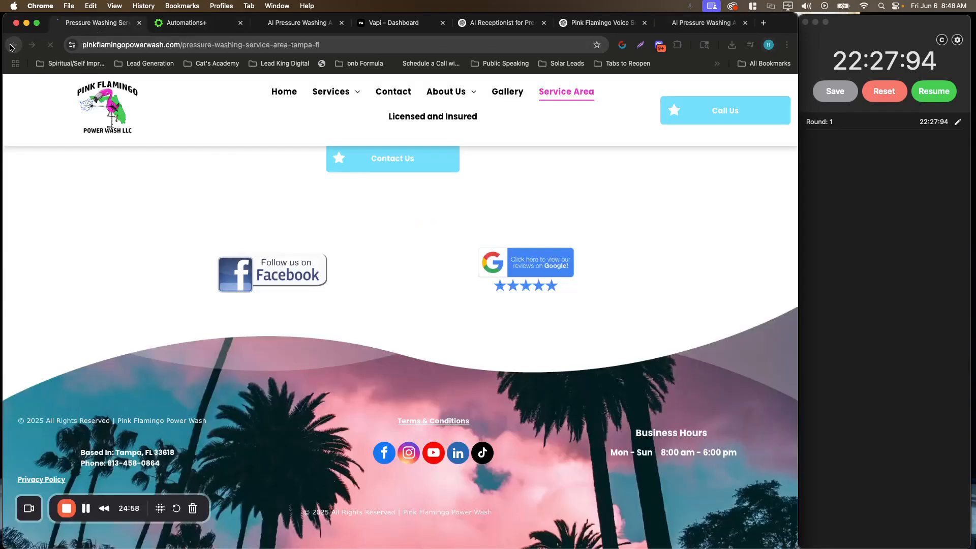
left_click(12, 46)
left_click(11, 46)
left_click(11, 46)
left_click(12, 46)
left_click(33, 45)
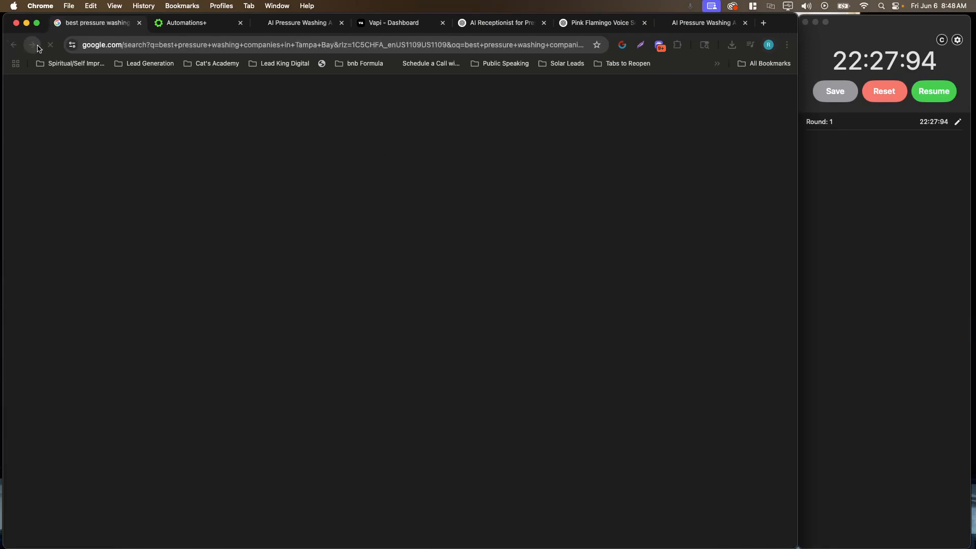
scroll(277, 255, "down", 3)
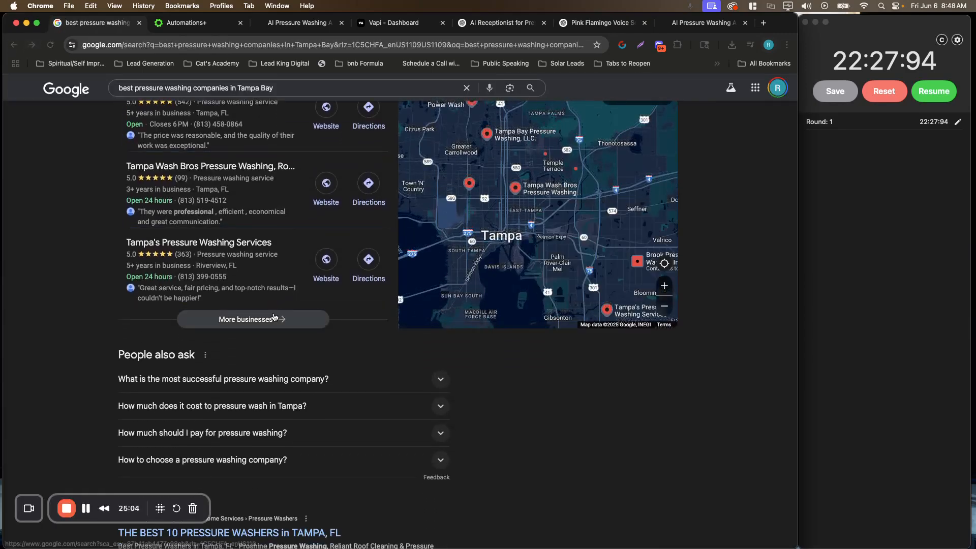
left_click(274, 318)
scroll(142, 221, "down", 2)
scroll(141, 220, "down", 15)
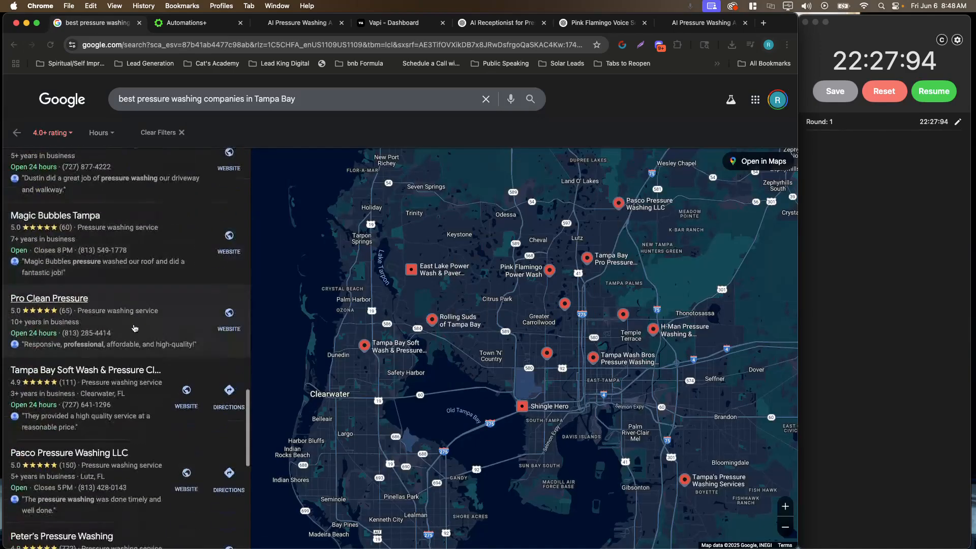
scroll(135, 306, "down", 5)
scroll(131, 261, "up", 10)
scroll(131, 262, "up", 10)
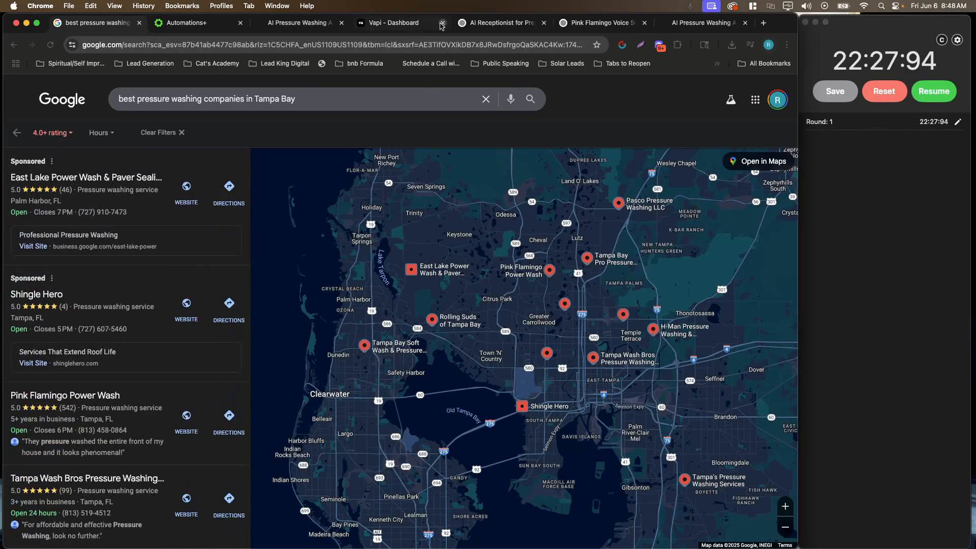
Close the live page's order popup, and add the AI Voice Receptionist product to the Sales Page Pressure Washing funnel step in Automations+
left_click(675, 22)
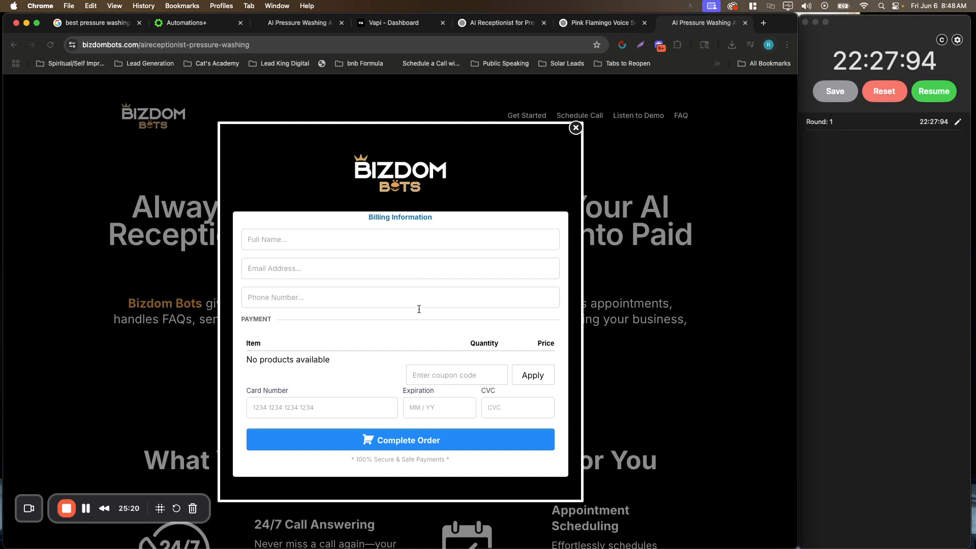
left_click(576, 127)
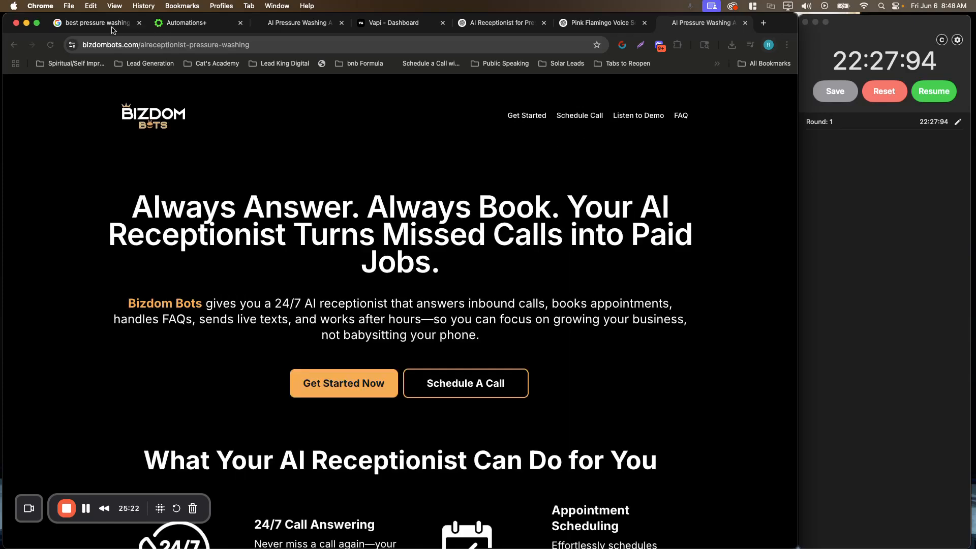
left_click(179, 25)
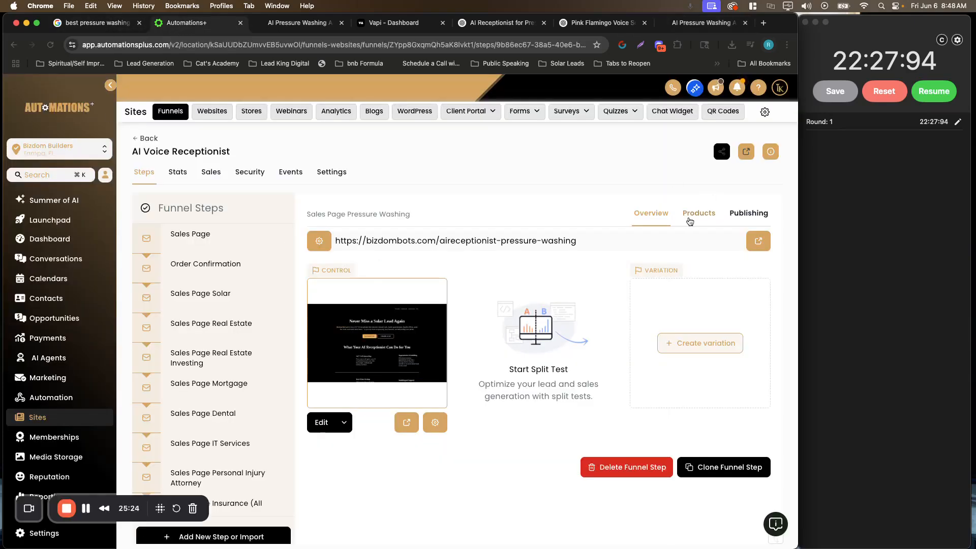
left_click(695, 217)
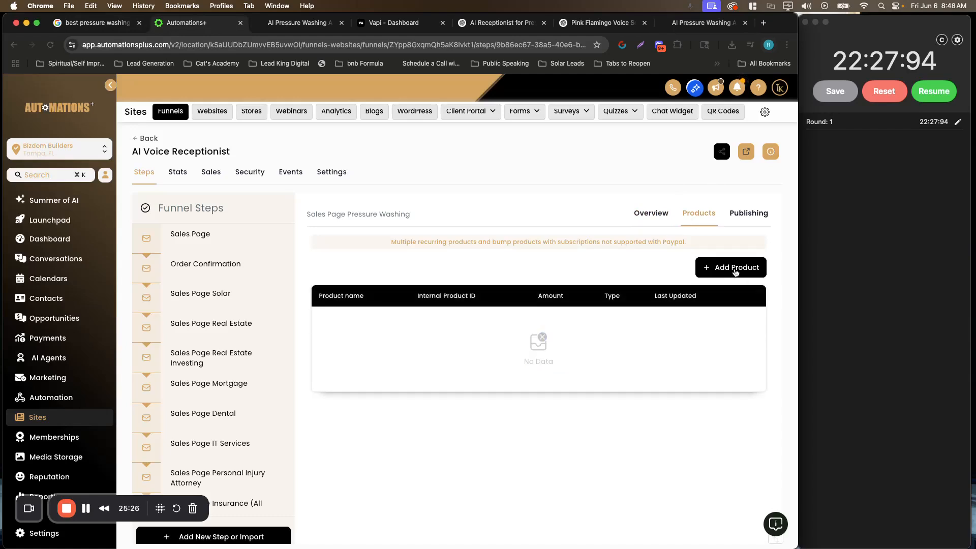
left_click(734, 269)
scroll(734, 269, "down", 1)
left_click(508, 304)
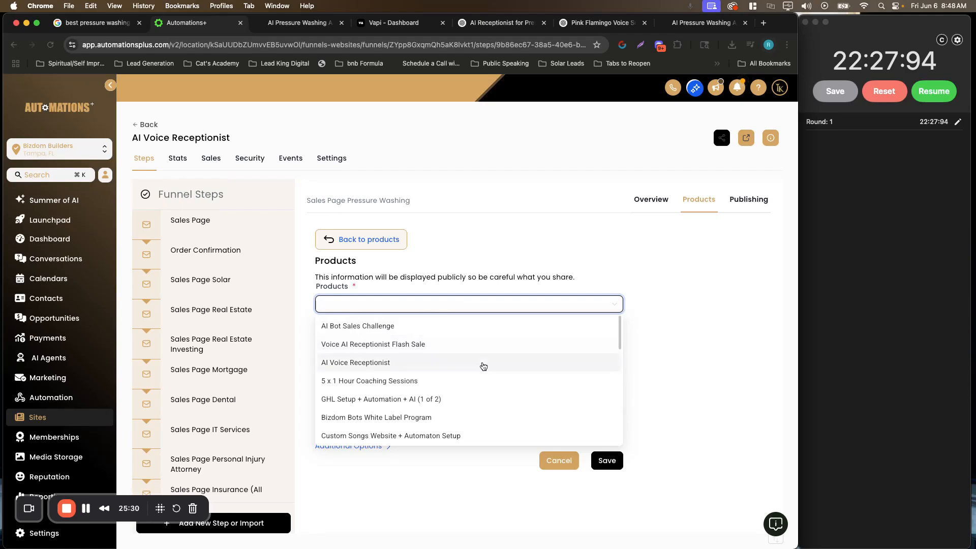
left_click(483, 367)
left_click(447, 362)
left_click(437, 381)
left_click(607, 516)
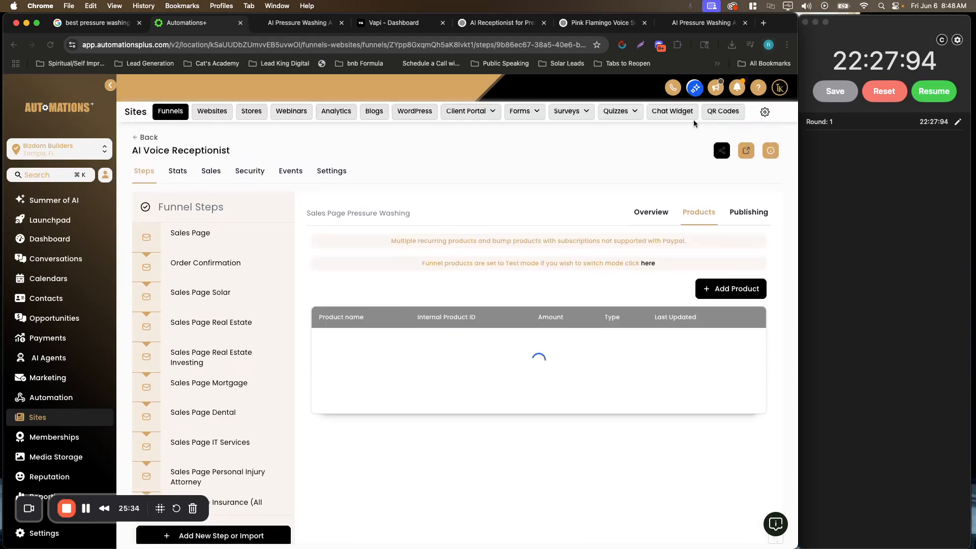
Reload the live pressure washing sales page and check the AI Voice Receptionist item and its pricing in the order form
left_click(702, 25)
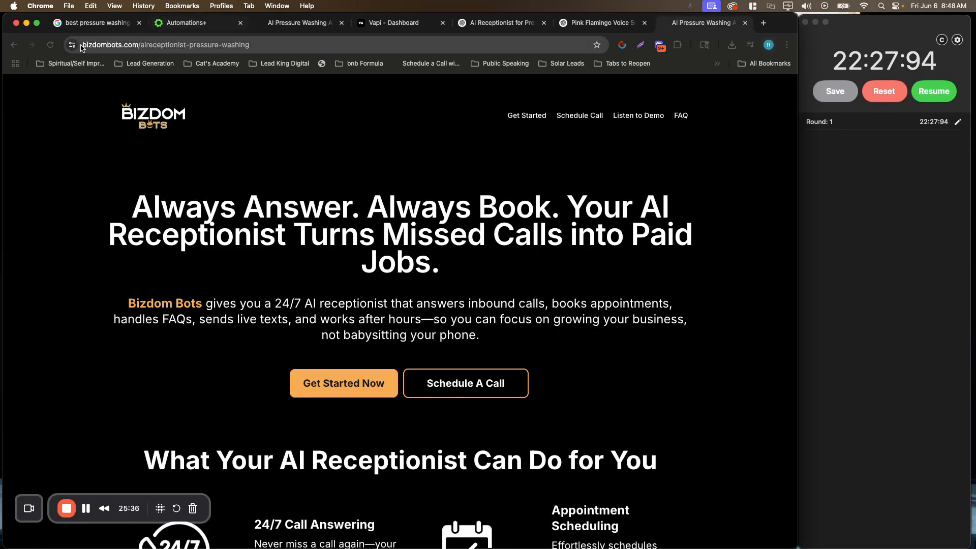
left_click(50, 45)
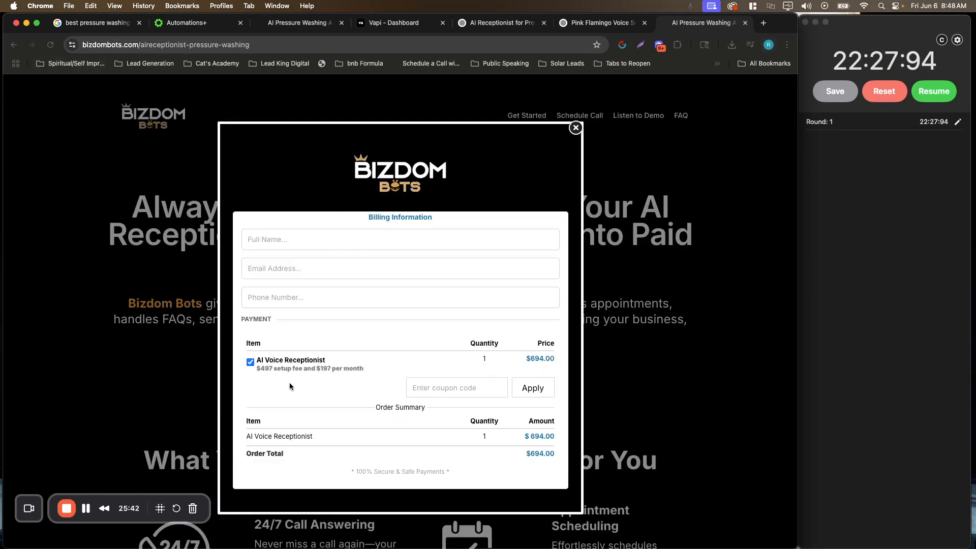
left_click_drag(261, 370, 315, 374)
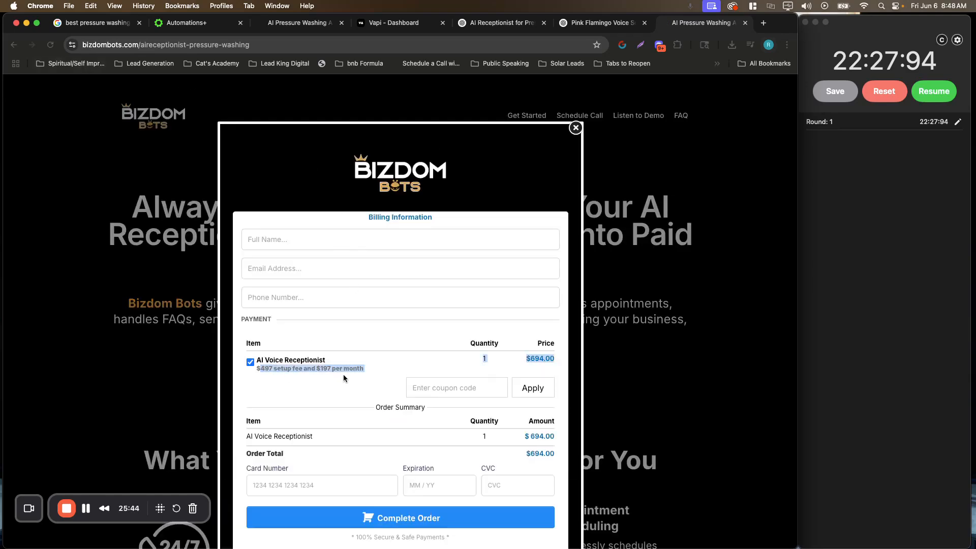
Close the order form on the live pressure washing page and review the page from its headline to the AI receptionist demo section
left_click(375, 352)
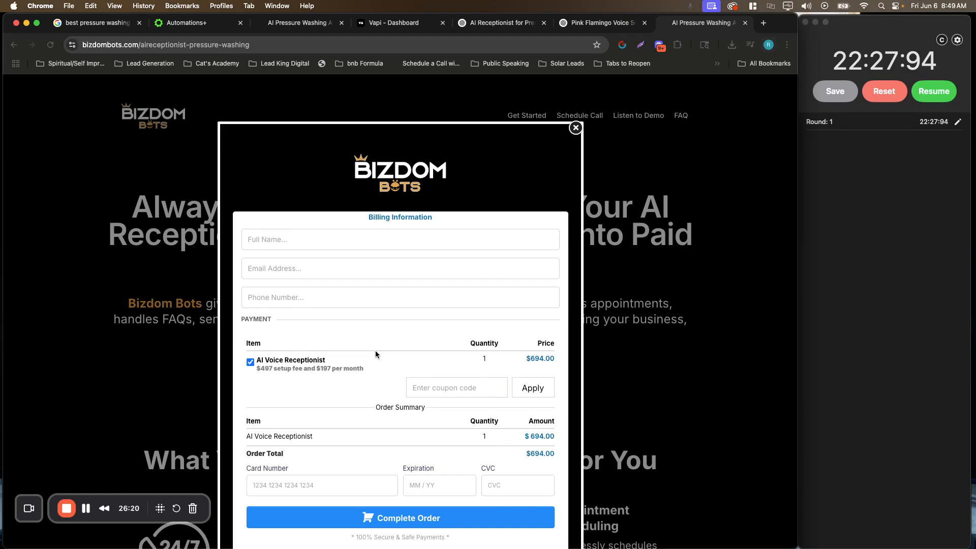
left_click(576, 129)
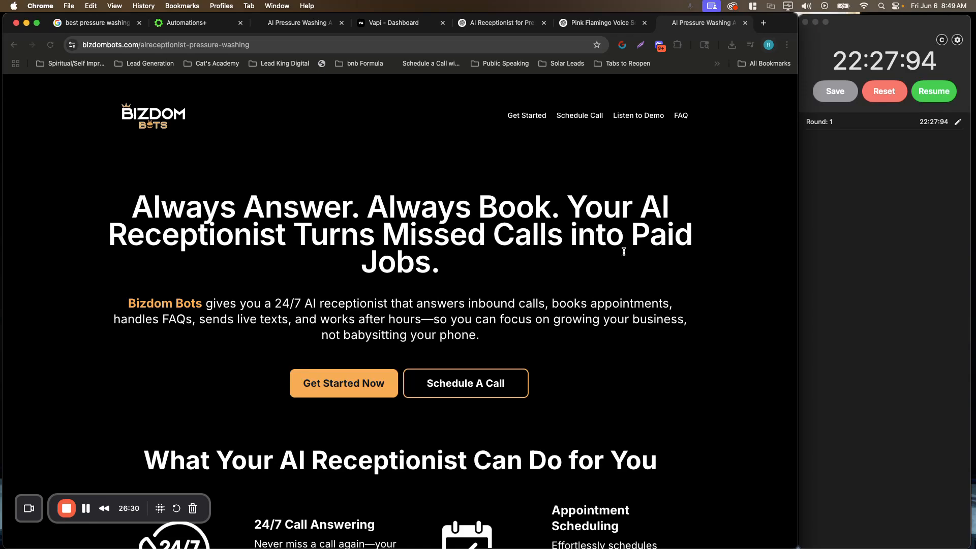
left_click(839, 60)
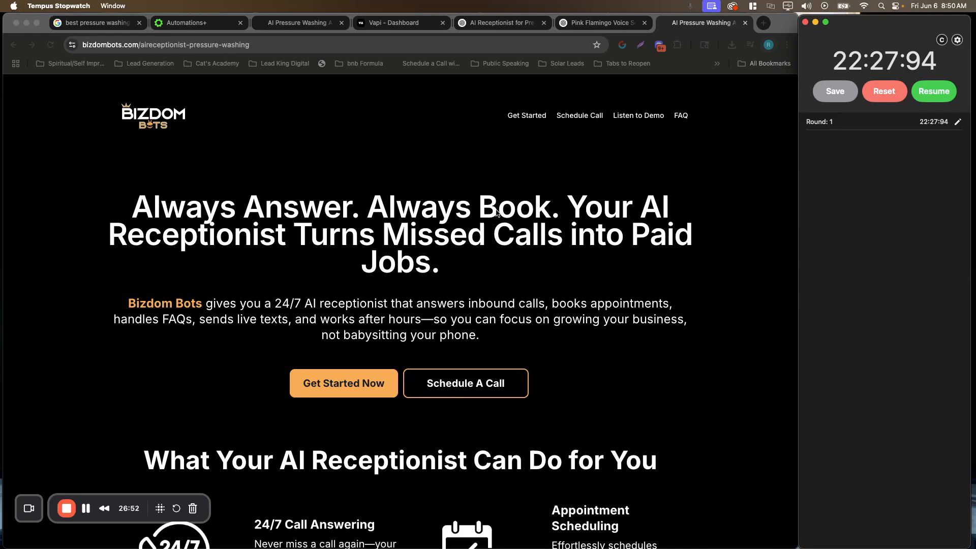
scroll(281, 190, "down", 15)
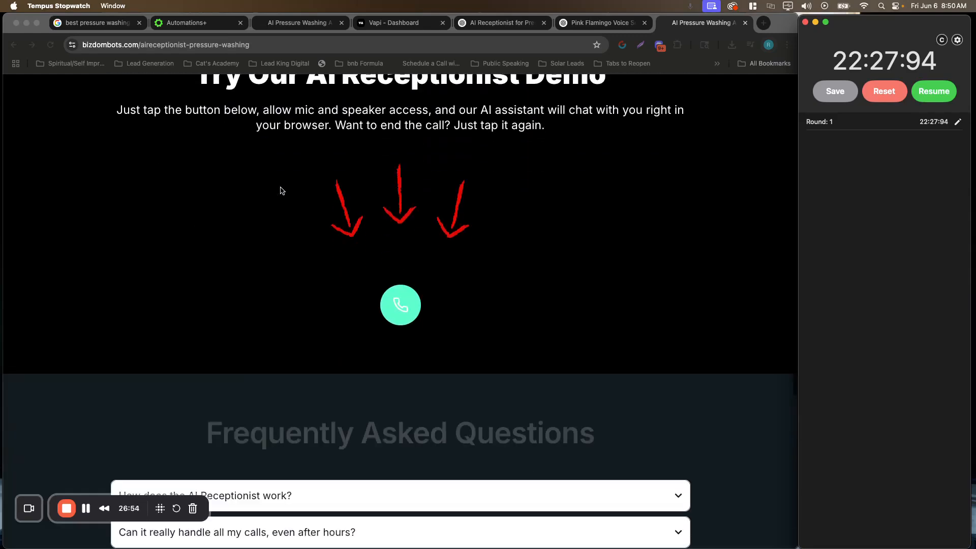
scroll(281, 190, "up", 15)
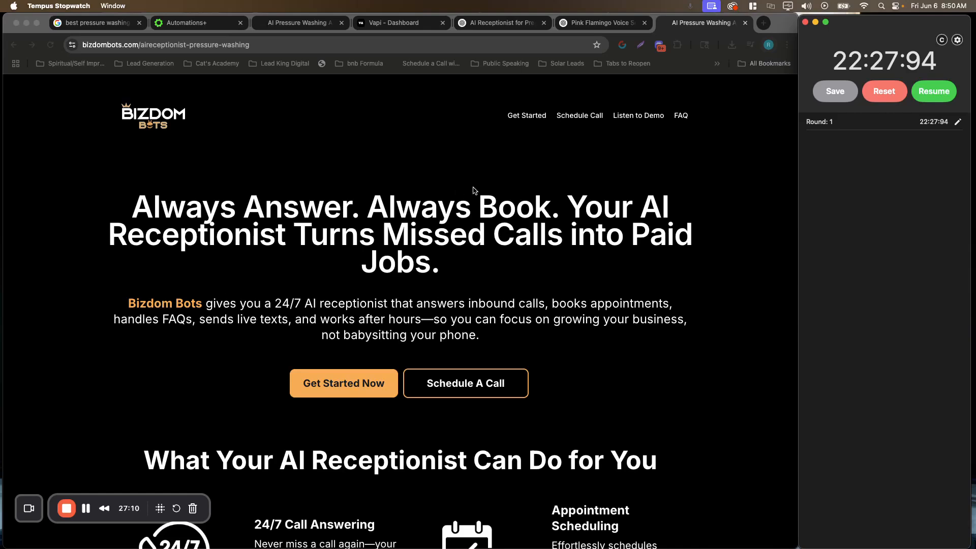
scroll(474, 190, "down", 5)
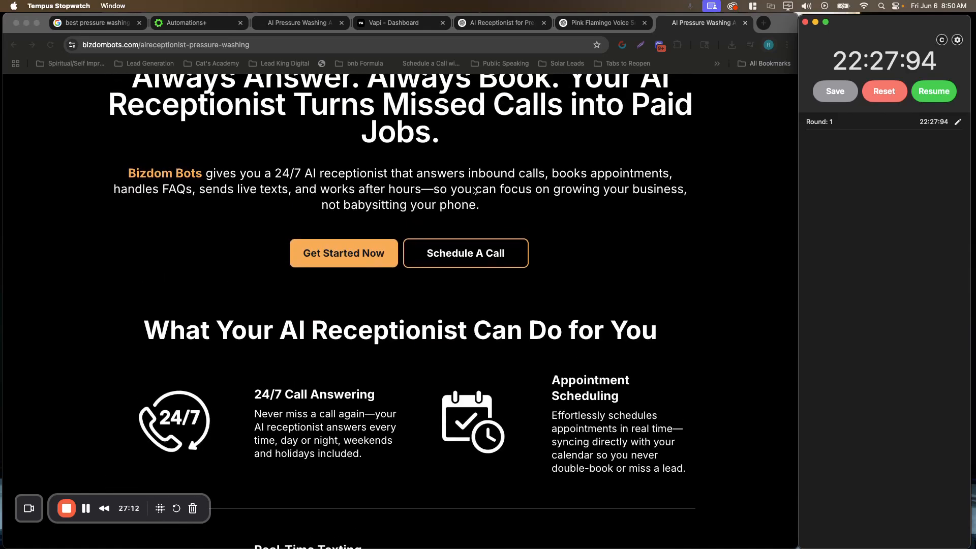